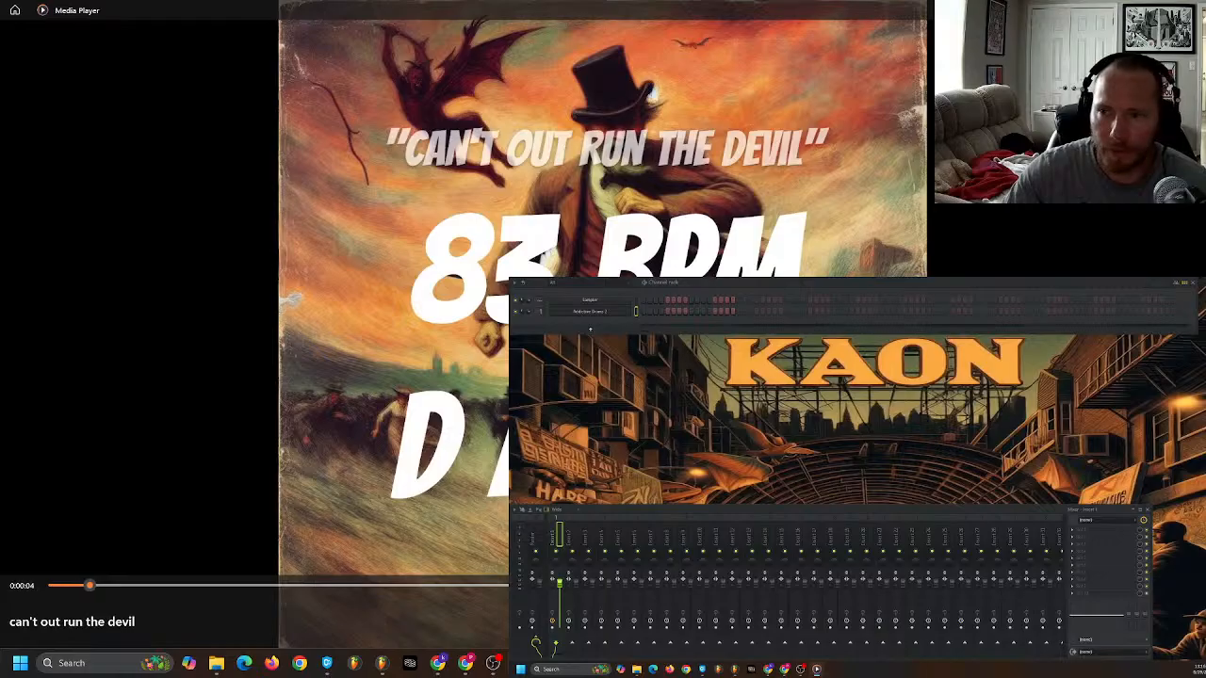
- Switch from Media Player to FL Studio and audition the Sticky Vint preset in Addictive Drums 2
left_click(1191, 9)
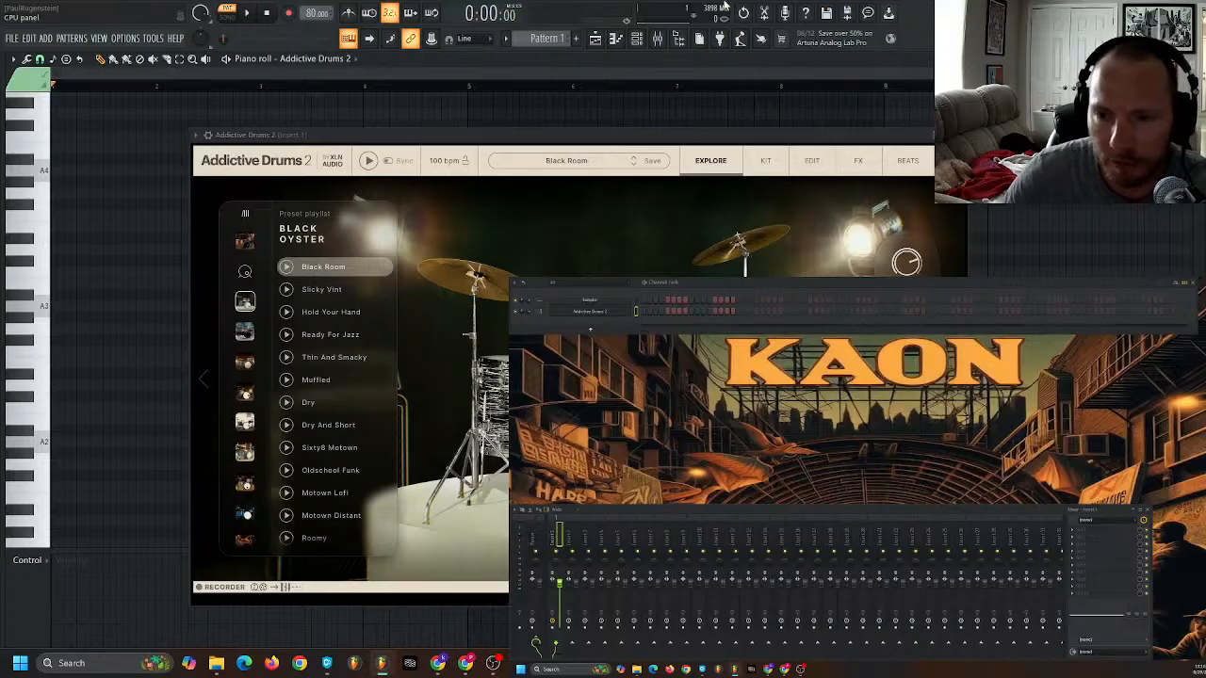
left_click(345, 290)
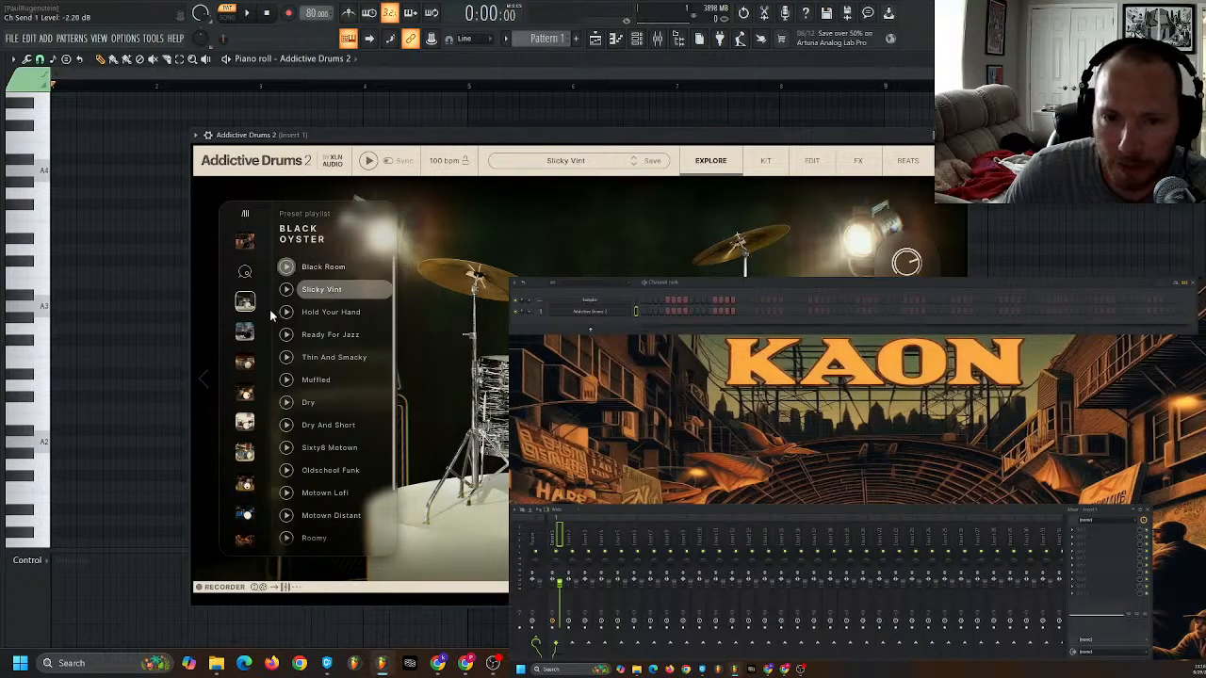
left_click(287, 289)
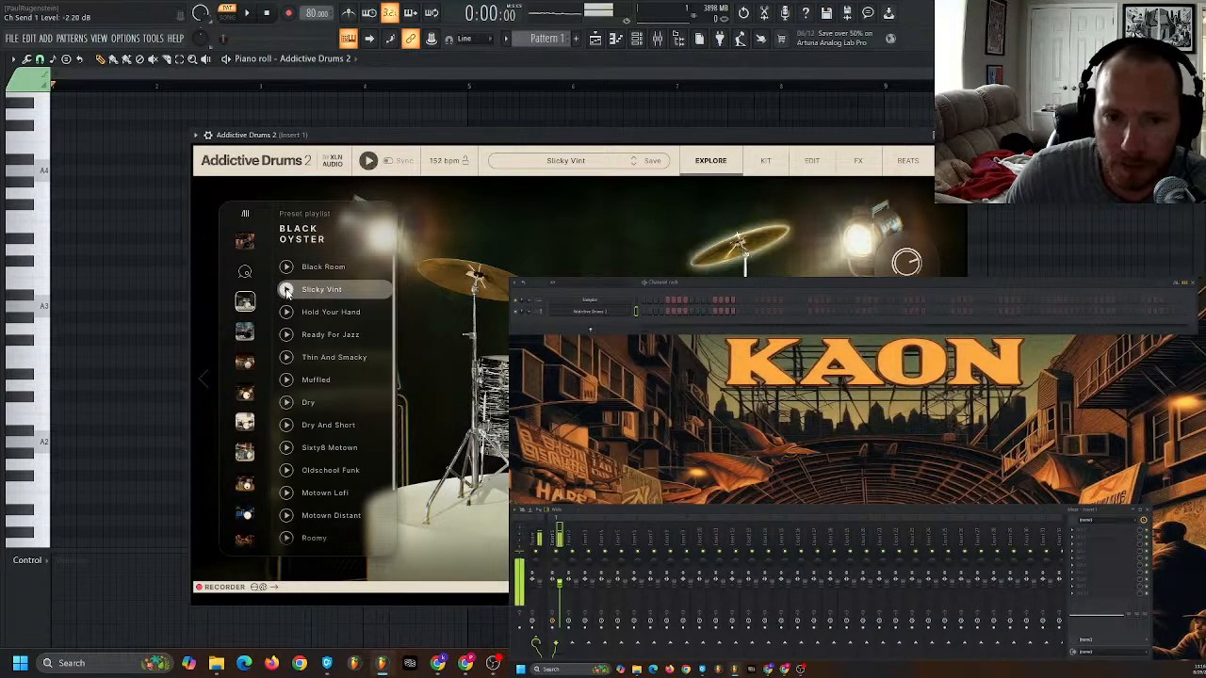
left_click(369, 162)
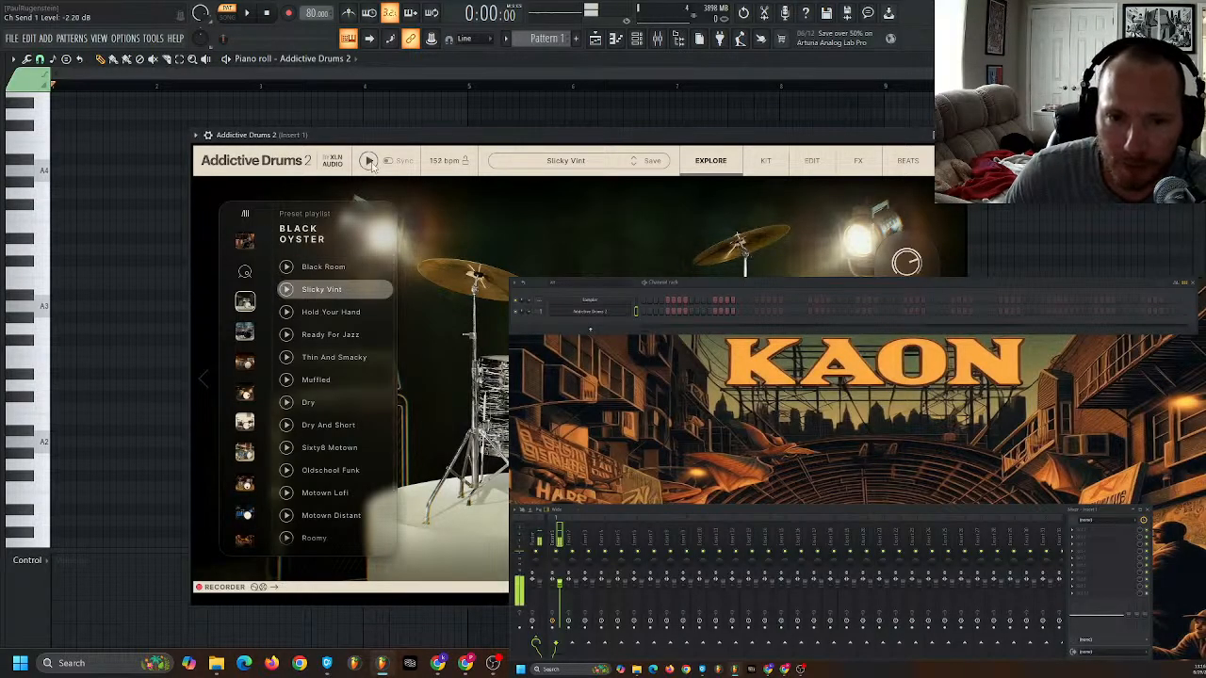
- Try the Black Oyster presets Dry, Dry And Short, Sixty8 Motown, Oldschool Funk and Motown Lofi, and settle on Black Room
left_click(337, 269)
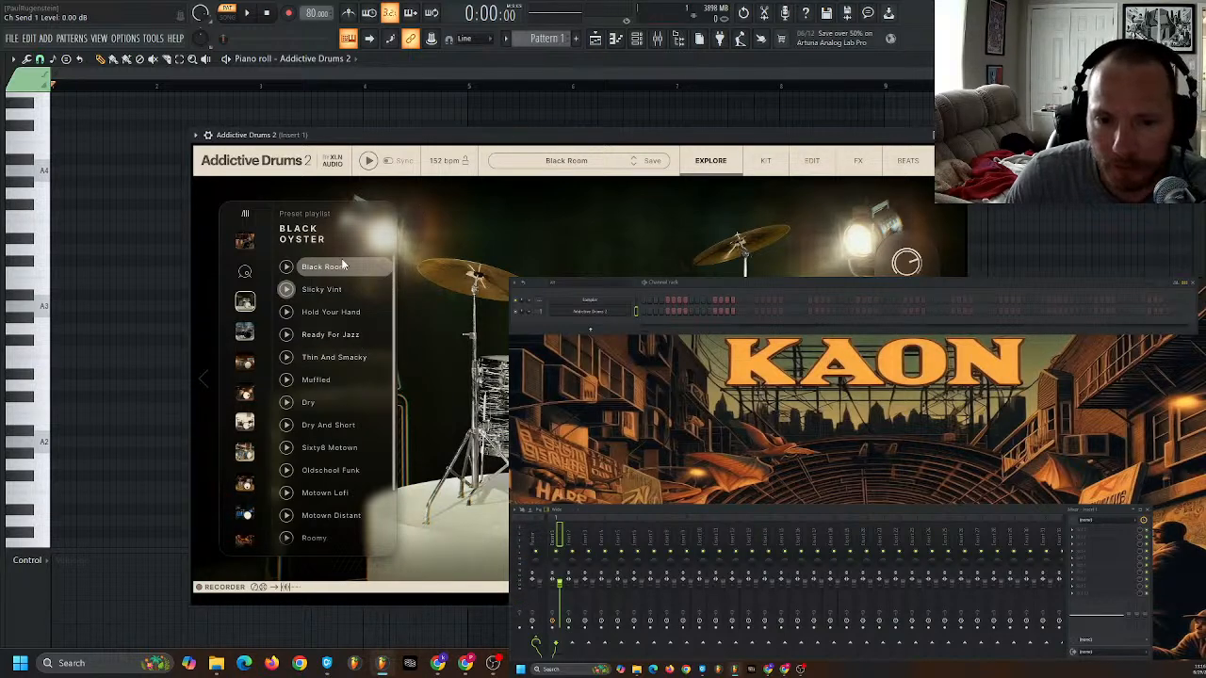
left_click(375, 402)
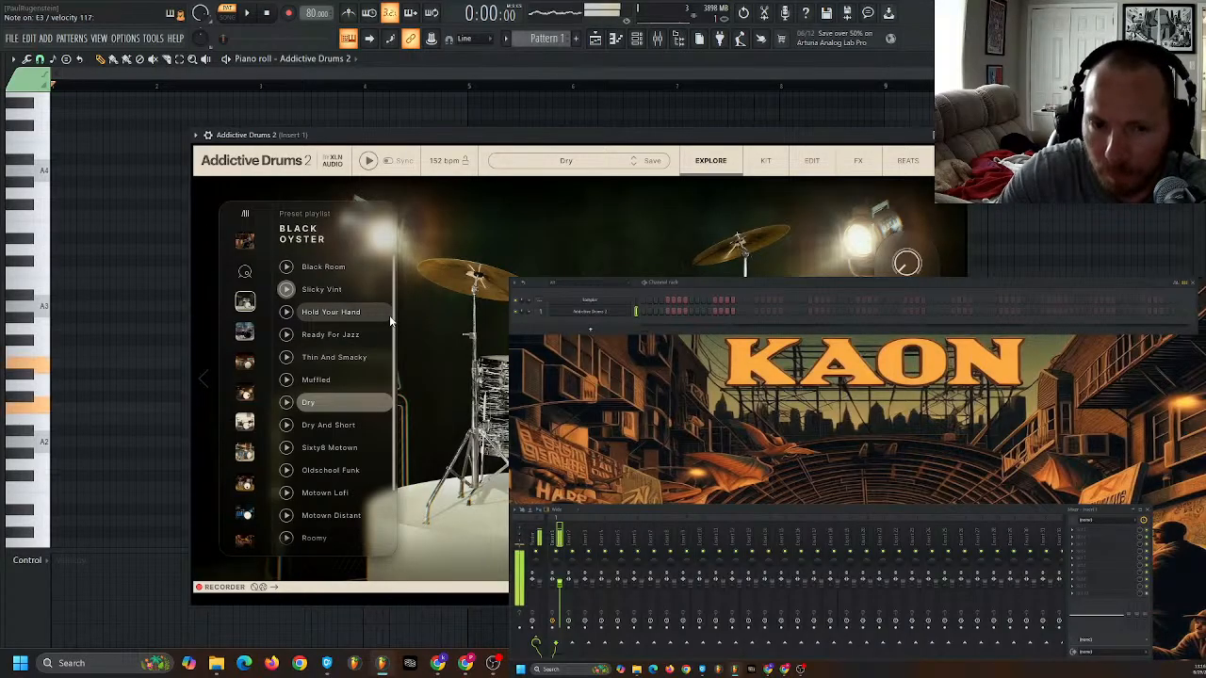
left_click(351, 425)
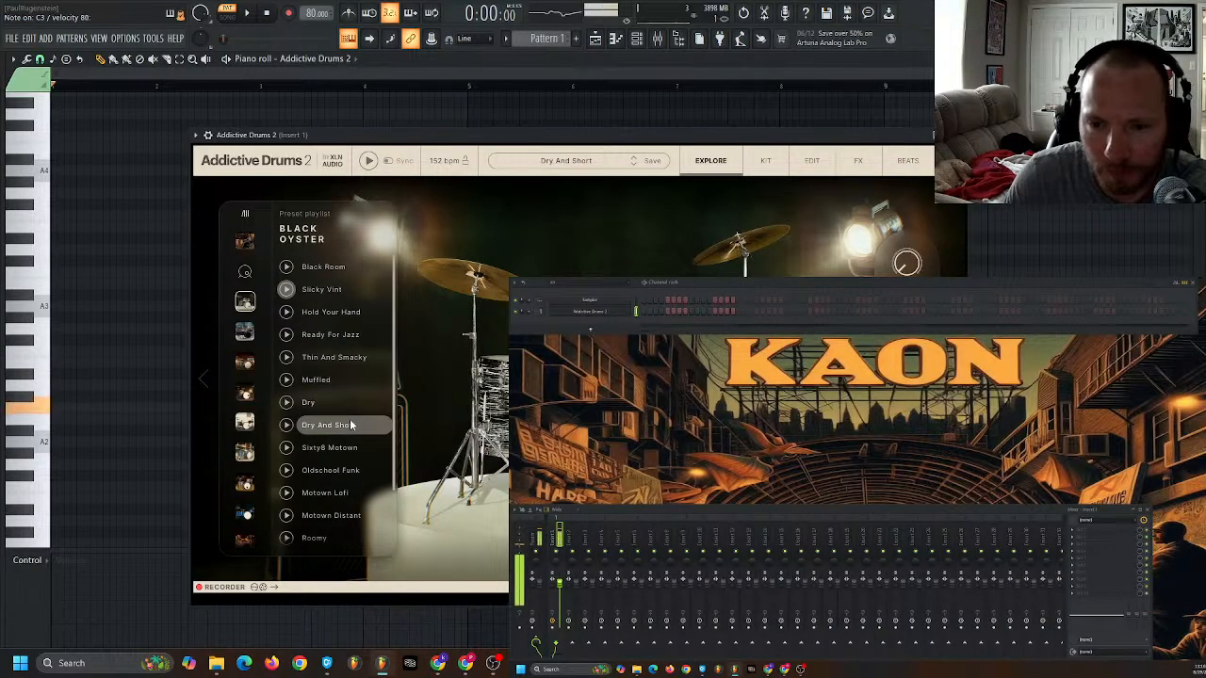
left_click(347, 447)
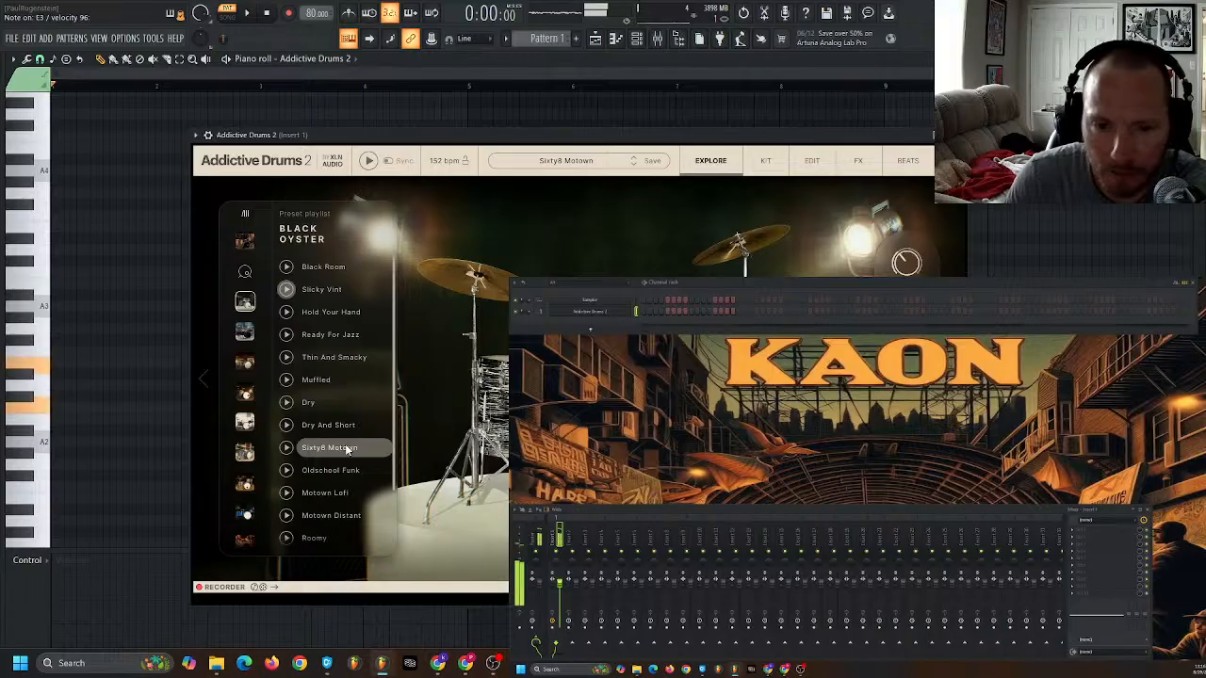
left_click(346, 470)
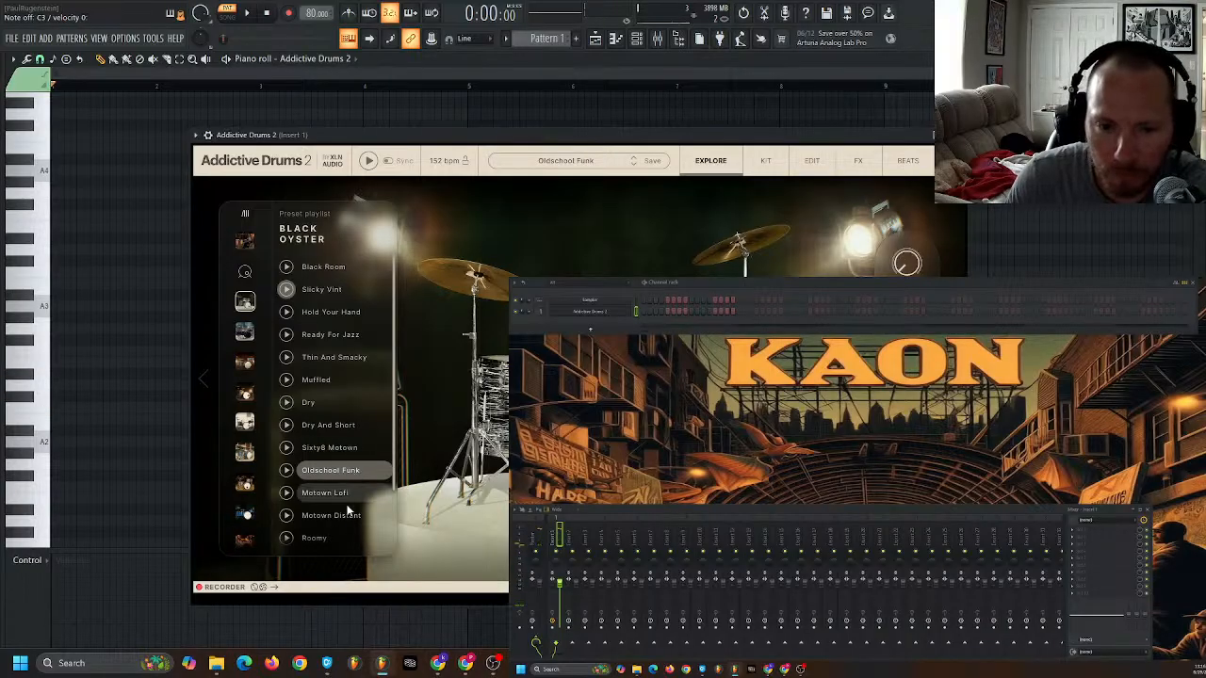
left_click(346, 497)
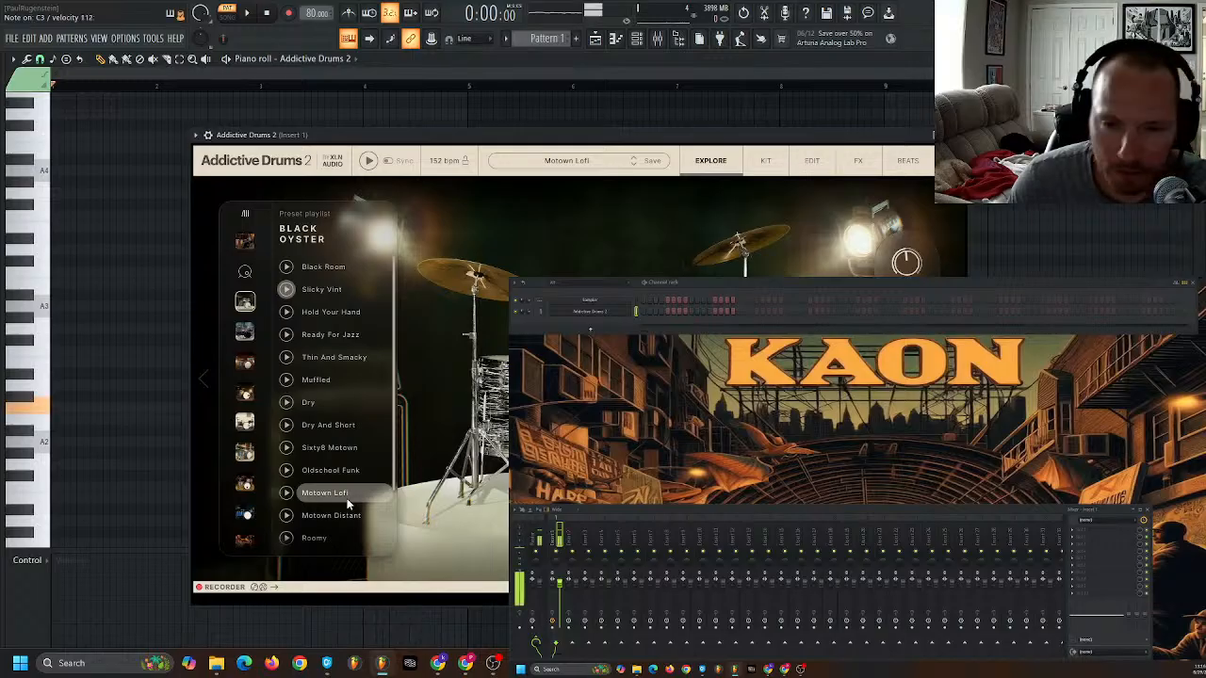
left_click(334, 269)
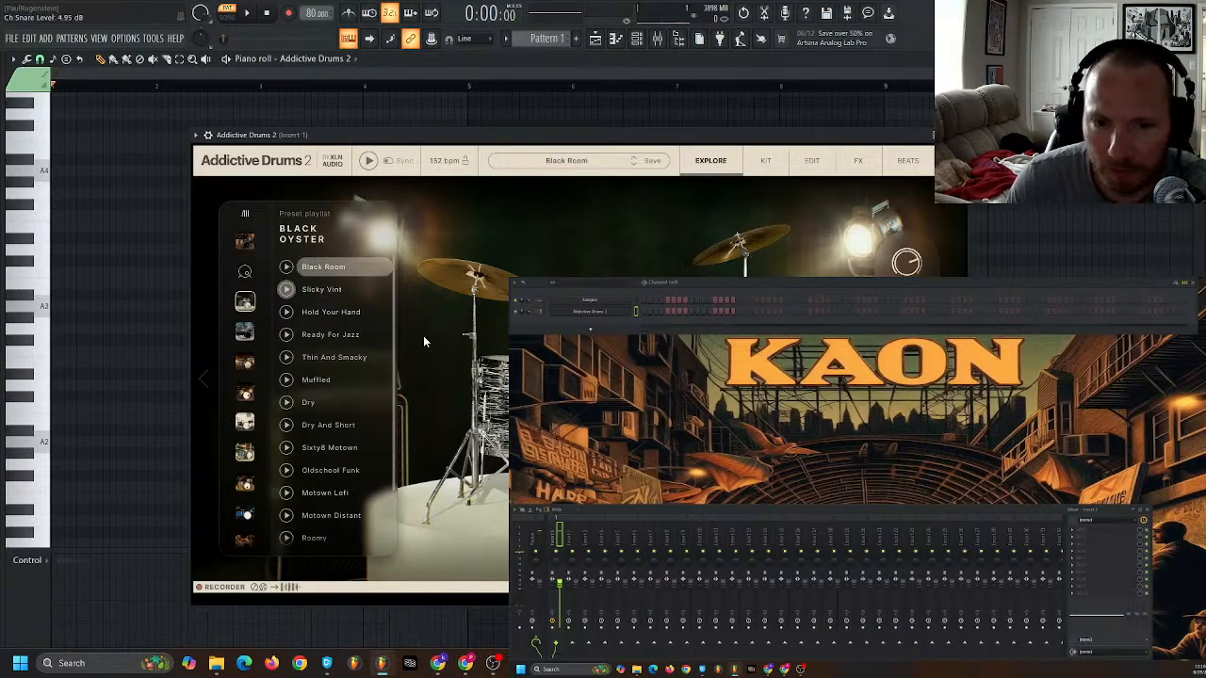
- Show the individual kit pieces of the Black Room preset and audition the hi-hat
left_click(765, 161)
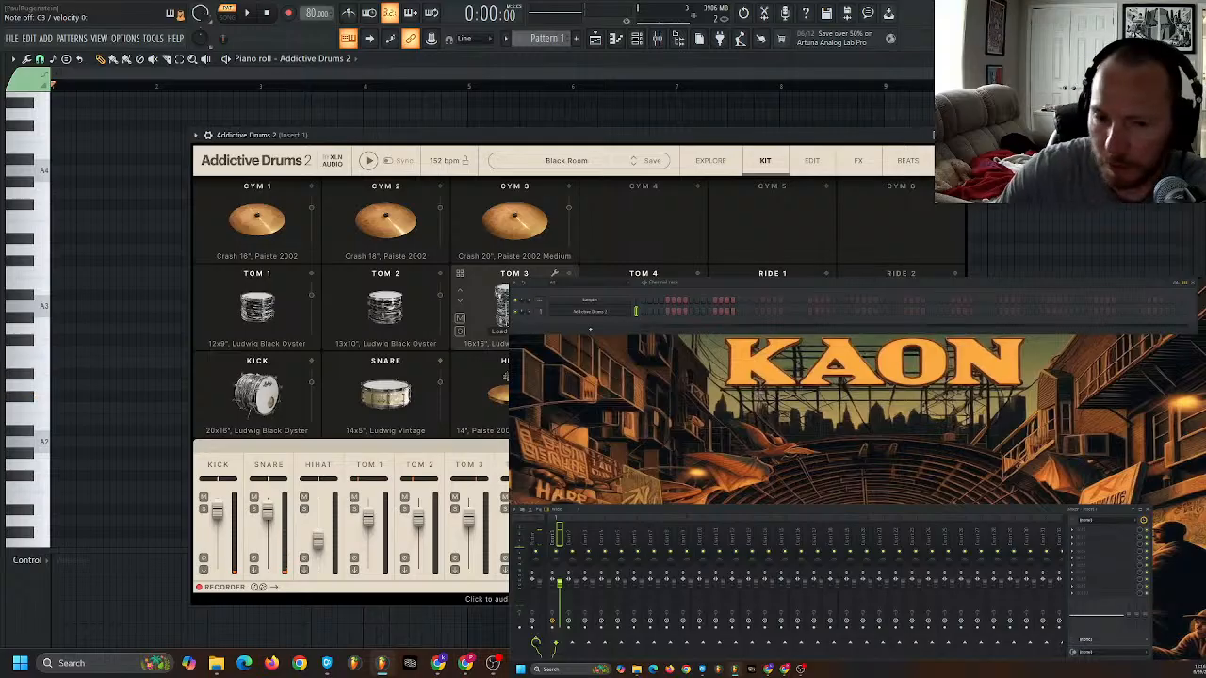
left_click(515, 394)
left_click(515, 394)
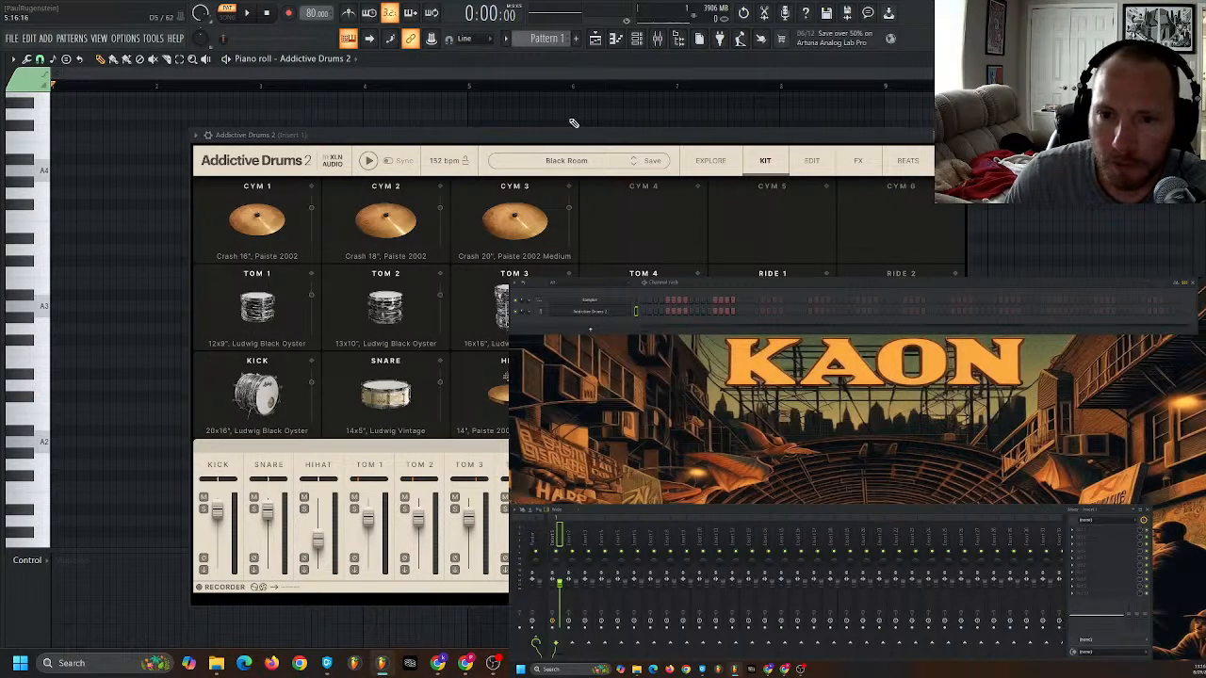
- Uncover the piano roll and place a C3 kick note and a C4 hi-hat note at the start of bar 1
left_click_drag(559, 139, 760, 346)
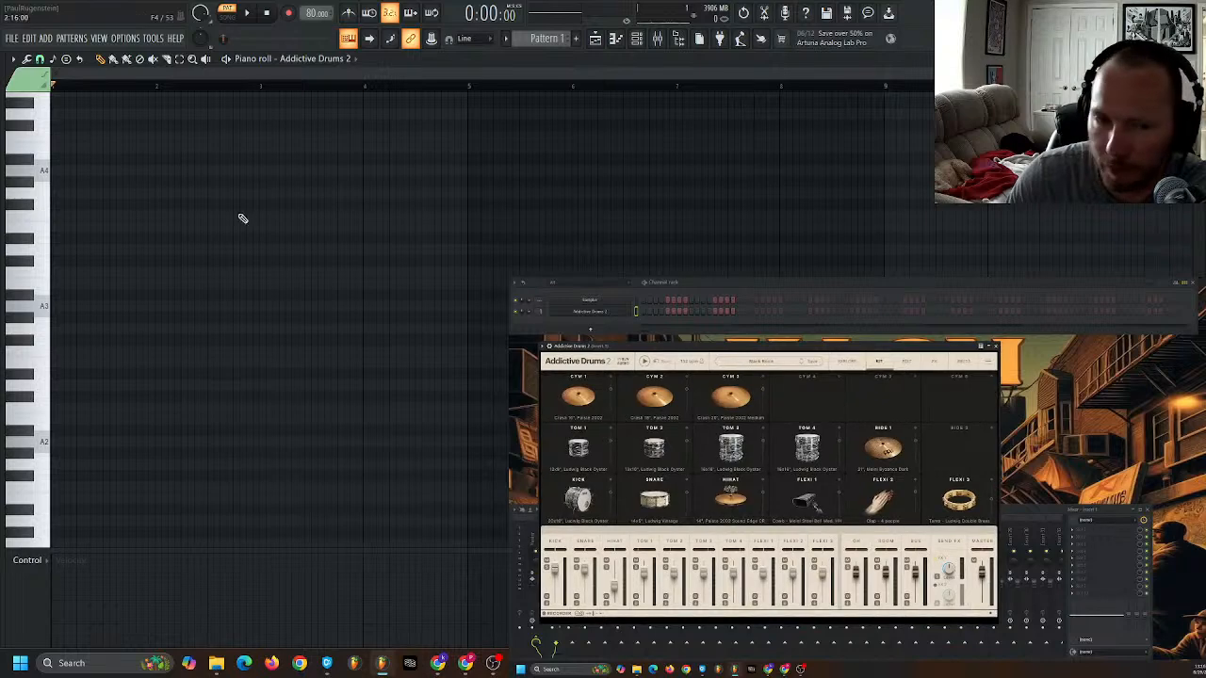
left_click(59, 405)
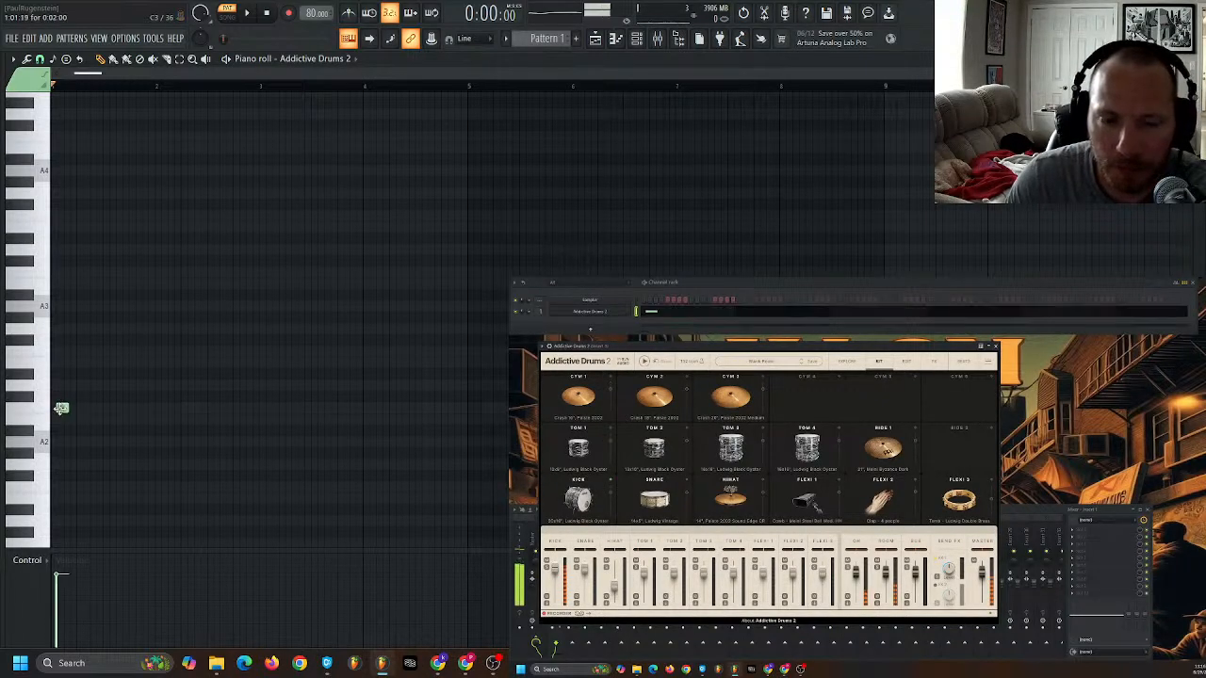
left_click(37, 408)
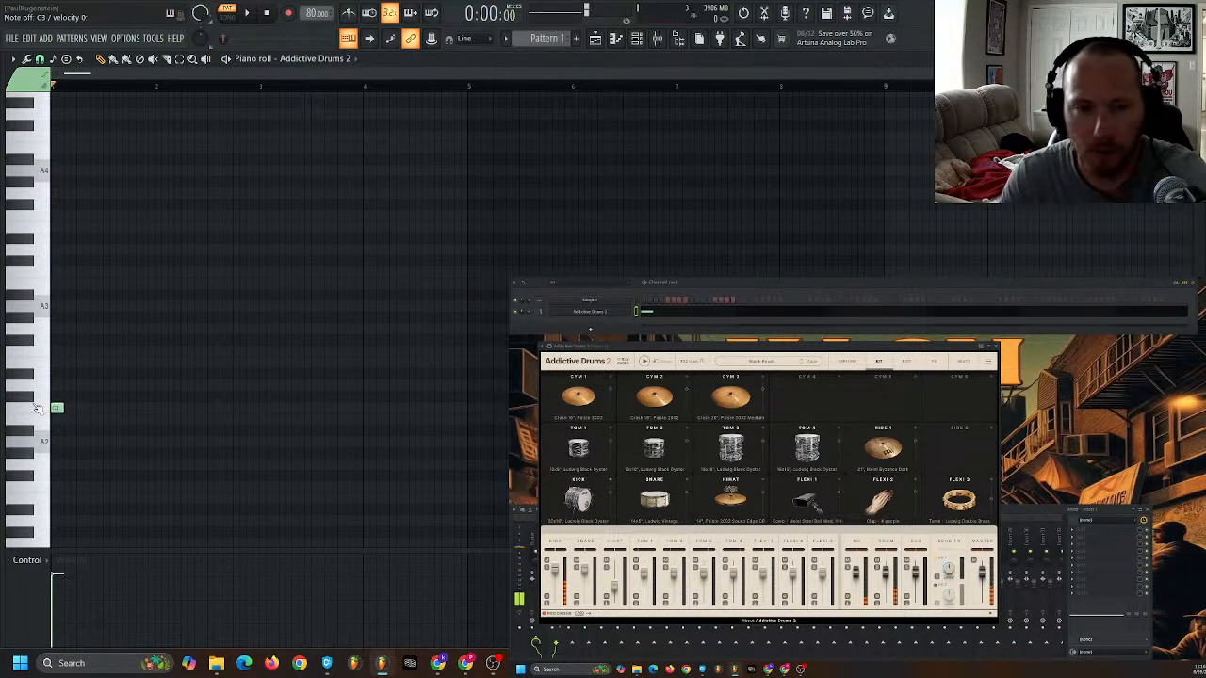
left_click(60, 272)
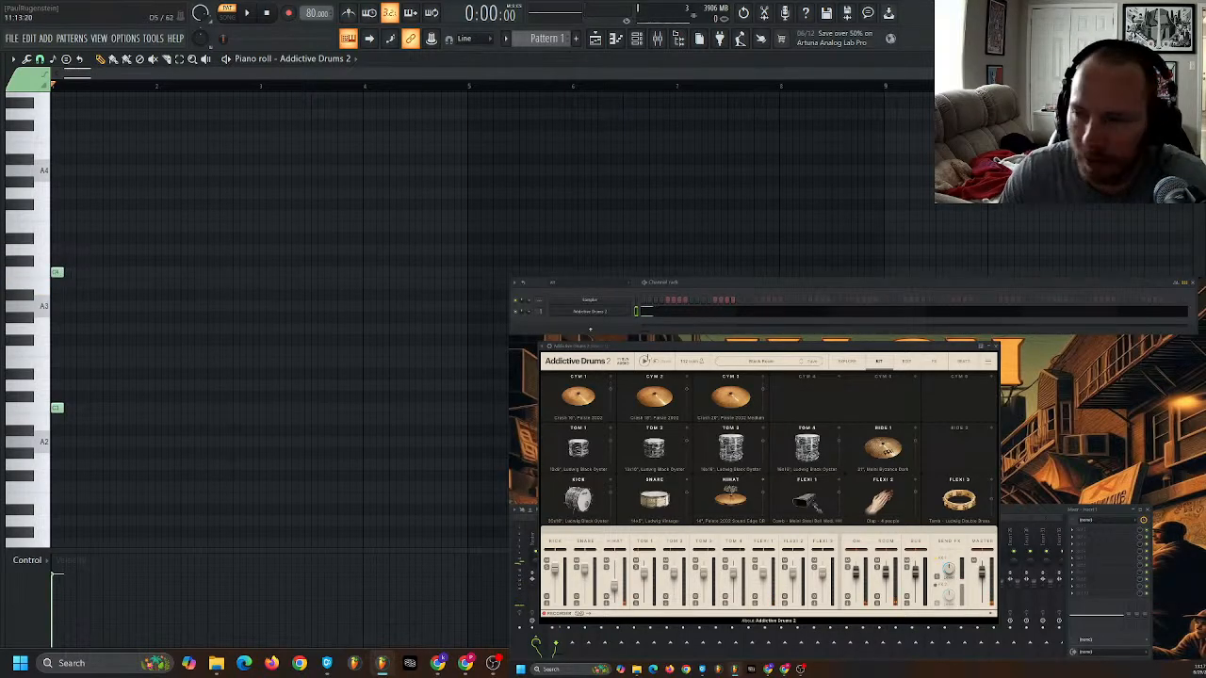
- Open the hi-hat for editing and replace its cymbal with the 14" Sabian AAX Stage
left_click(753, 484)
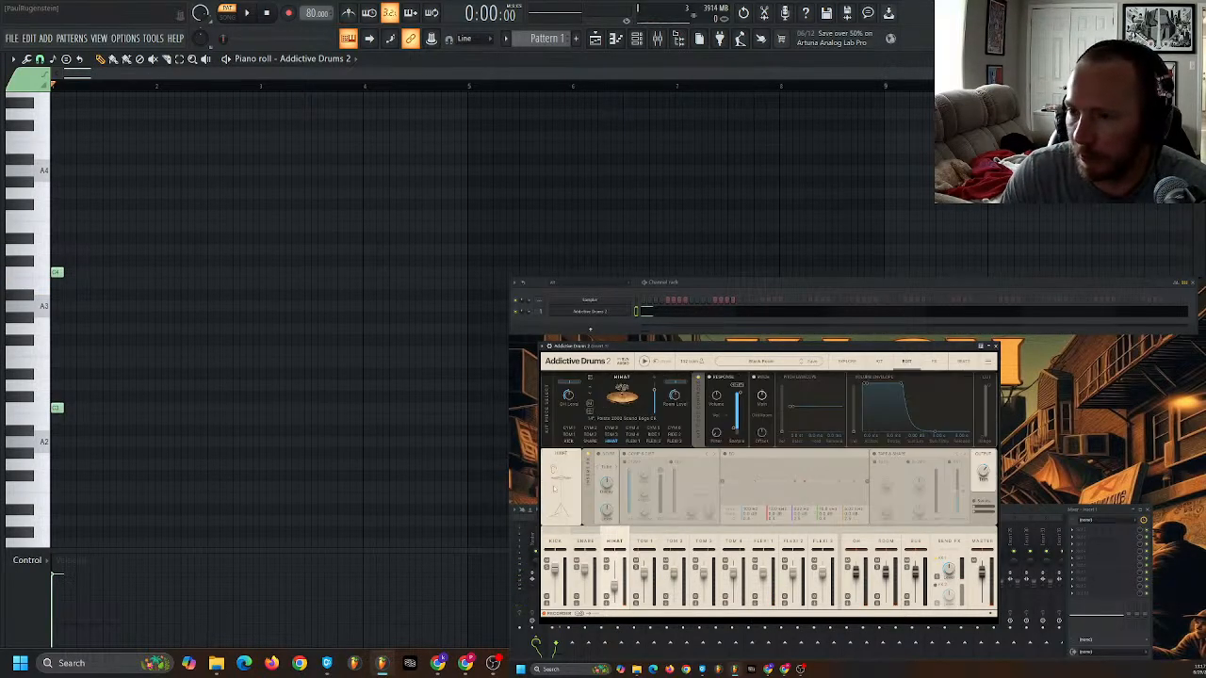
left_click_drag(722, 349, 510, 115)
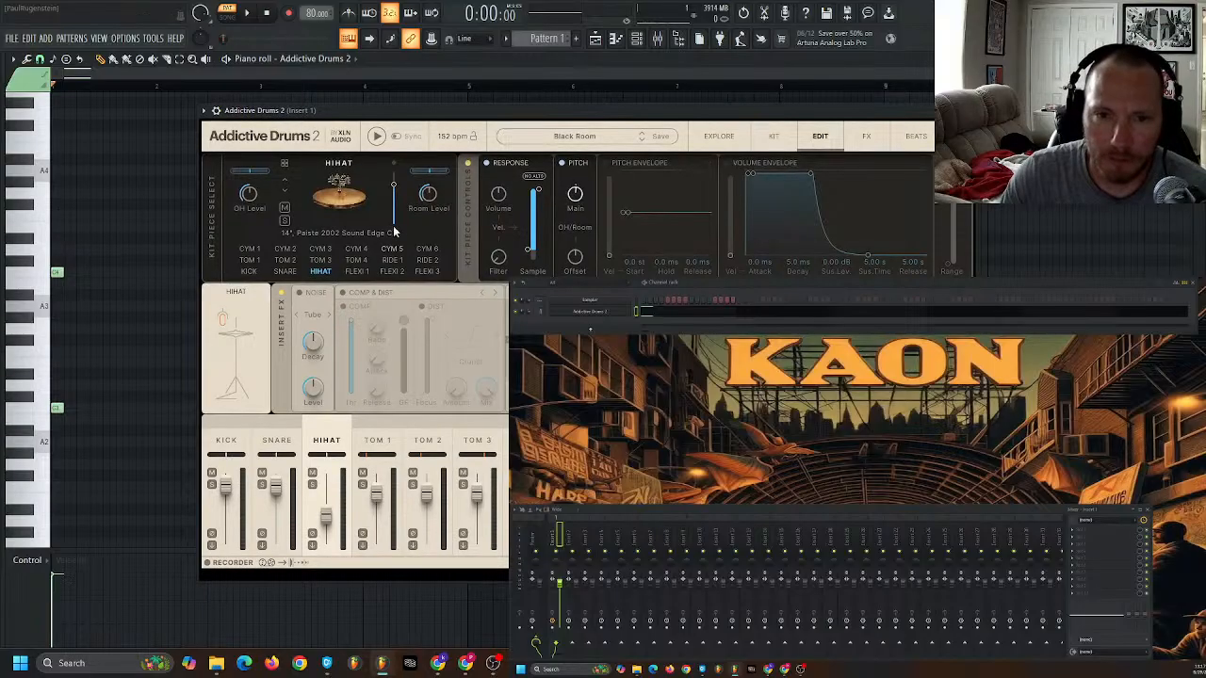
left_click(288, 194)
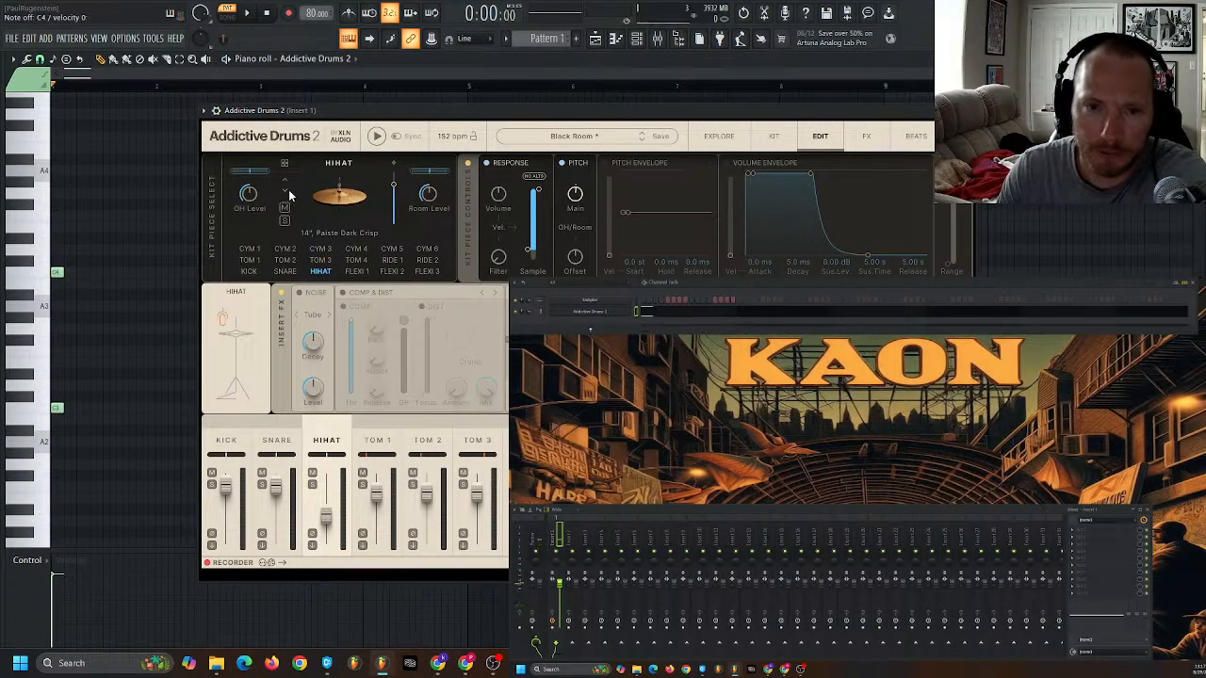
left_click(288, 194)
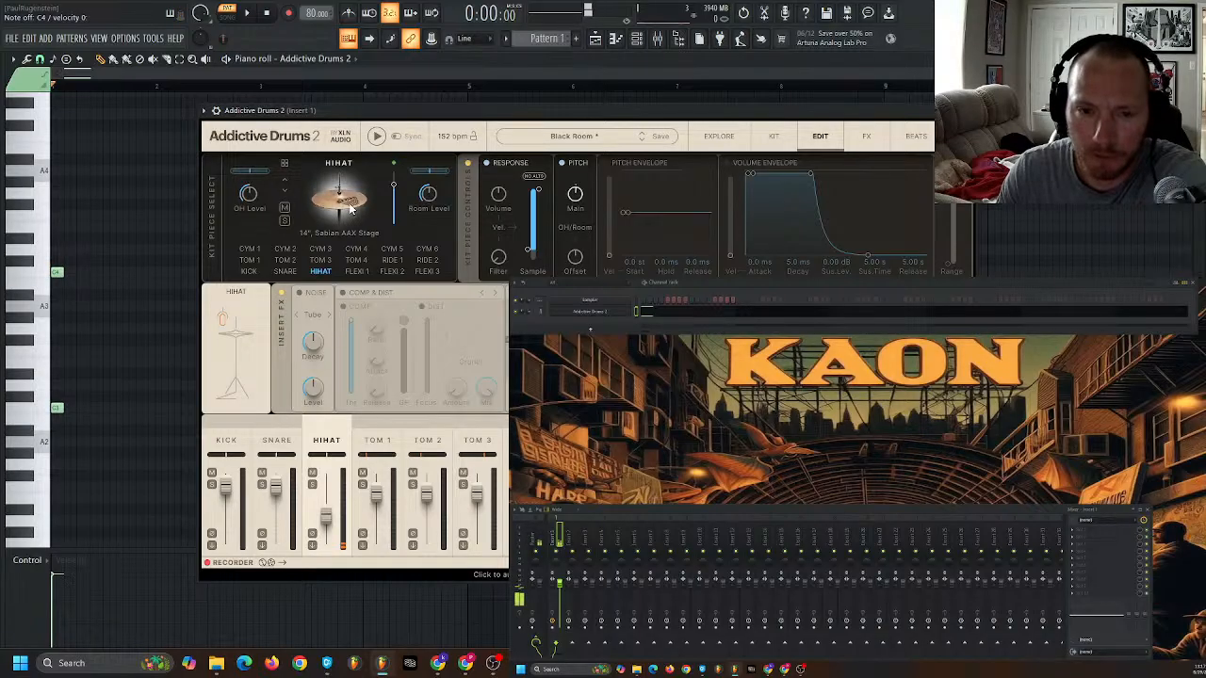
- Add Vinyl noise with a shorter decay to the hi-hat, and enable its compressor with a very low threshold and a raised ratio
left_click(298, 293)
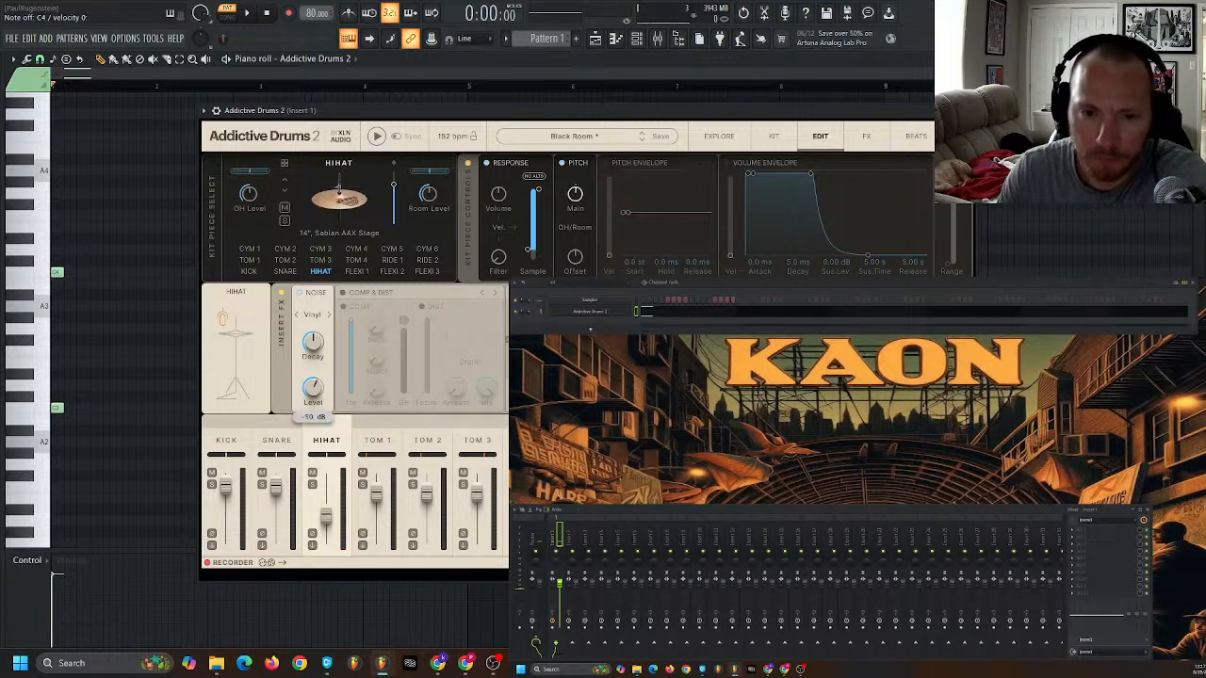
mouse_move(319, 349)
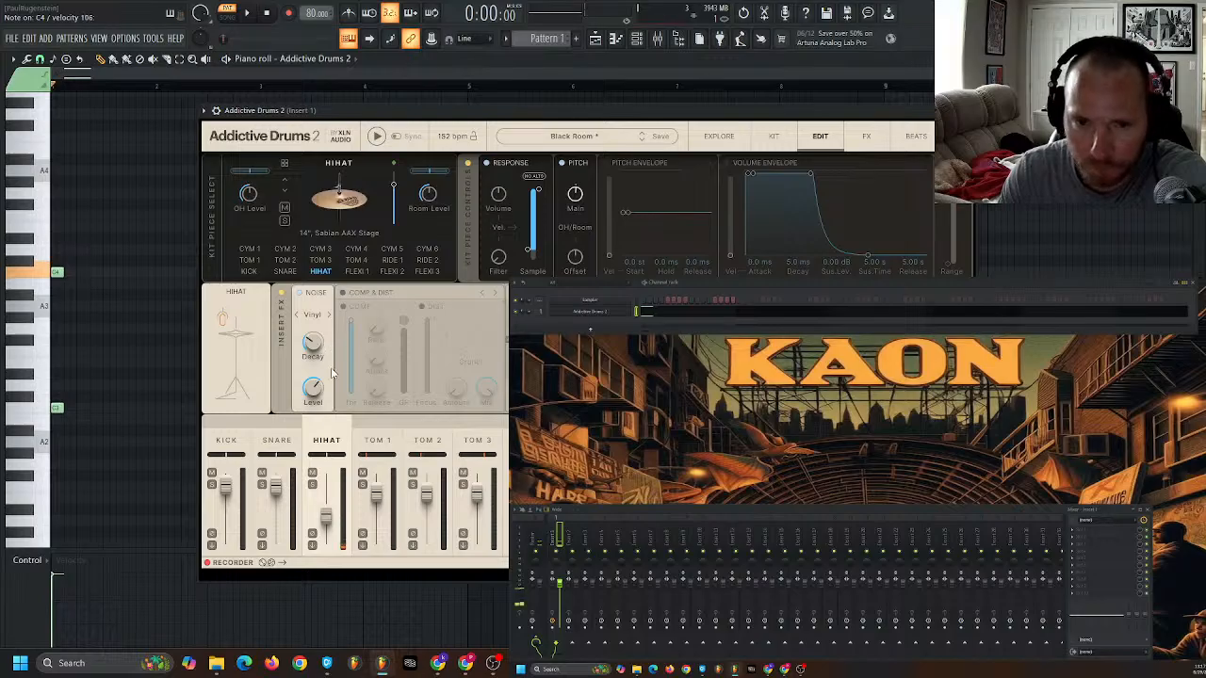
left_click(342, 292)
left_click(344, 306)
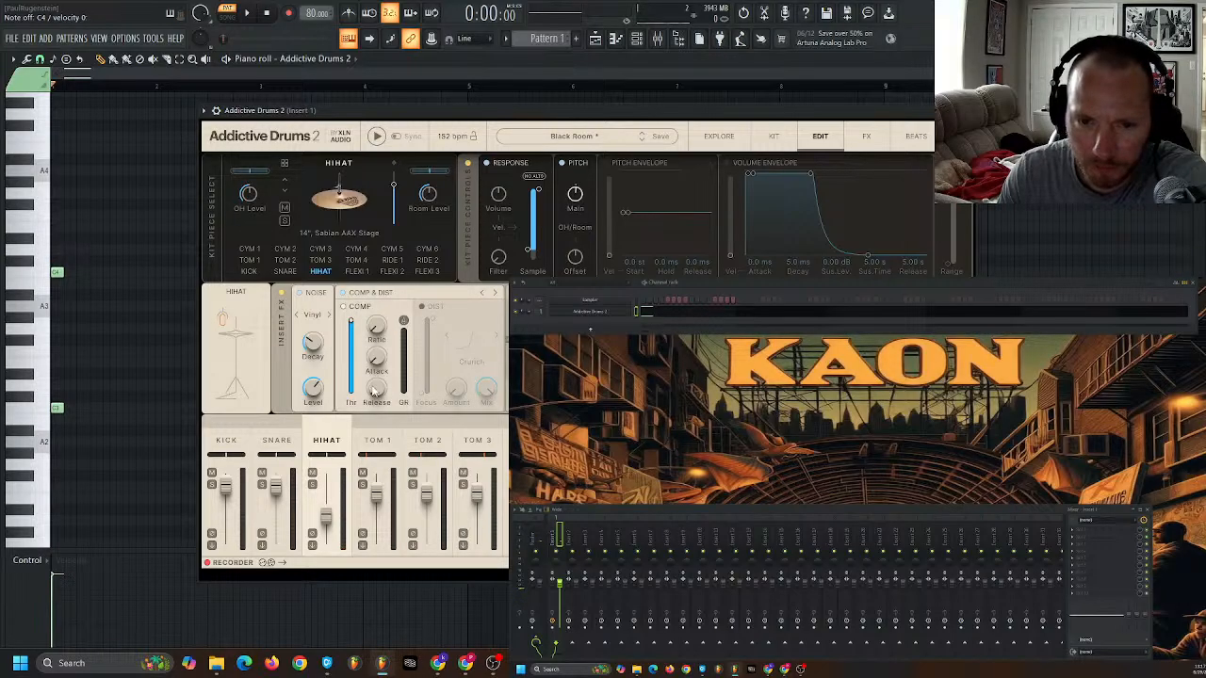
left_click_drag(352, 328, 378, 355)
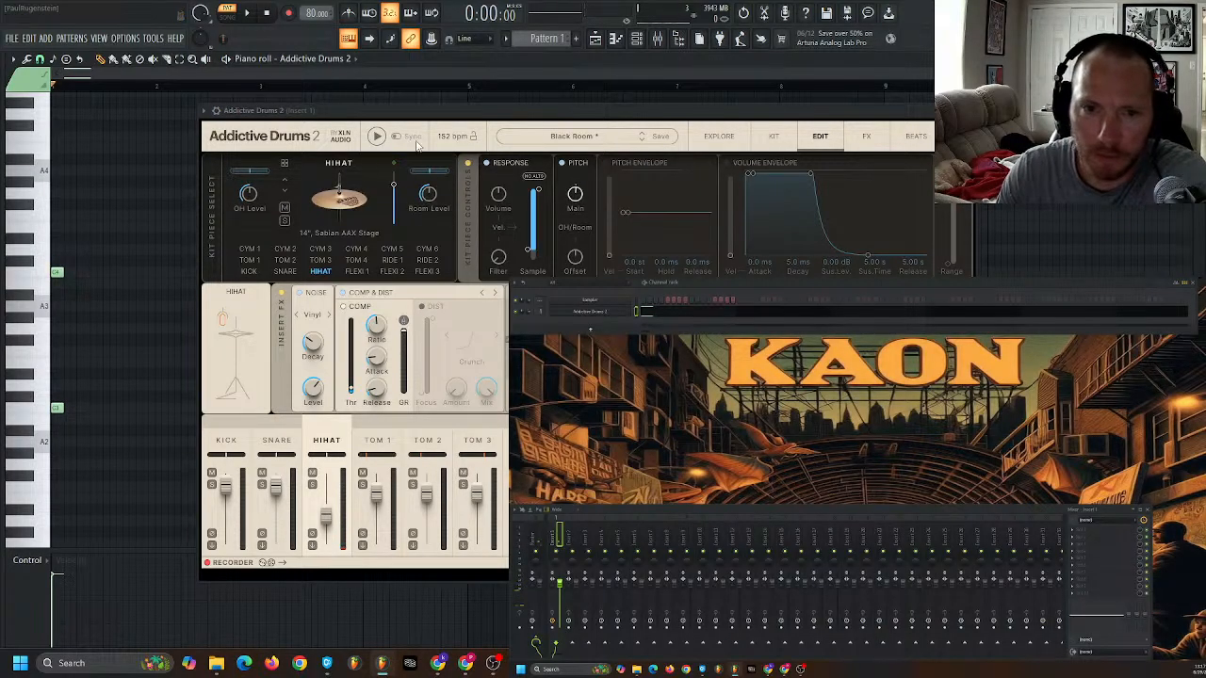
- Open the kick for editing, enable its compressor and lower the threshold to about -39.8 dB
left_click(769, 139)
double_click(283, 392)
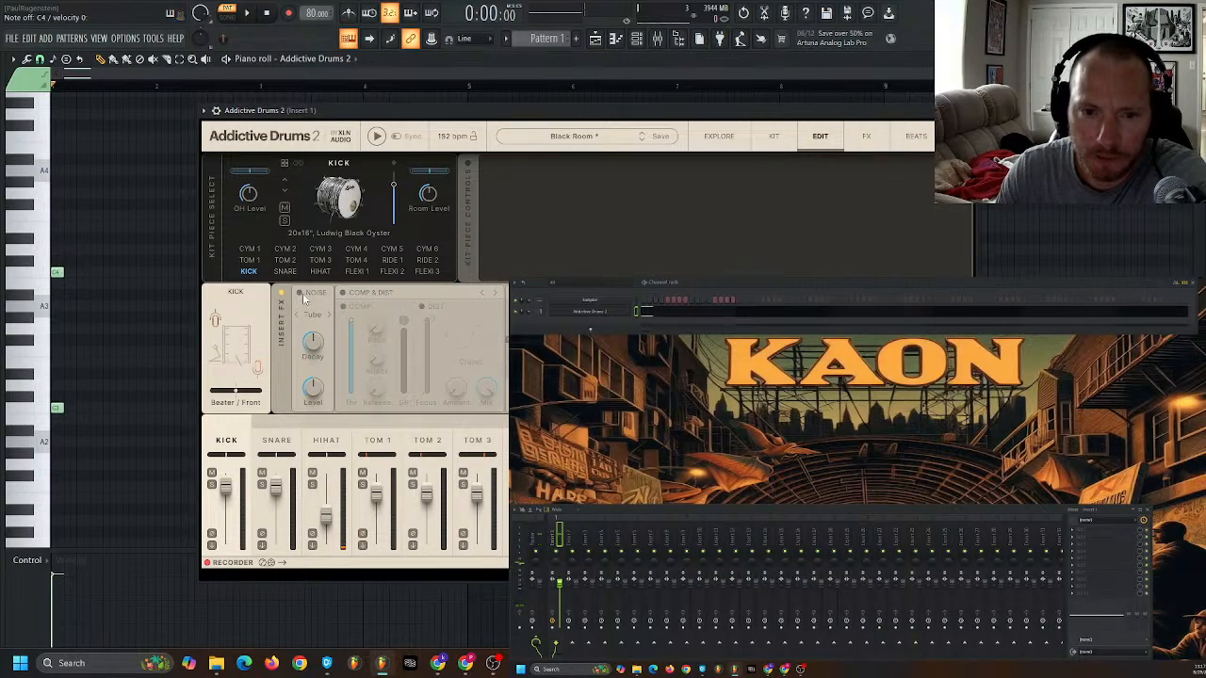
left_click(343, 293)
left_click_drag(351, 325, 350, 385)
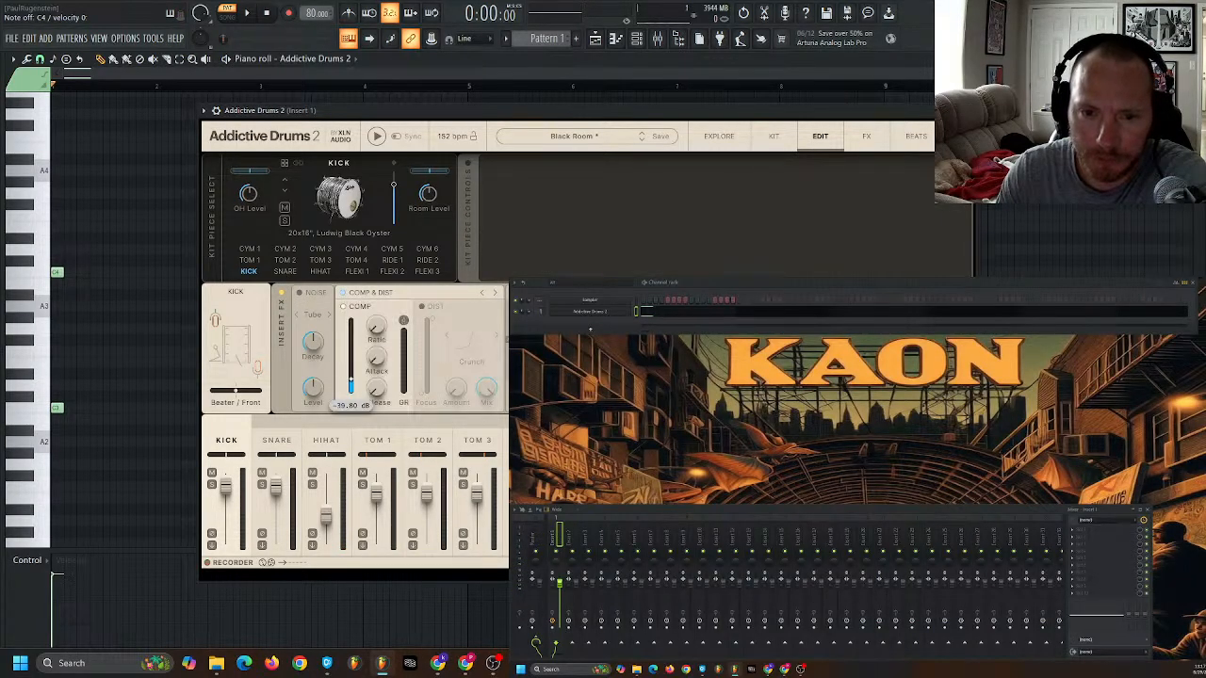
- Add Vinyl noise at a reduced level to the kick, lower its compressor threshold further and raise the ratio
left_click(298, 292)
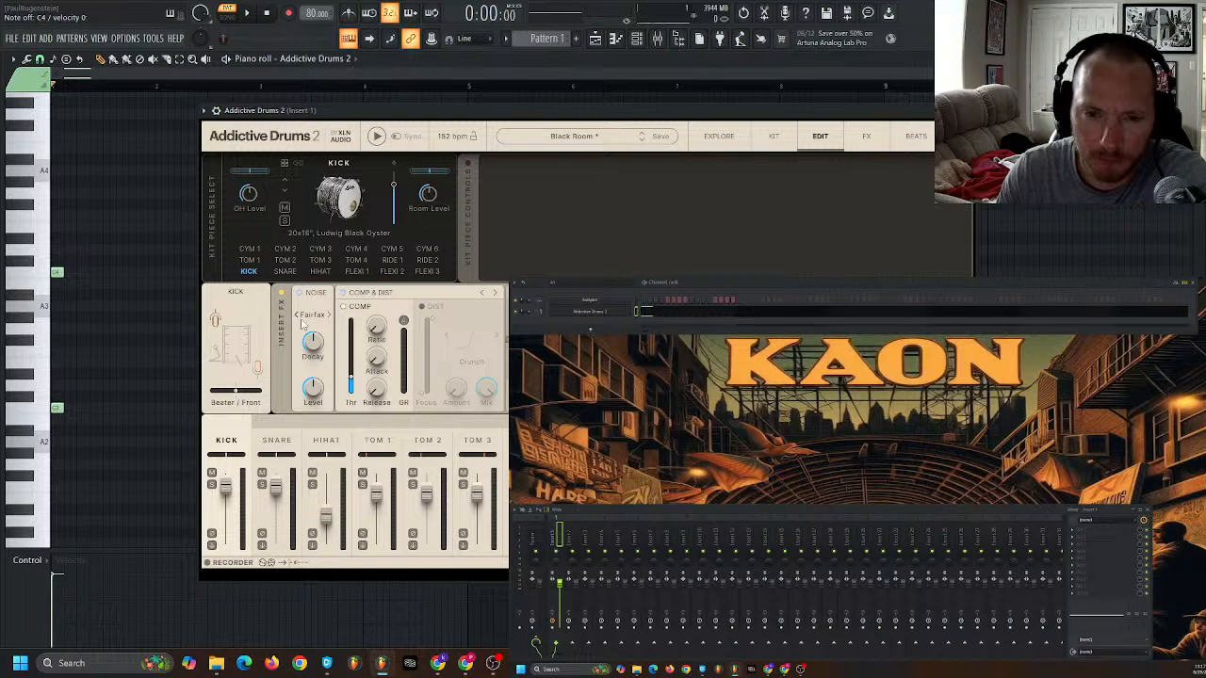
left_click(326, 321)
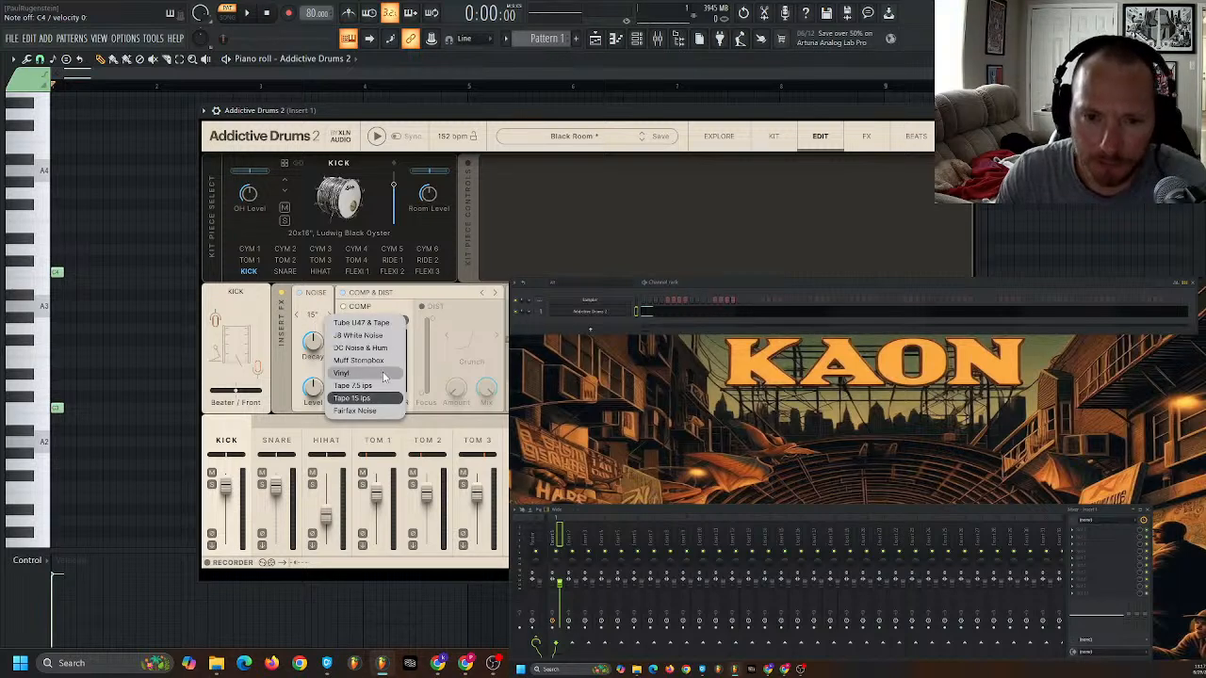
left_click(341, 374)
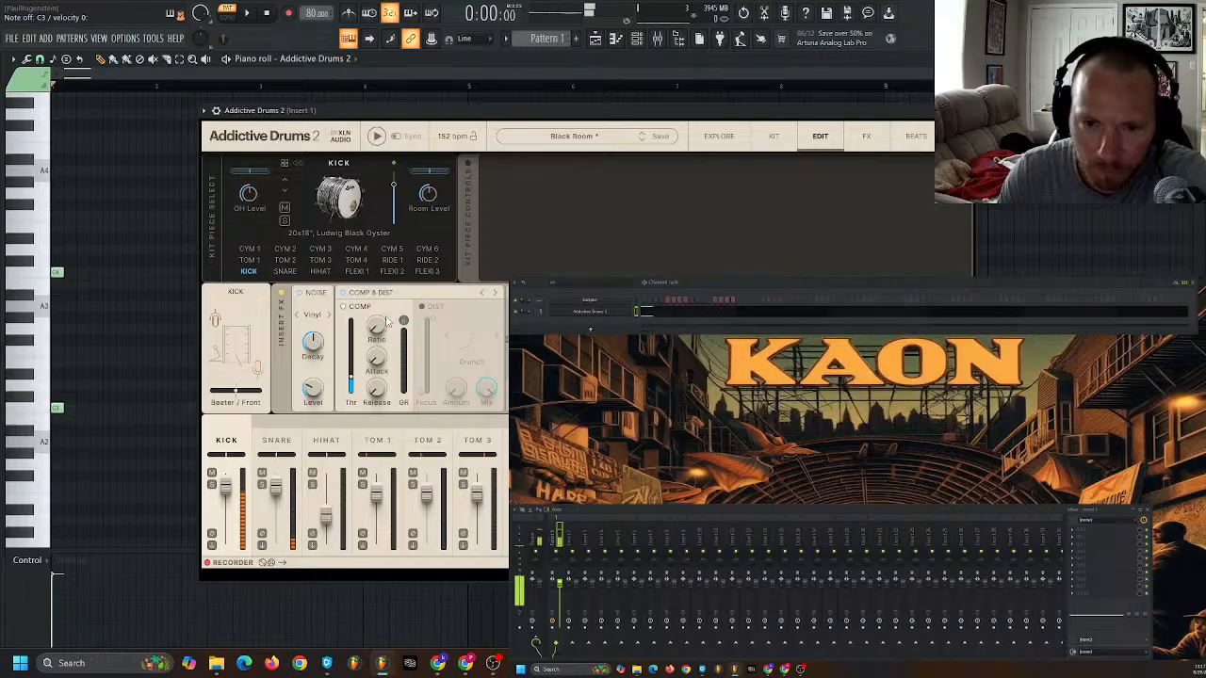
left_click_drag(350, 378, 351, 386)
mouse_move(375, 333)
left_mouse_down()
mouse_move(375, 313)
mouse_move(373, 345)
left_mouse_up()
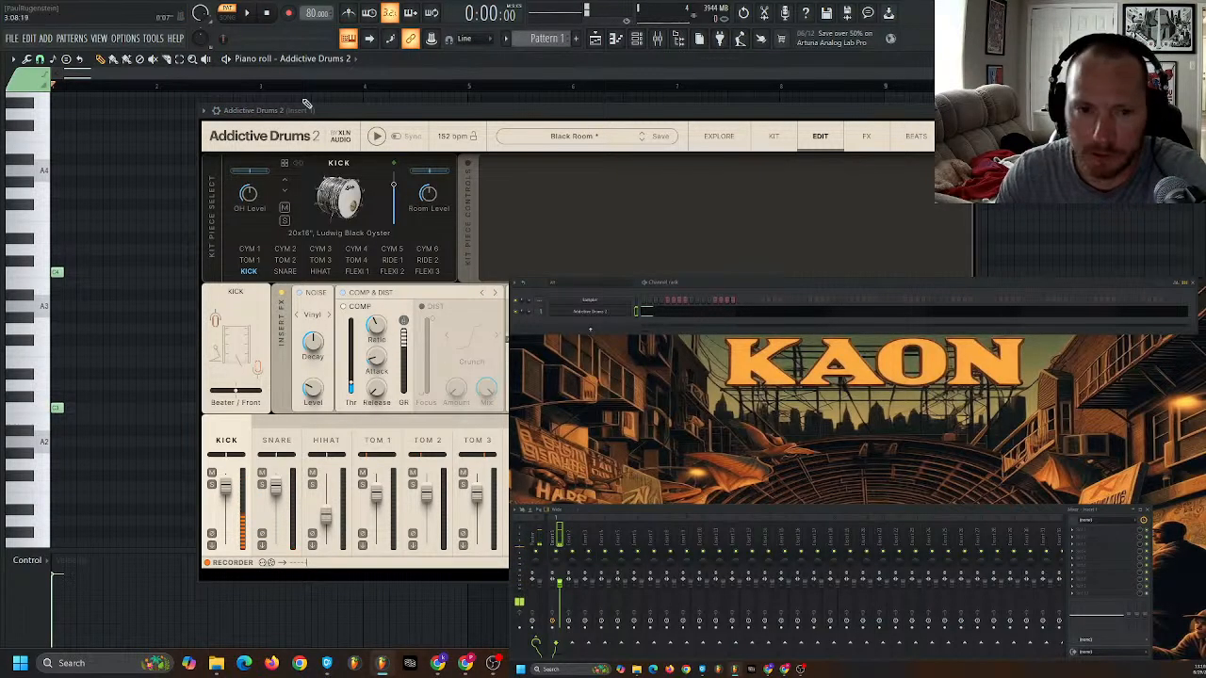
- Uncover the piano roll and place a C#3 note on beat 3 of bar 1
left_click_drag(490, 110, 712, 356)
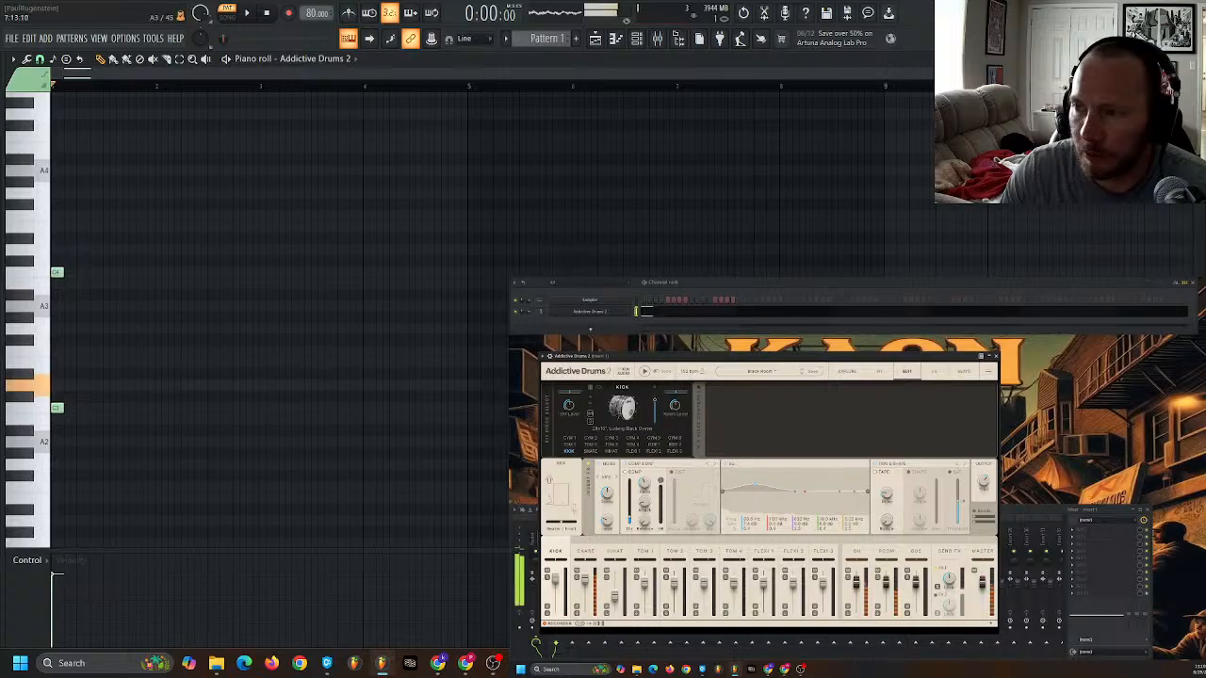
left_click(109, 399)
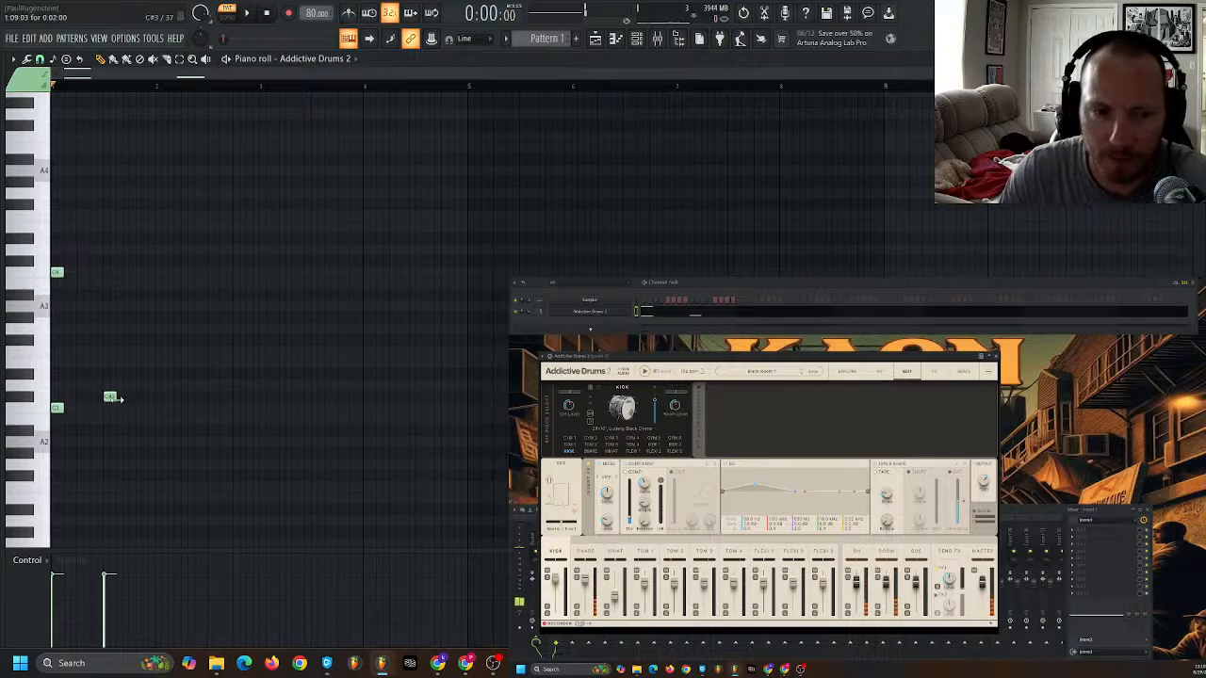
scroll(115, 457, "up", 3)
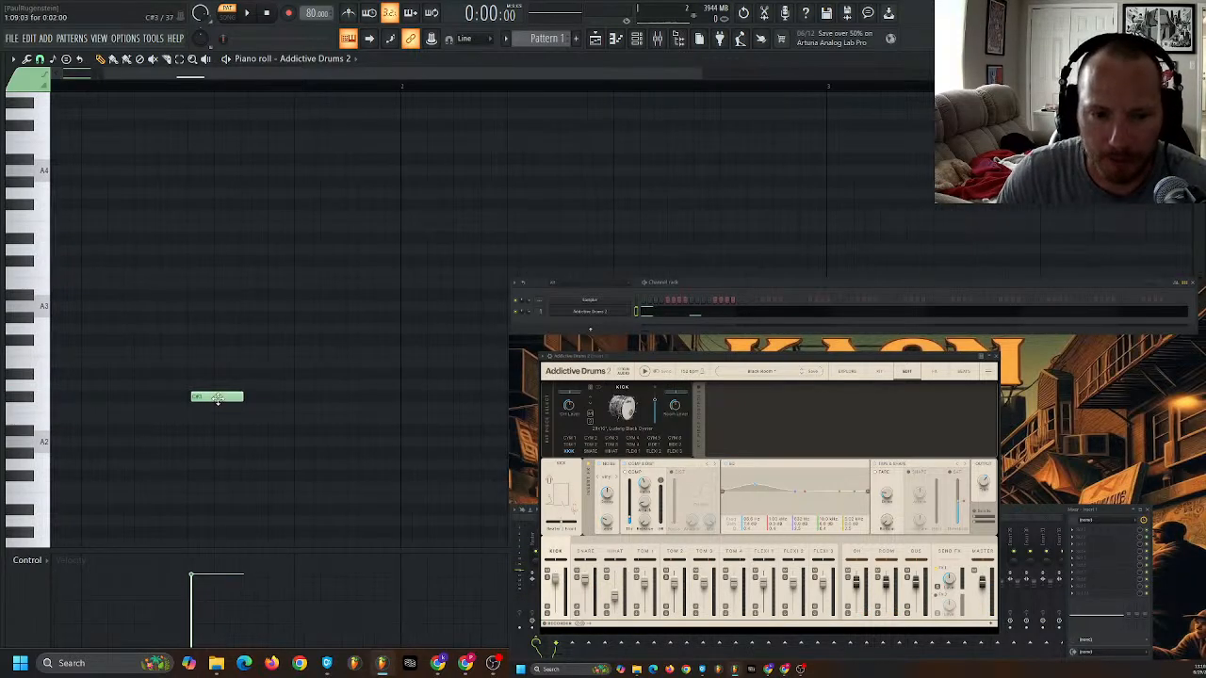
scroll(90, 382, "down", 1)
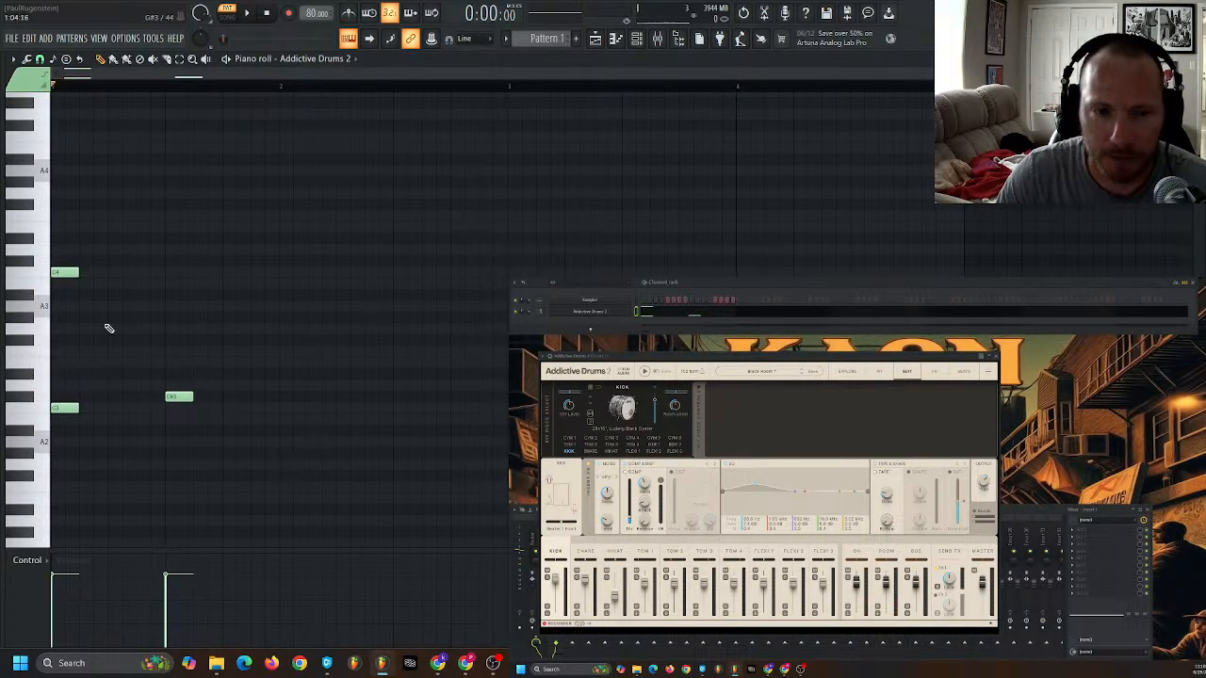
- Place a C#4 note on beat 2 with reduced velocity, lower the beat 1 C4's velocity, and play the pattern
left_click(78, 270, "ctrl")
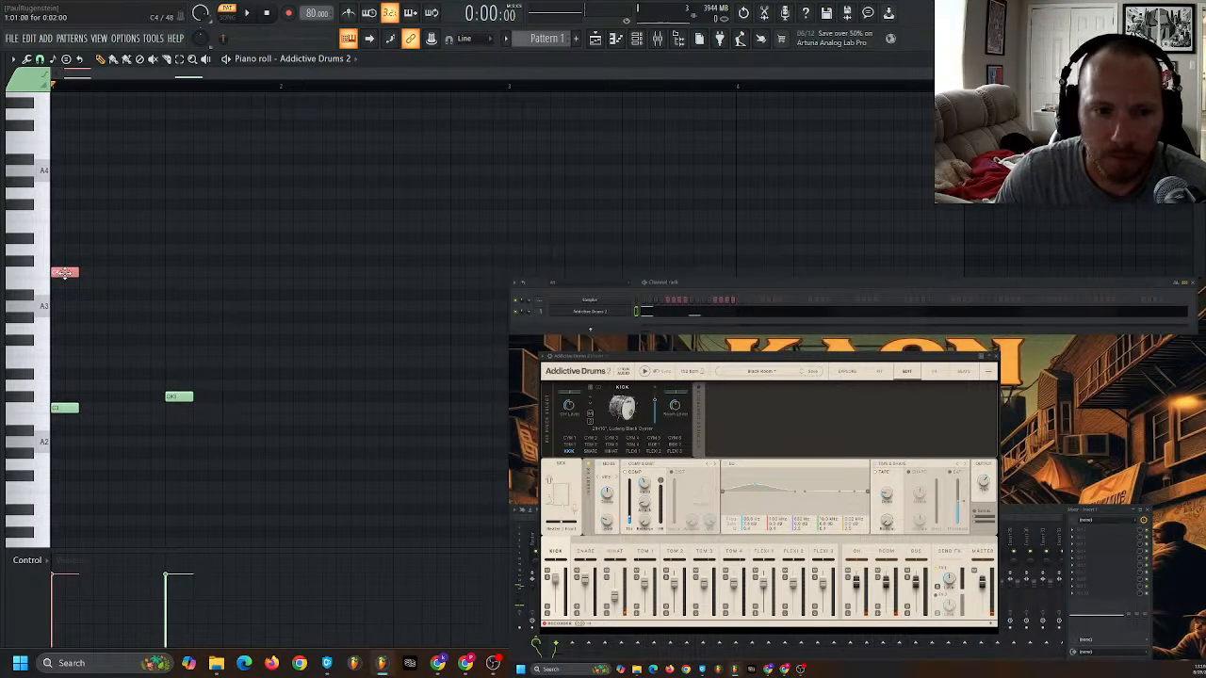
left_click(120, 263)
left_click_drag(145, 234, 119, 297)
left_click_drag(128, 631, 135, 595)
left_click_drag(91, 253, 66, 288)
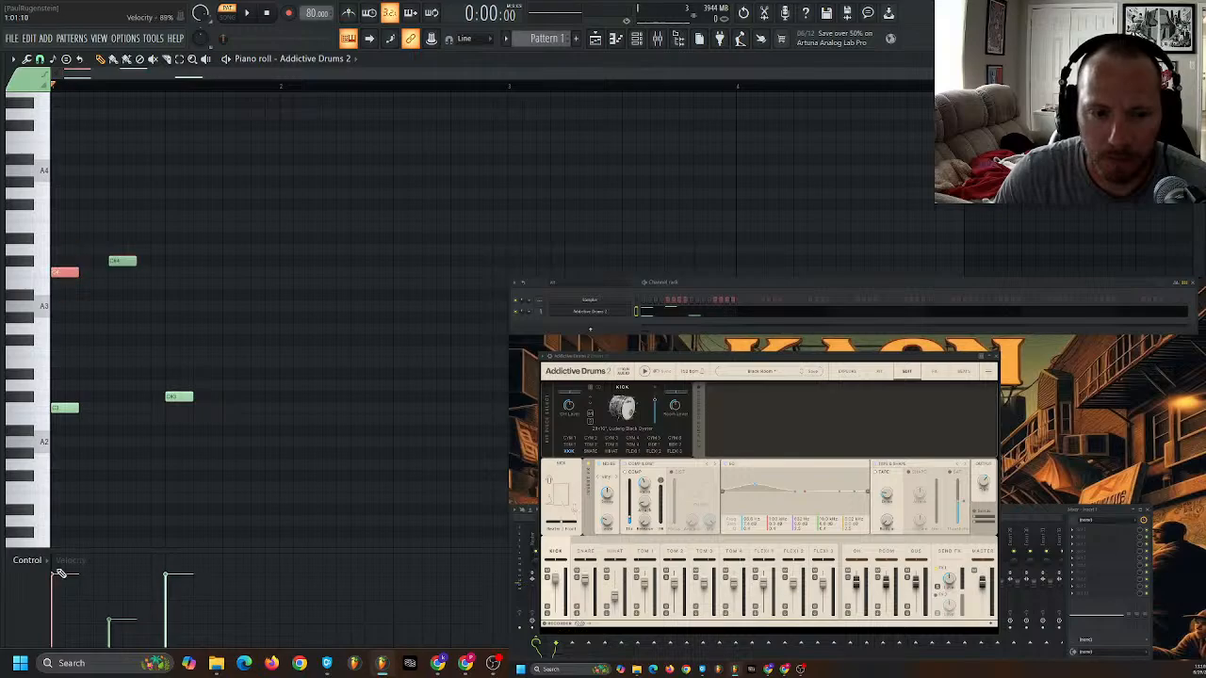
left_click(112, 529)
key("space")
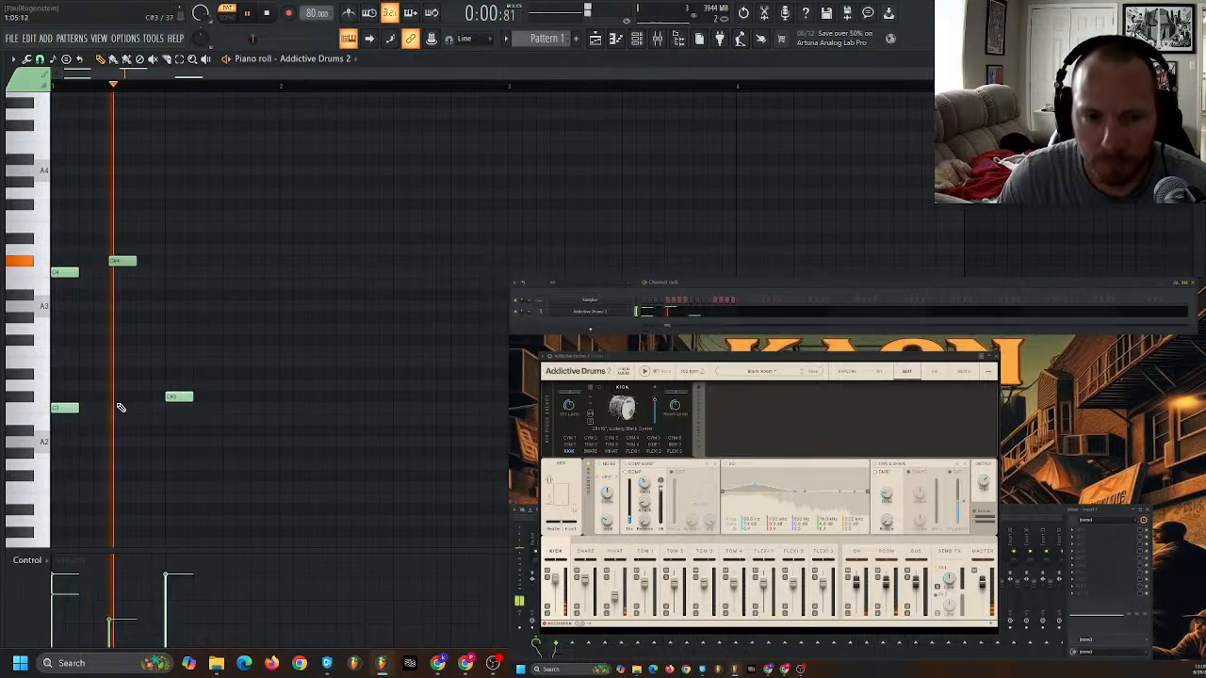
- Move the C#3 note from beat 3 to beat 2, add a C3 halfway through beat 2, and play the pattern
key("space")
left_click_drag(177, 396, 120, 395)
key("space")
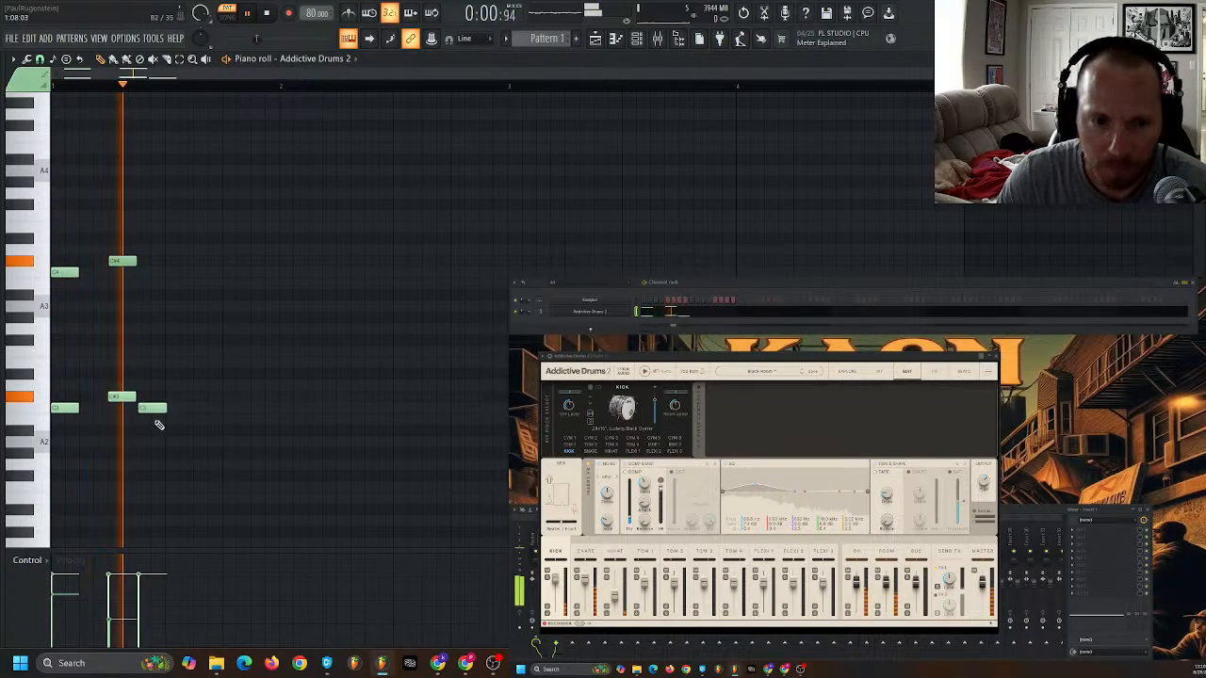
key("space")
- Add a C3 note on beat 3, slightly lower the velocity of the C3 halfway through beat 2, and play
left_click(150, 407)
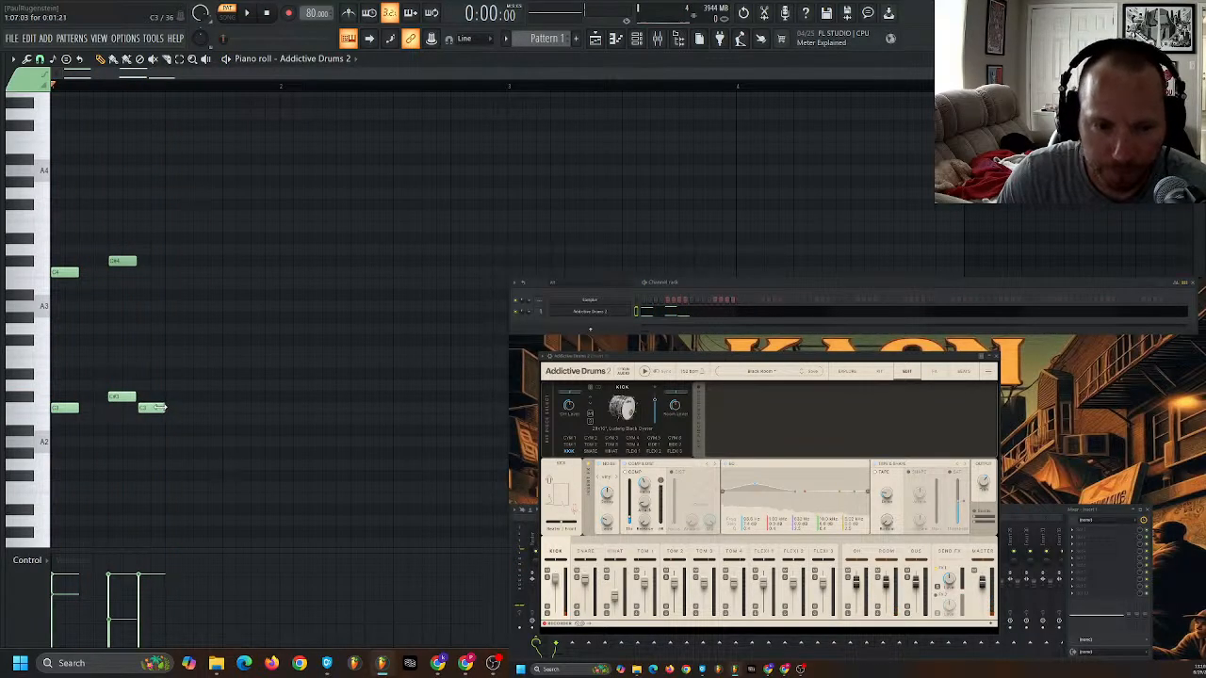
left_click(173, 407)
left_click_drag(159, 392, 165, 423)
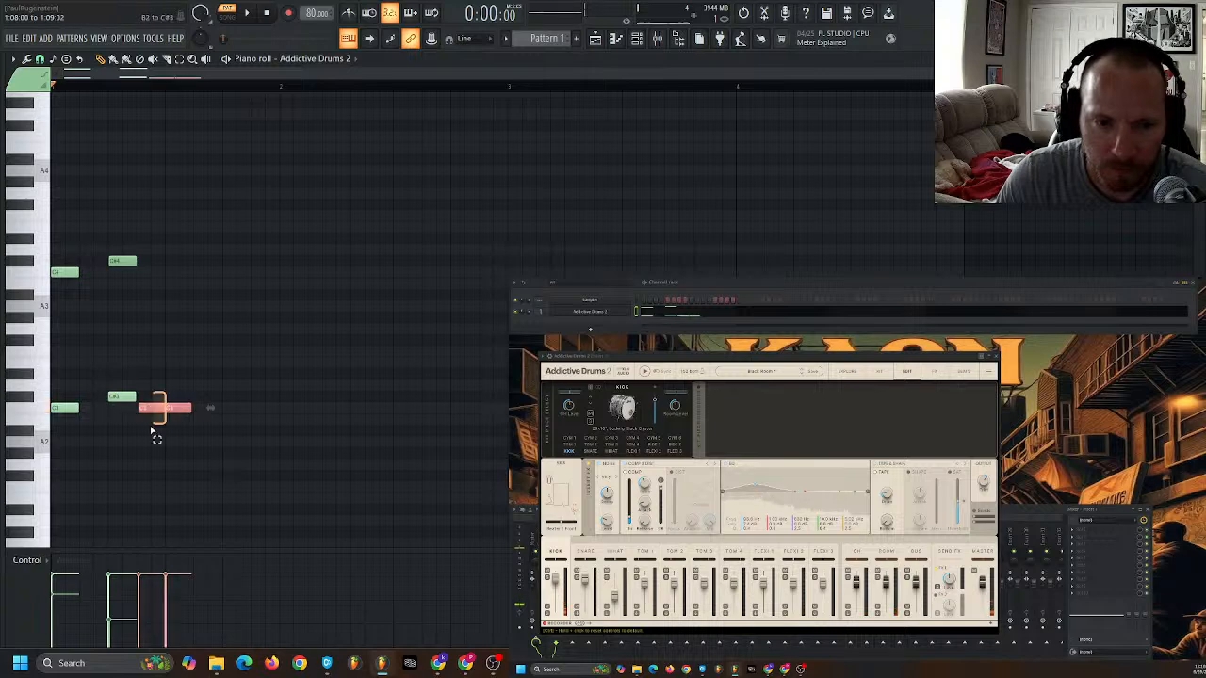
left_click(141, 589)
left_click(170, 482, "ctrl")
key("space")
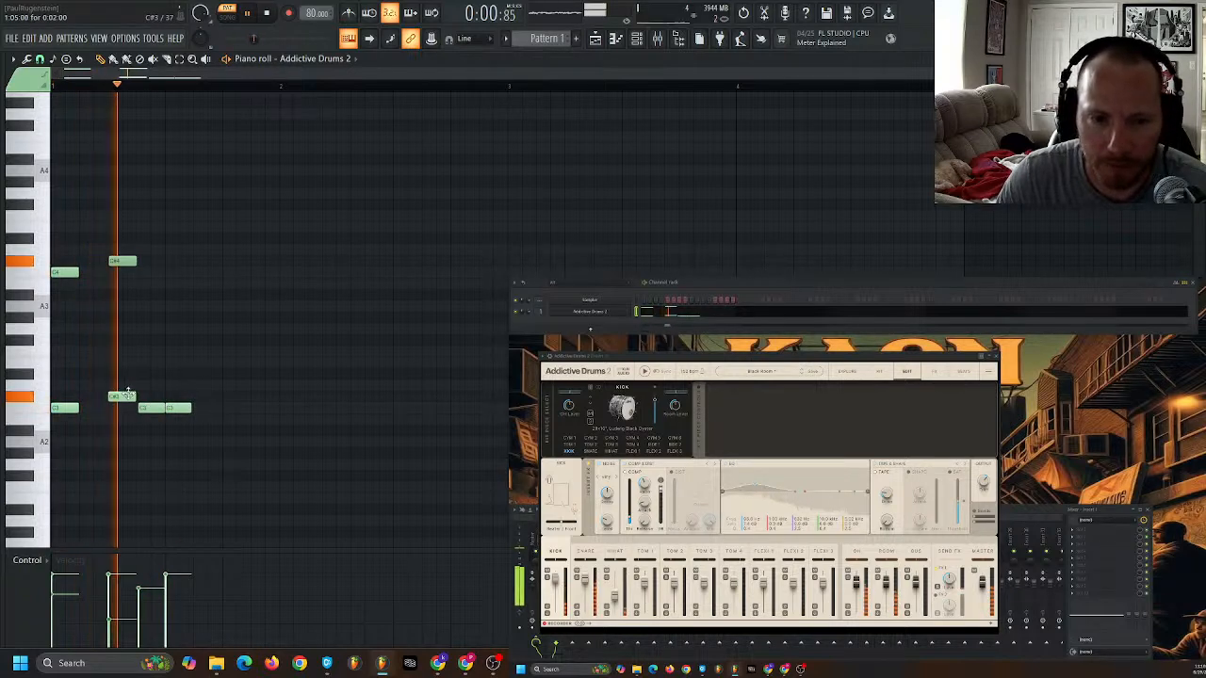
- Add a C#3 on beat 4, shift the beat 3 C3 half a beat later, and listen to the pattern
left_click(226, 400)
left_click_drag(176, 408, 213, 407)
key("space")
key("space")
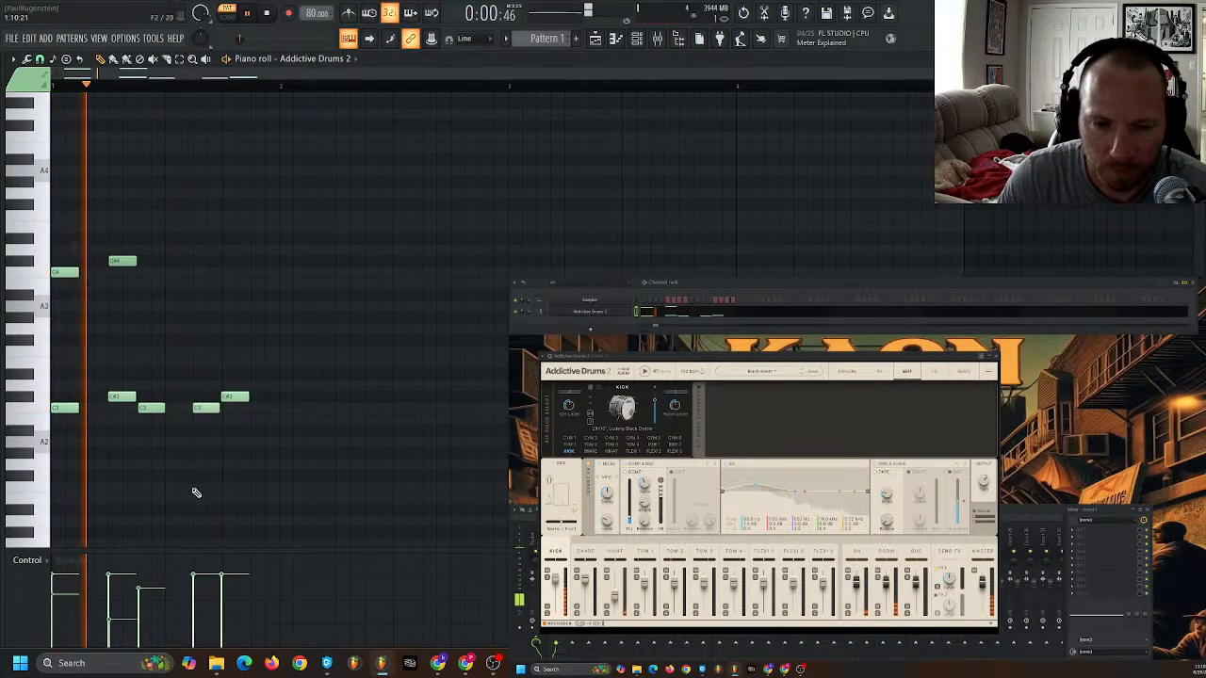
key("space")
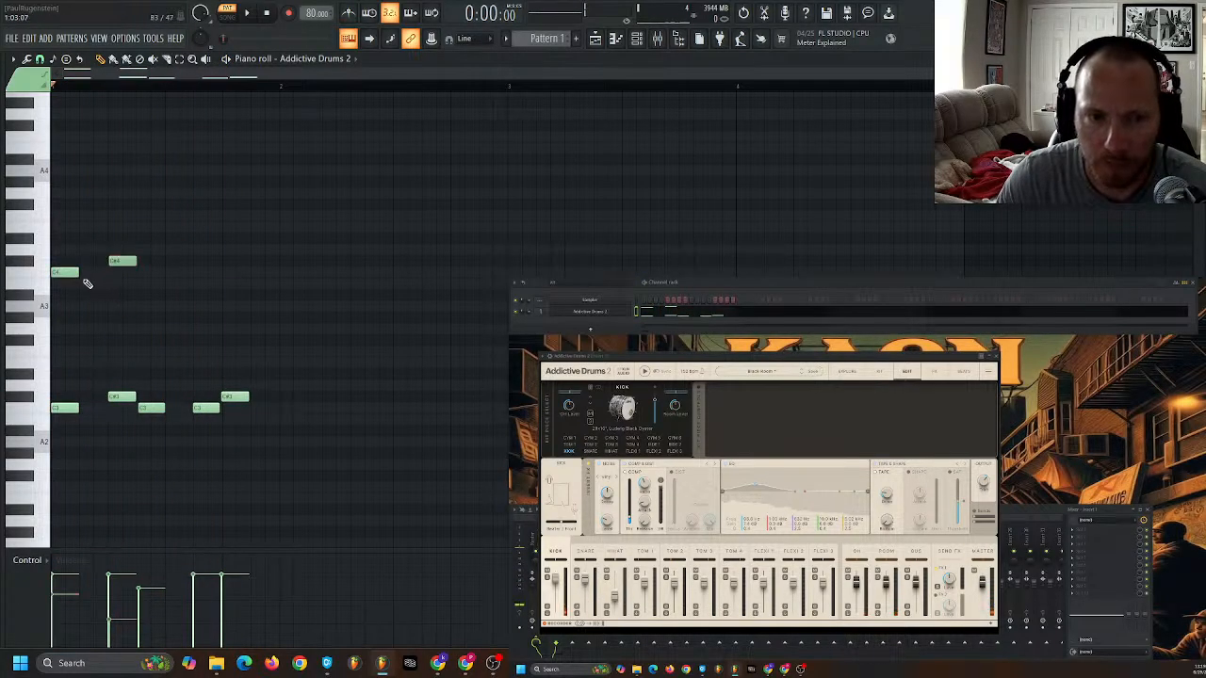
- Alternate the hi-hats up to beat 3: C4 on beats 1, 2 and 3, C#4 halfway through each, and play them
left_click(170, 274)
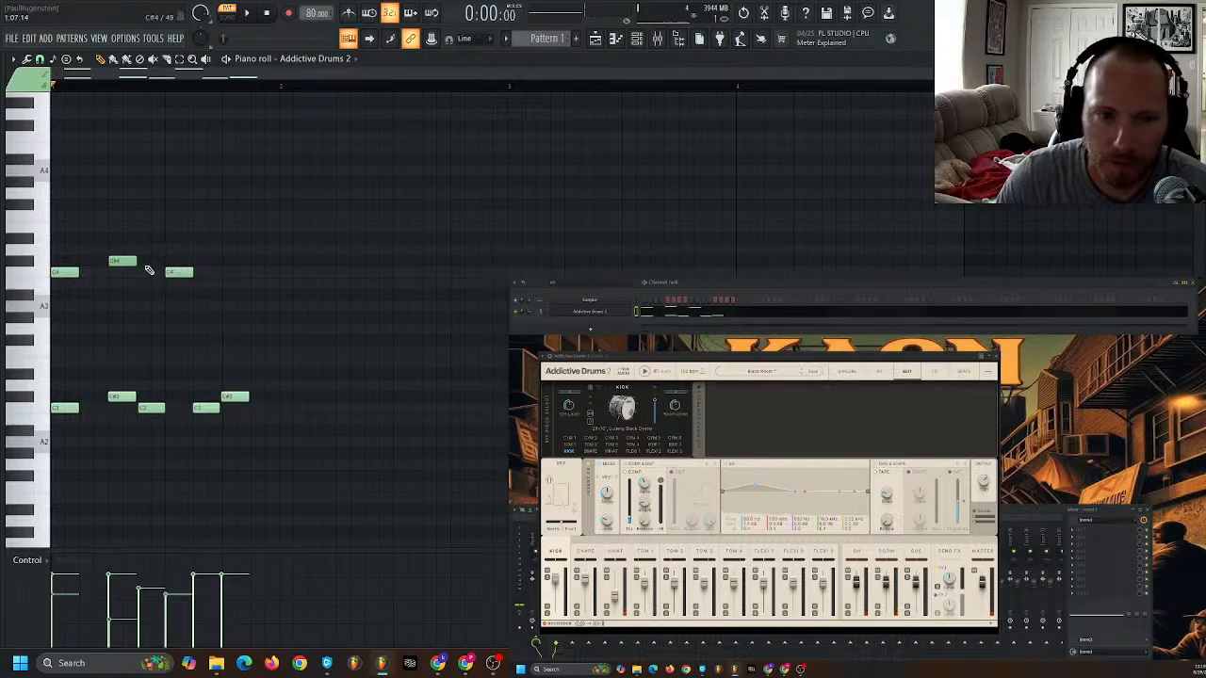
left_click(209, 262)
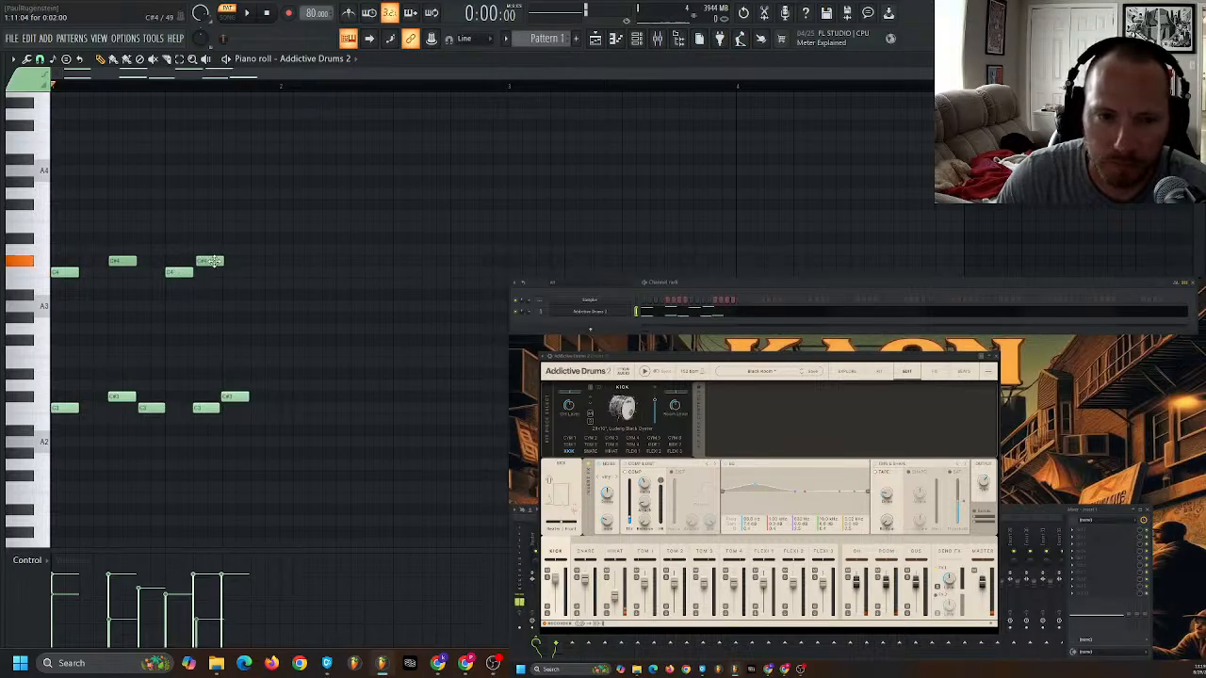
left_click_drag(123, 261, 94, 261)
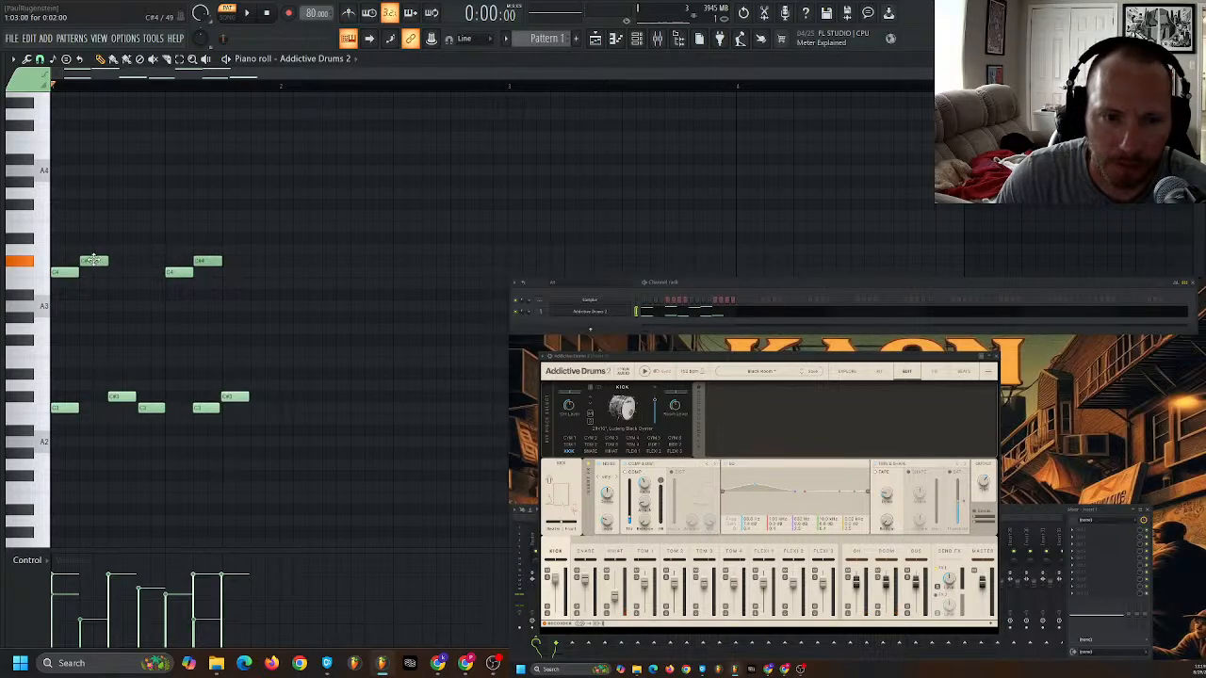
left_click(121, 273)
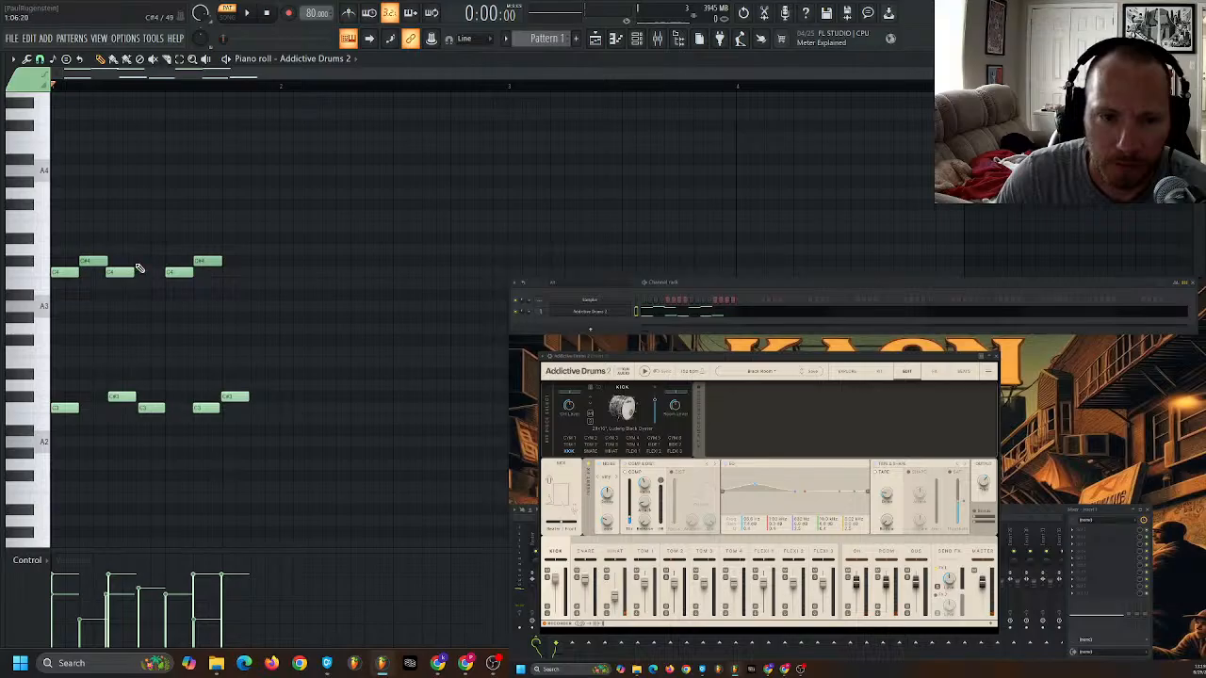
left_click(149, 261)
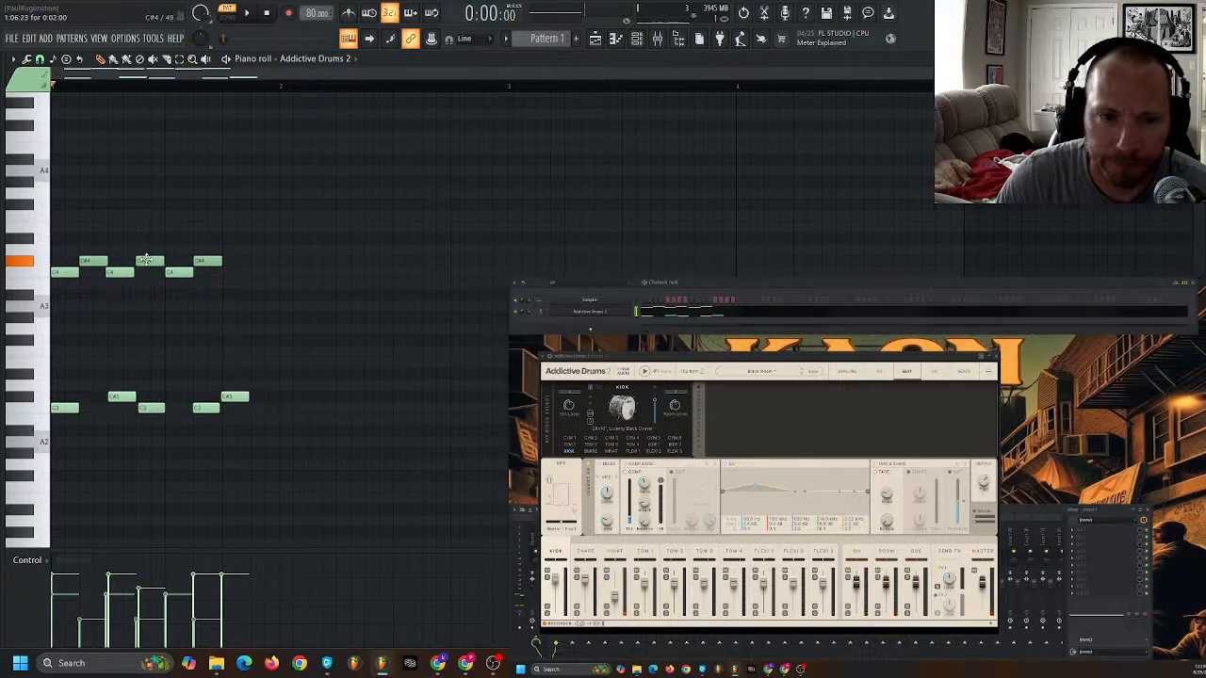
key("space")
key("space")
- Replace the C#4 halfway through beat 3 with a G4, add a C4 halfway through beat 4, and play
left_click(235, 193)
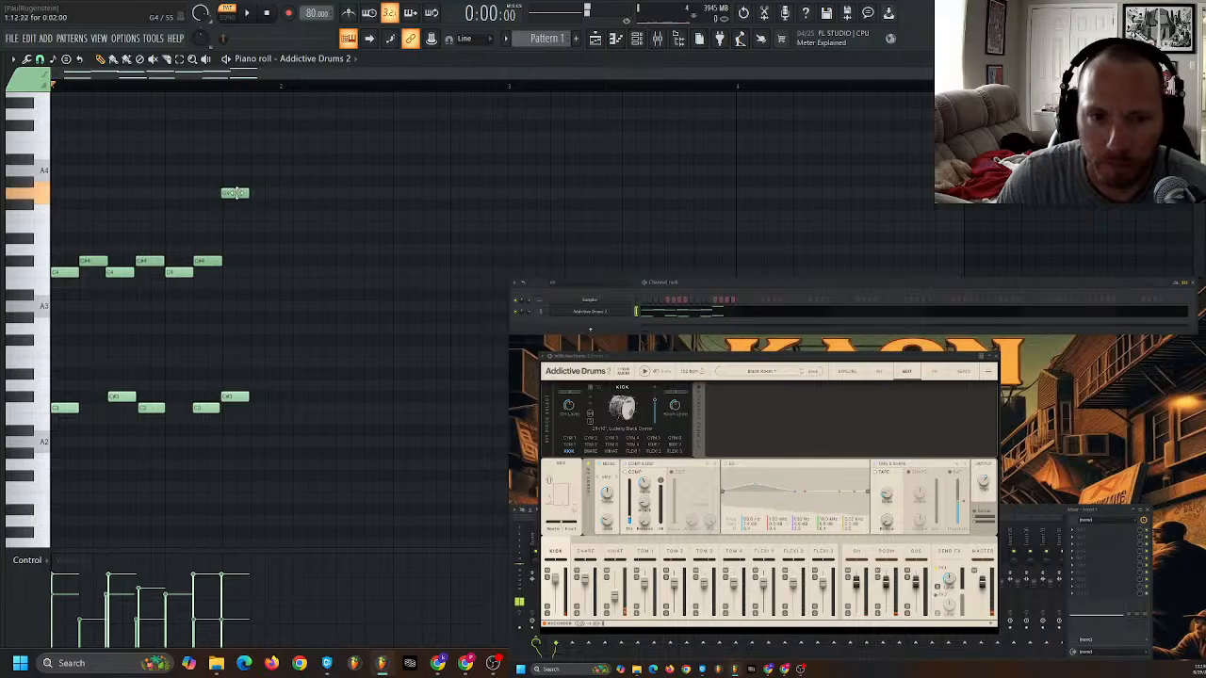
left_click_drag(235, 193, 238, 204)
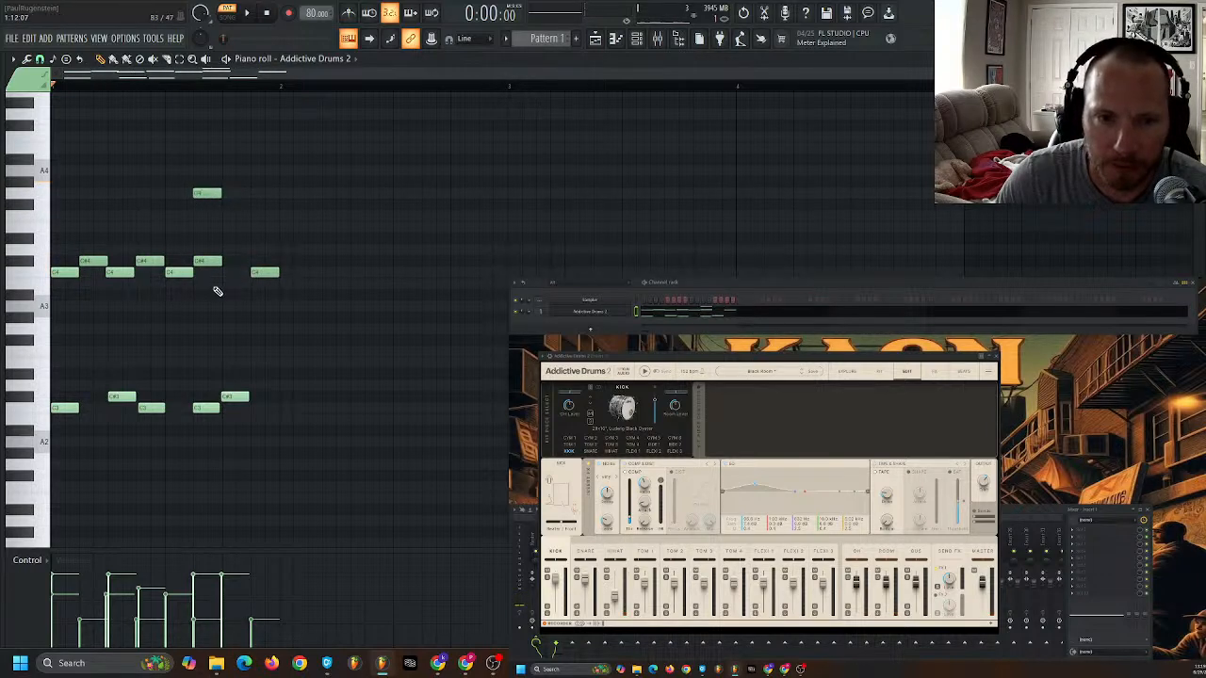
key("space")
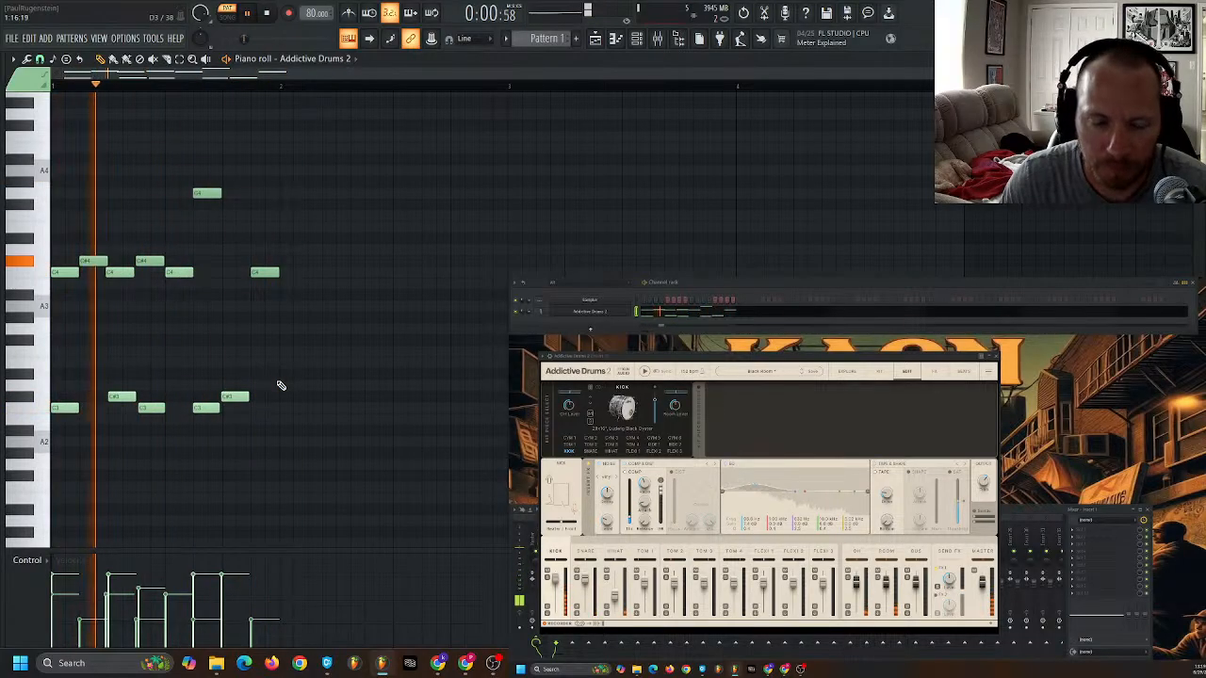
key("space")
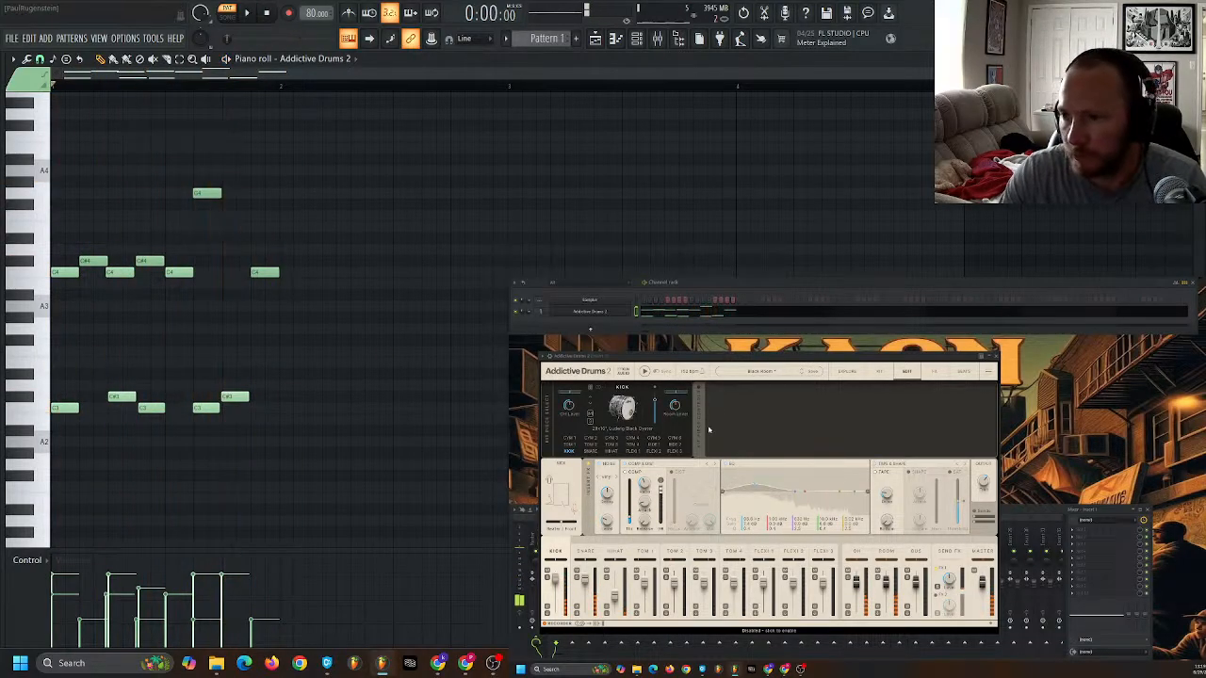
- Move the drum plugin window clear of the mixer and load the Decimort 2 effect onto Insert 1
left_click_drag(727, 356, 524, 124)
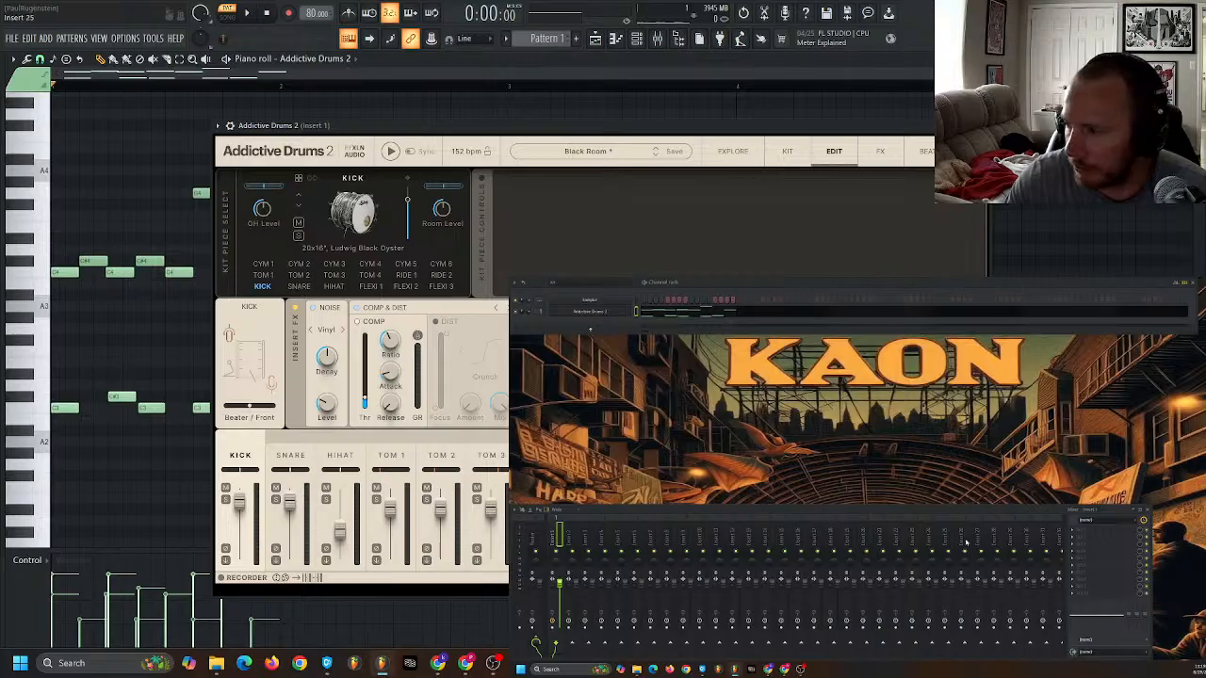
left_click(1083, 525)
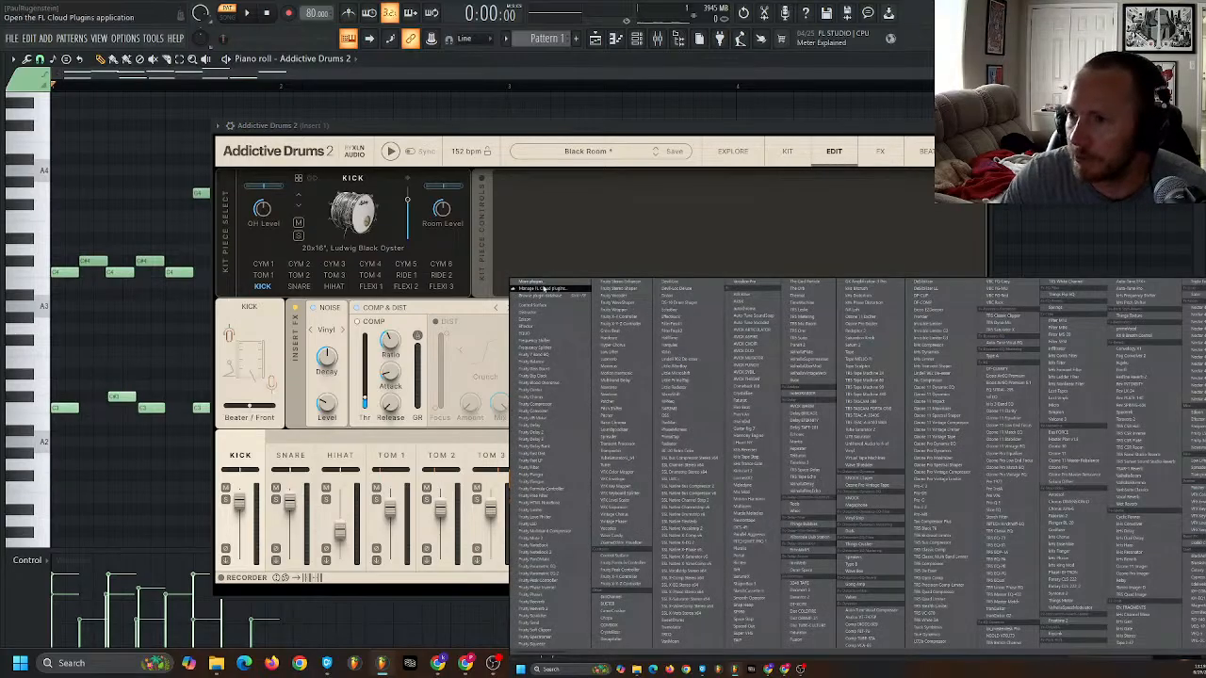
left_click(544, 288)
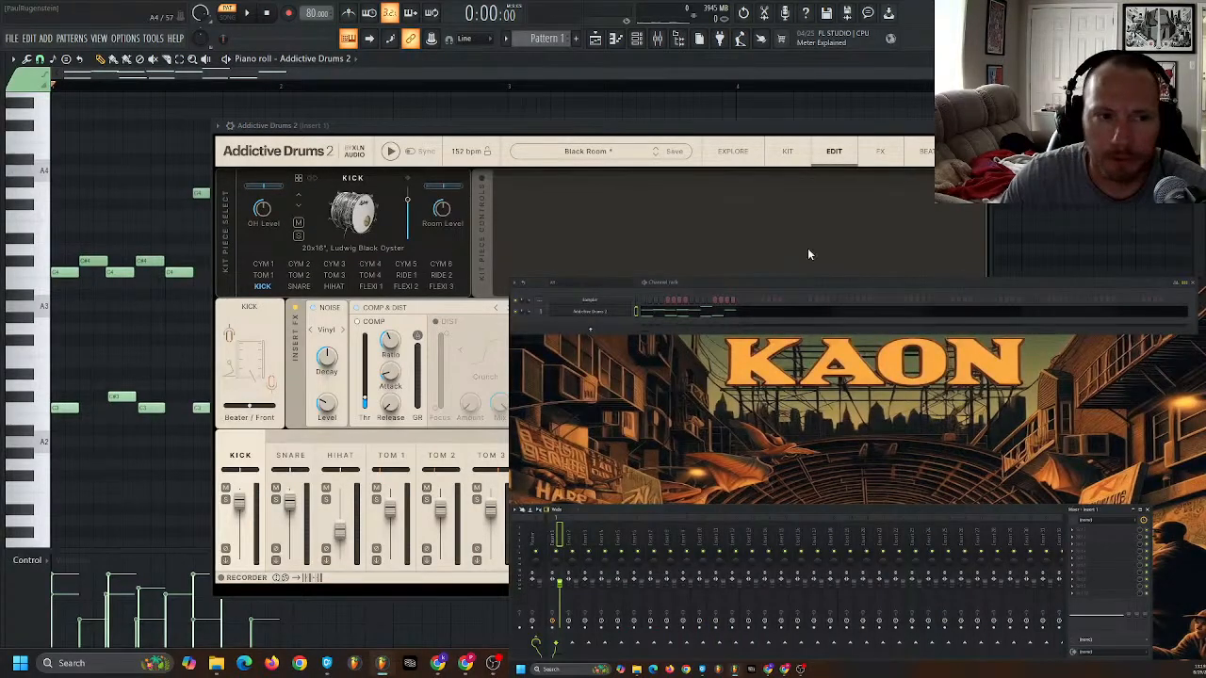
left_click(1079, 534)
left_click(554, 285)
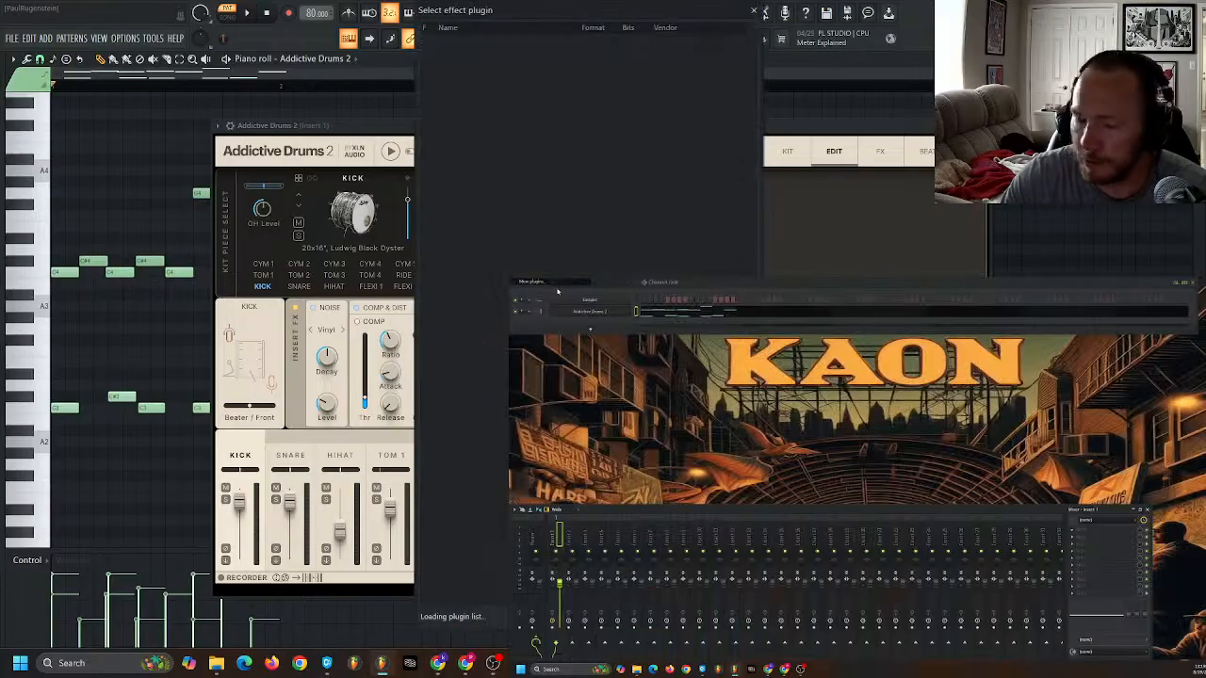
type("dec")
double_click(476, 63)
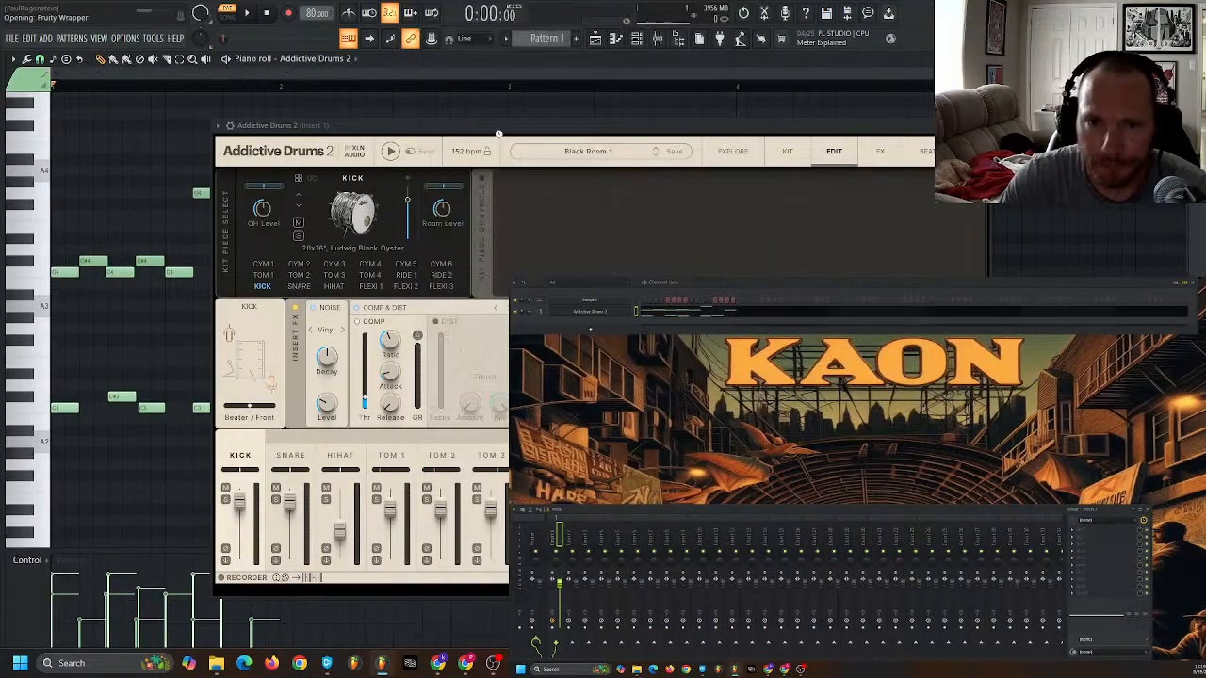
- Move the Addictive Drums 2 window aside and open Decimort 2 from its effect slot on Insert 1
left_click_drag(476, 132, 815, 361)
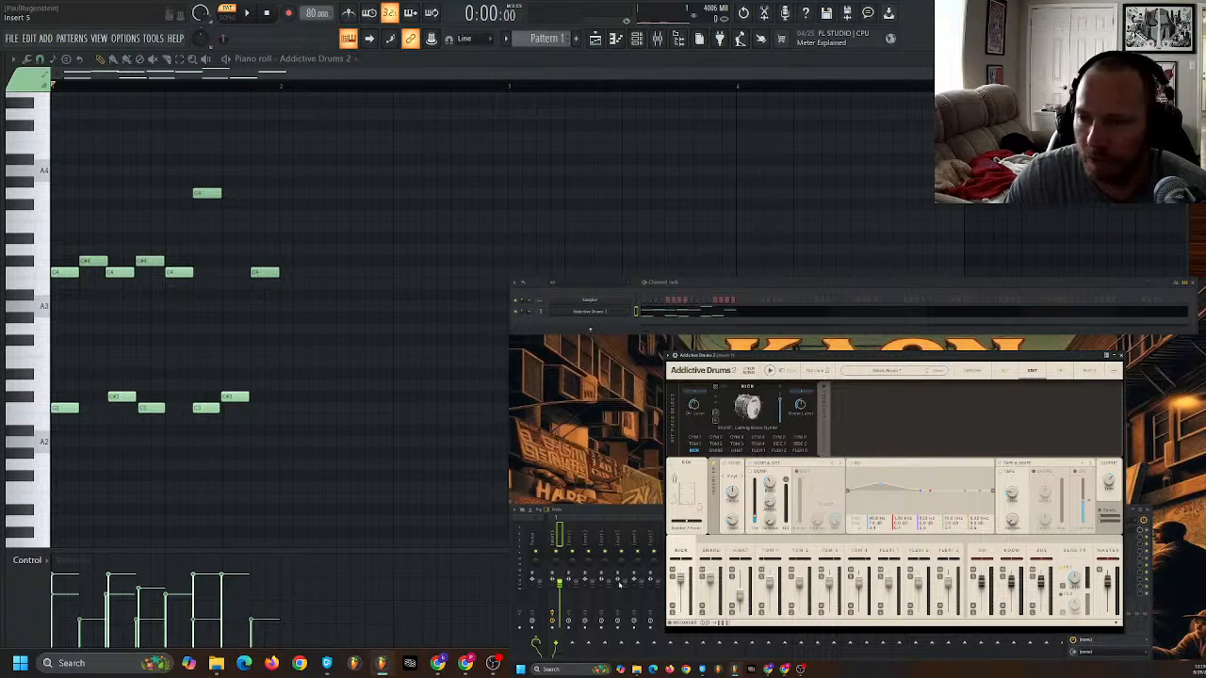
left_click(611, 514)
key("F5")
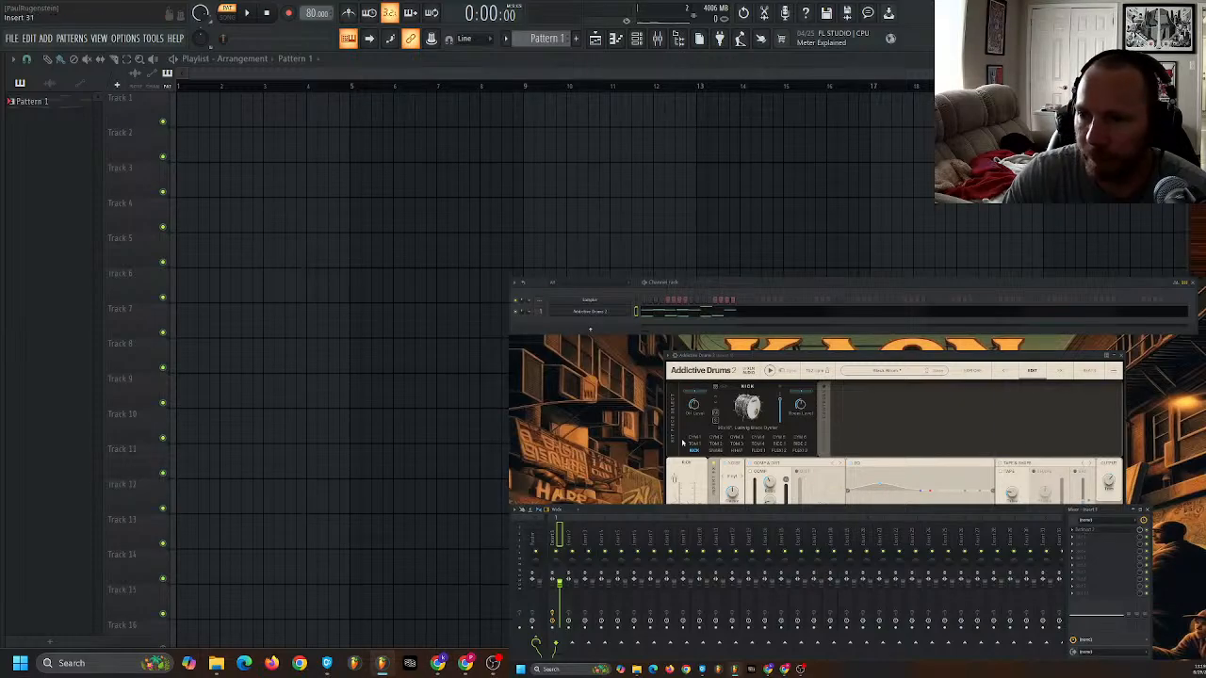
left_click(1177, 135)
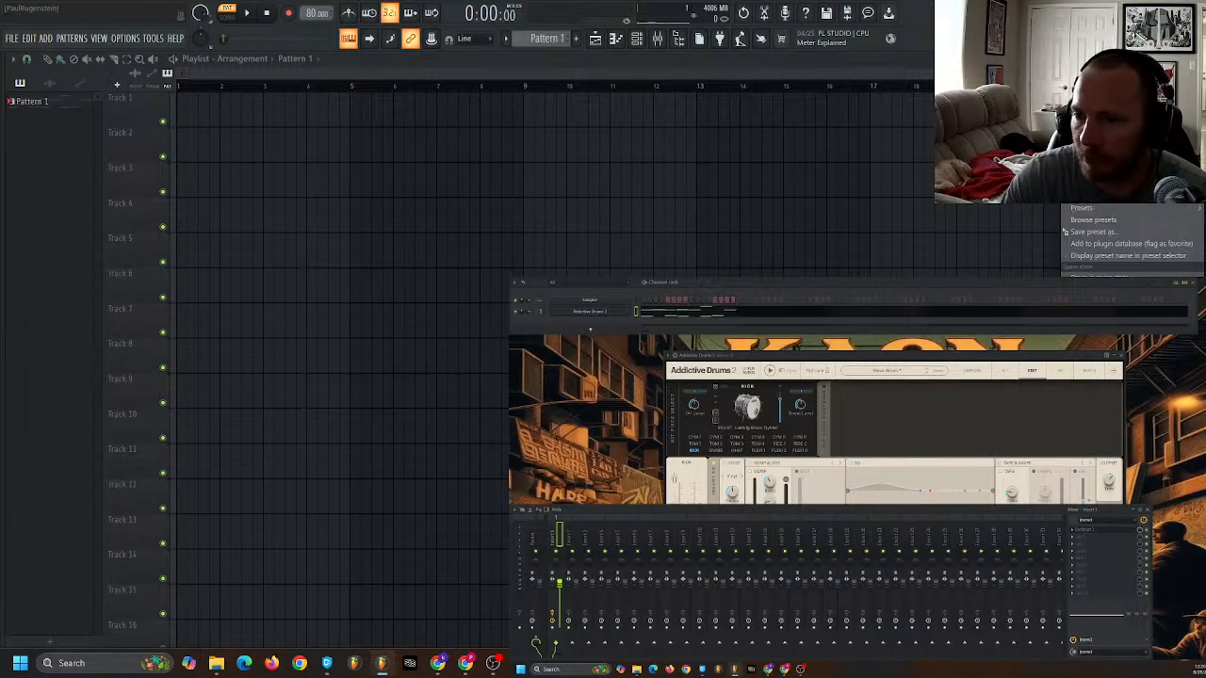
left_click(1086, 529)
left_click_drag(645, 368, 385, 161)
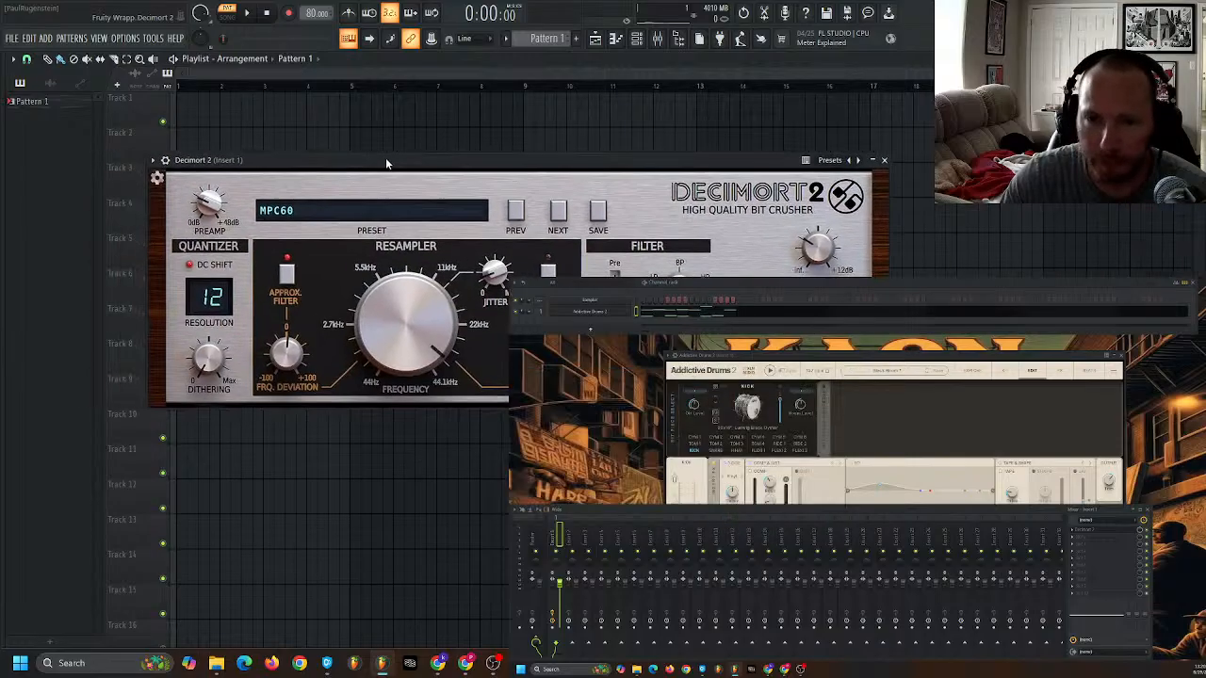
- Play Pattern 1 in the piano roll, load Decimort 2's Amen Loop preset, slightly adjust its resampler frequency, and replay the pattern
double_click(49, 108)
key("space")
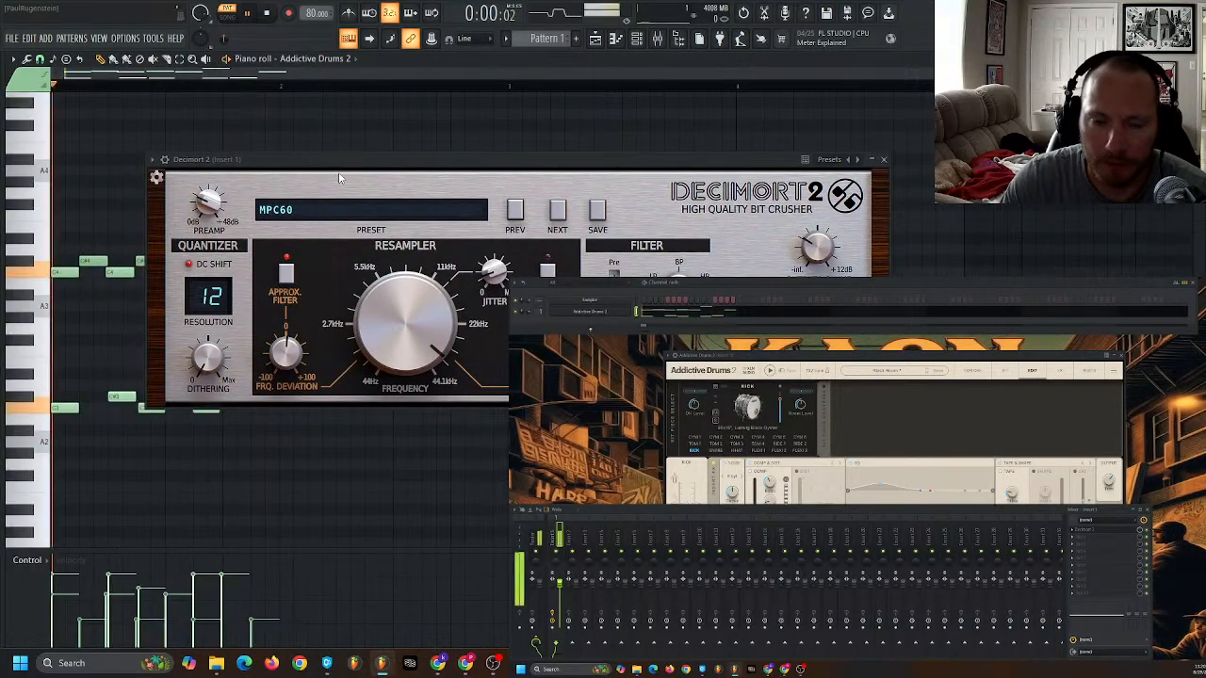
left_click(324, 233)
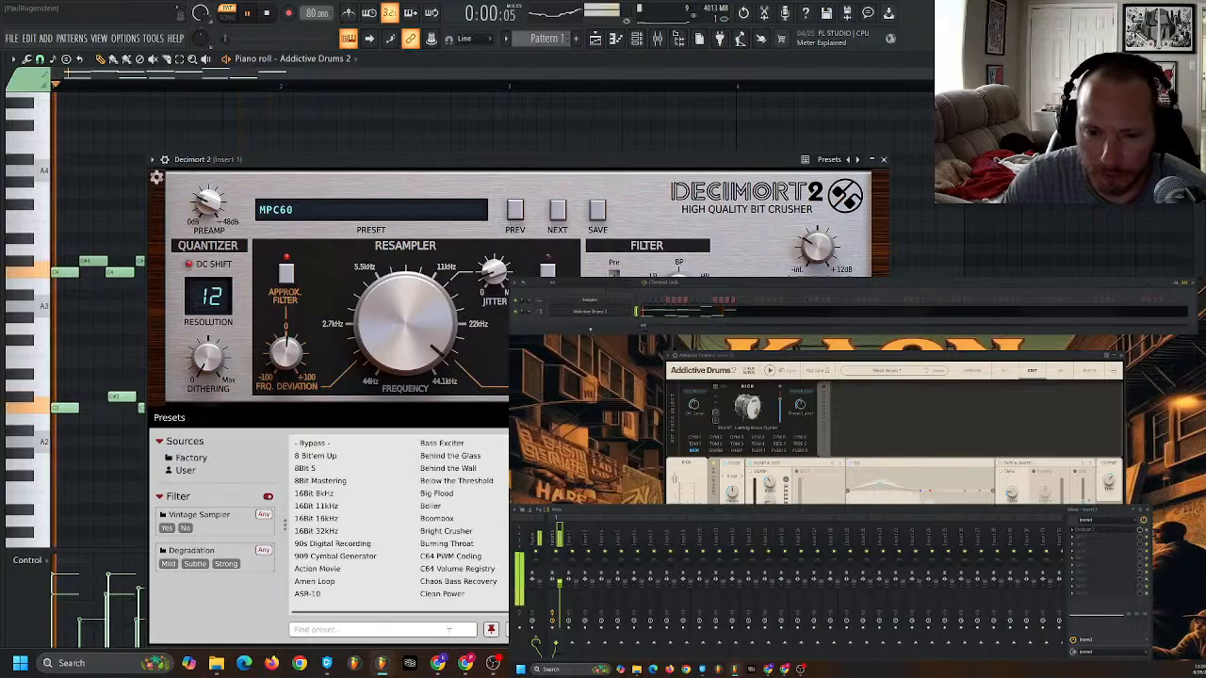
left_click(315, 581)
left_click_drag(434, 282, 434, 277)
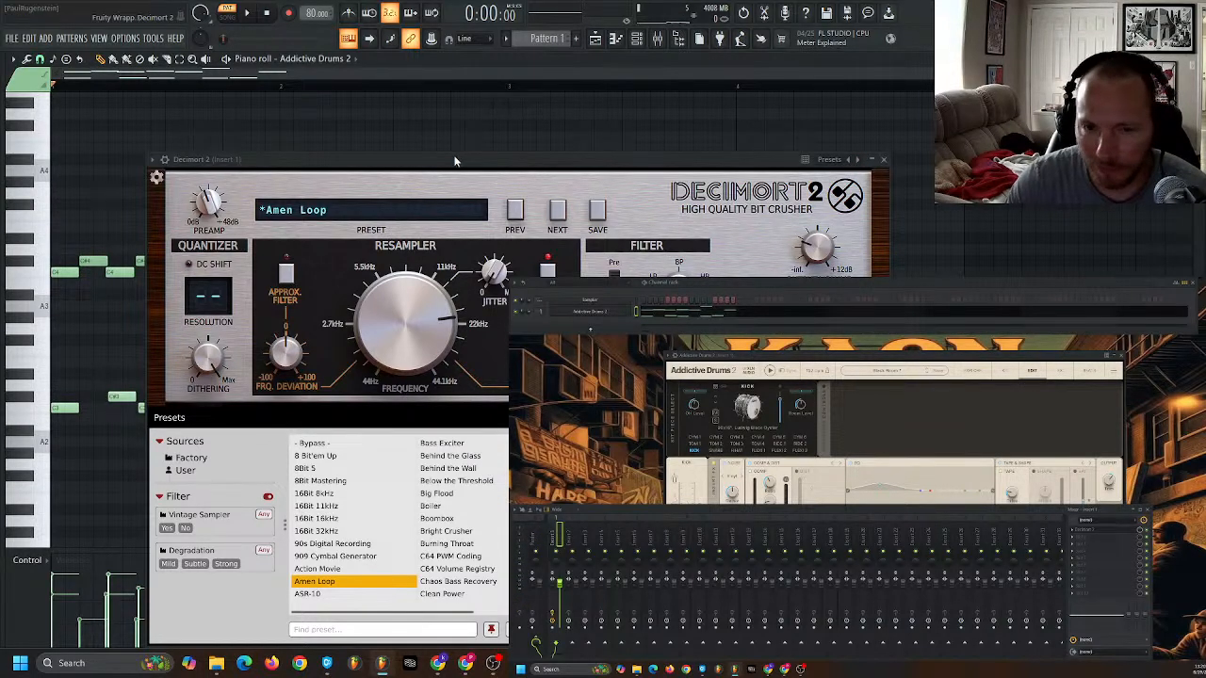
key("space")
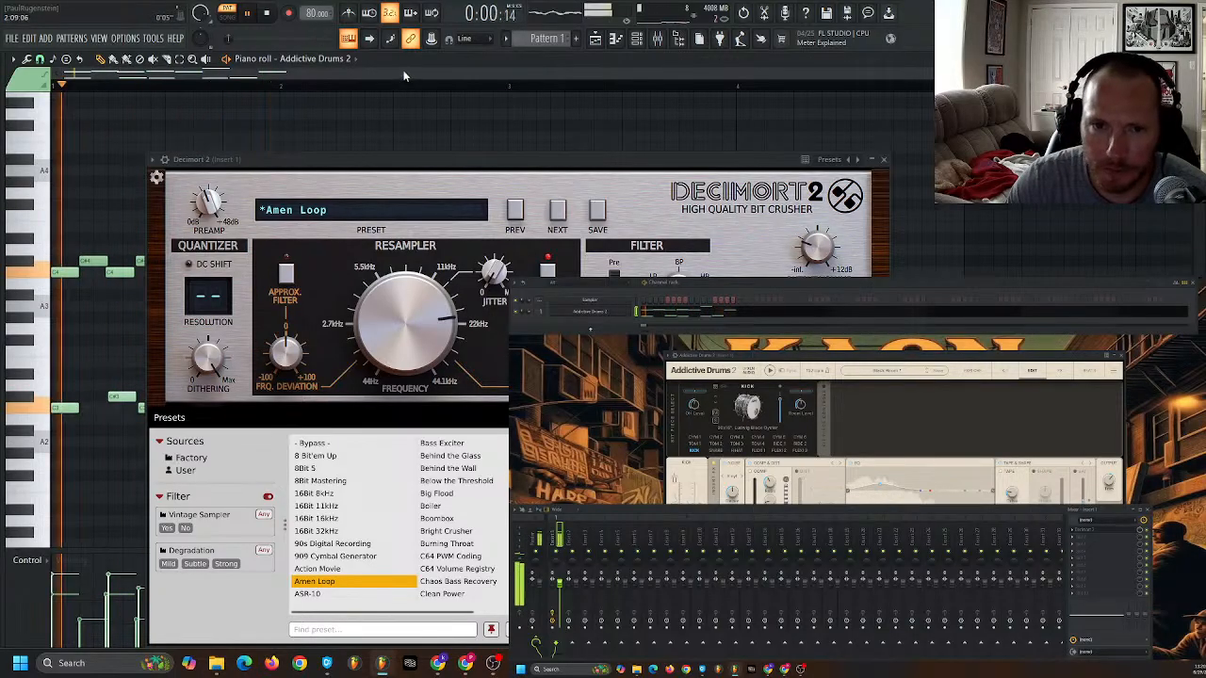
- Uncover Pattern 1's piano roll, extend the drums into bar 2 with C3 on beats 1 and 3, C#3 on beats 2 and 4, and play
left_click(593, 39)
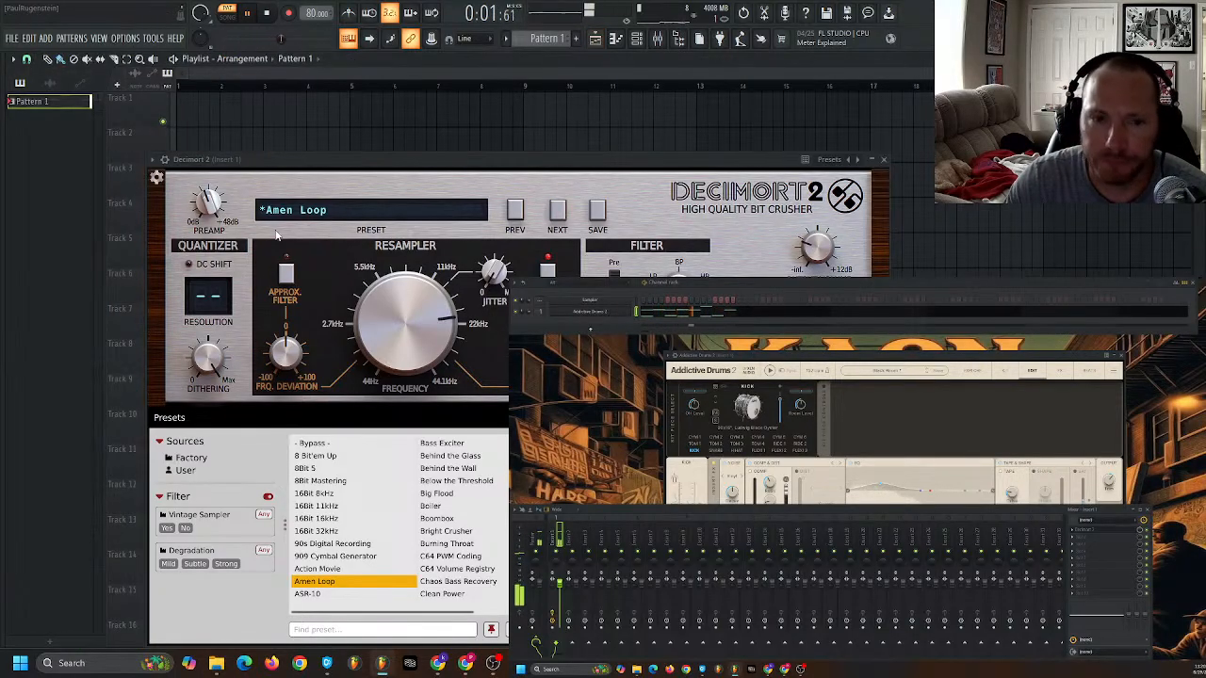
double_click(70, 103)
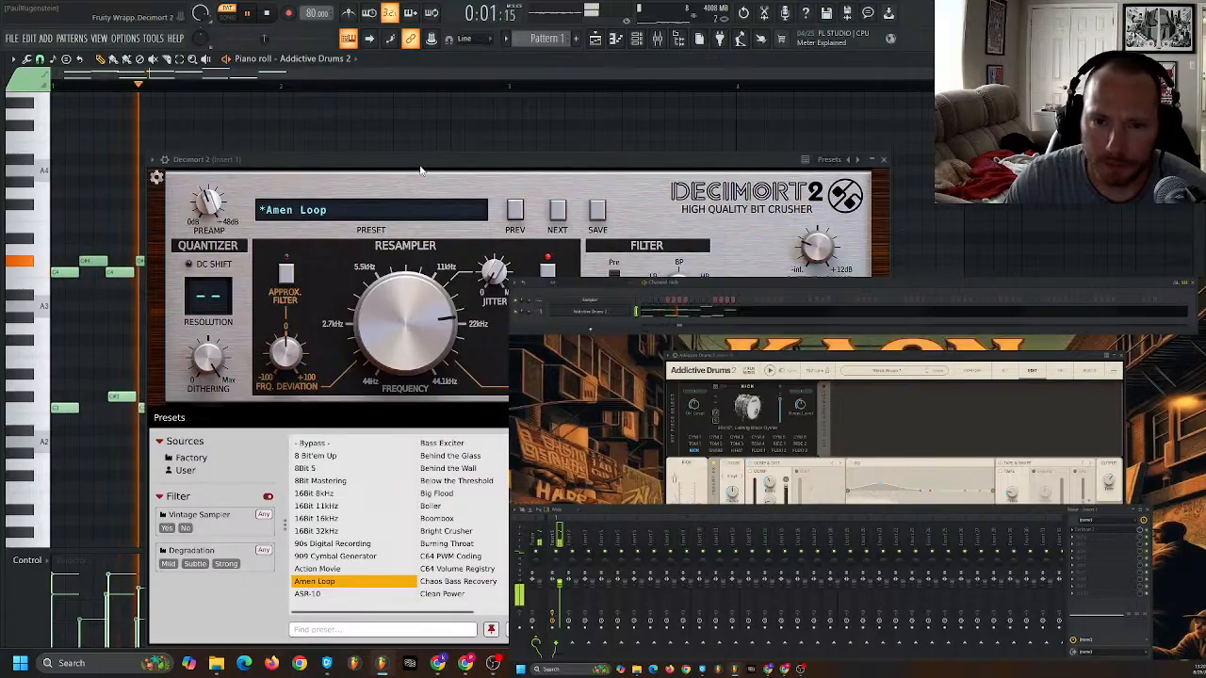
left_click_drag(421, 167, 801, 380)
key("space")
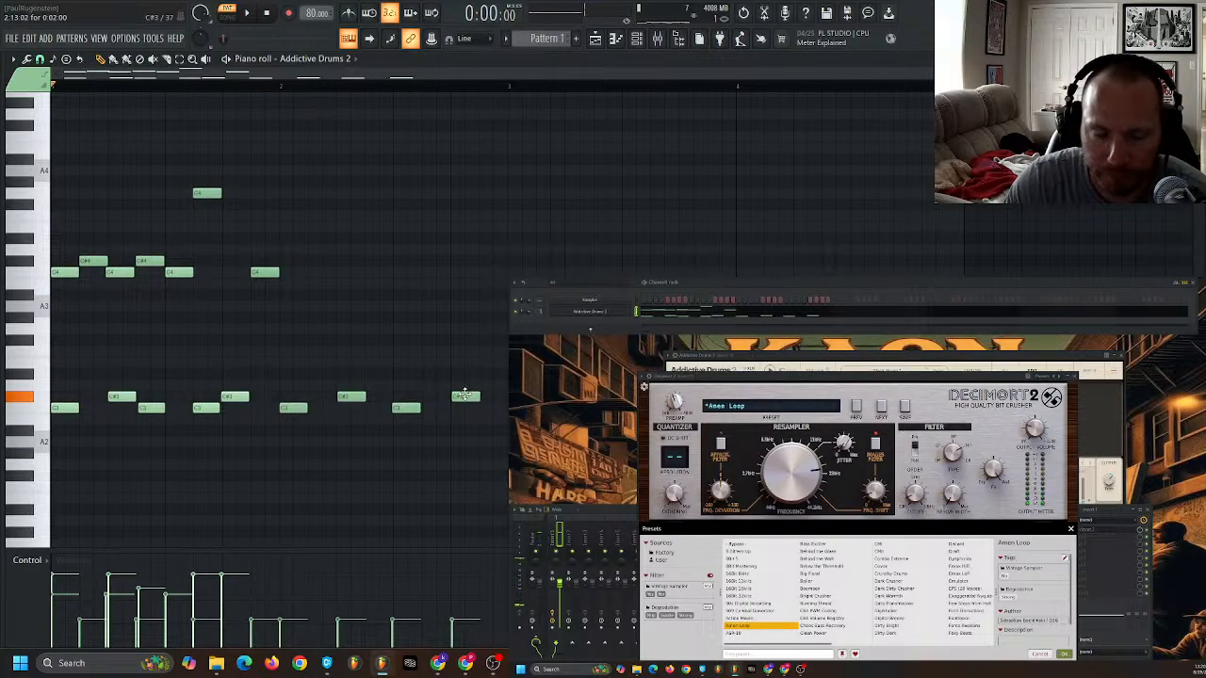
key("space")
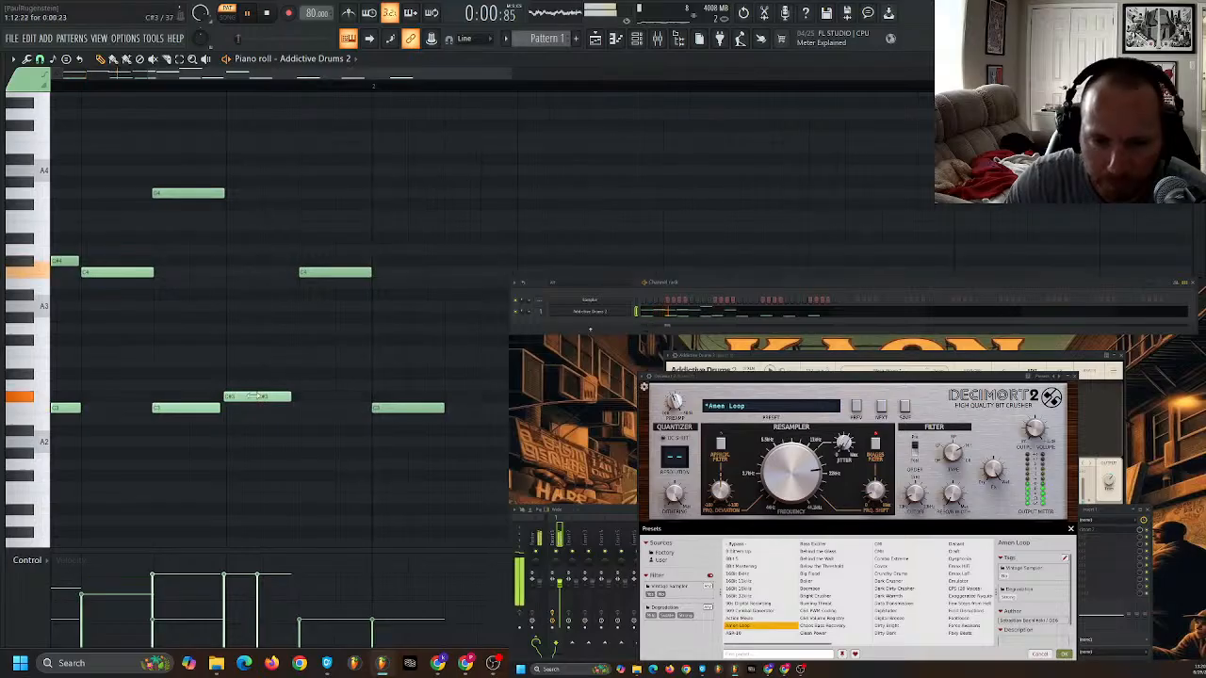
- Shorten the two C#3 notes on beat 4 of bar 1 into a quick double hit, lower the first note's velocity, and play the pattern
left_click_drag(233, 396, 253, 394)
key("space")
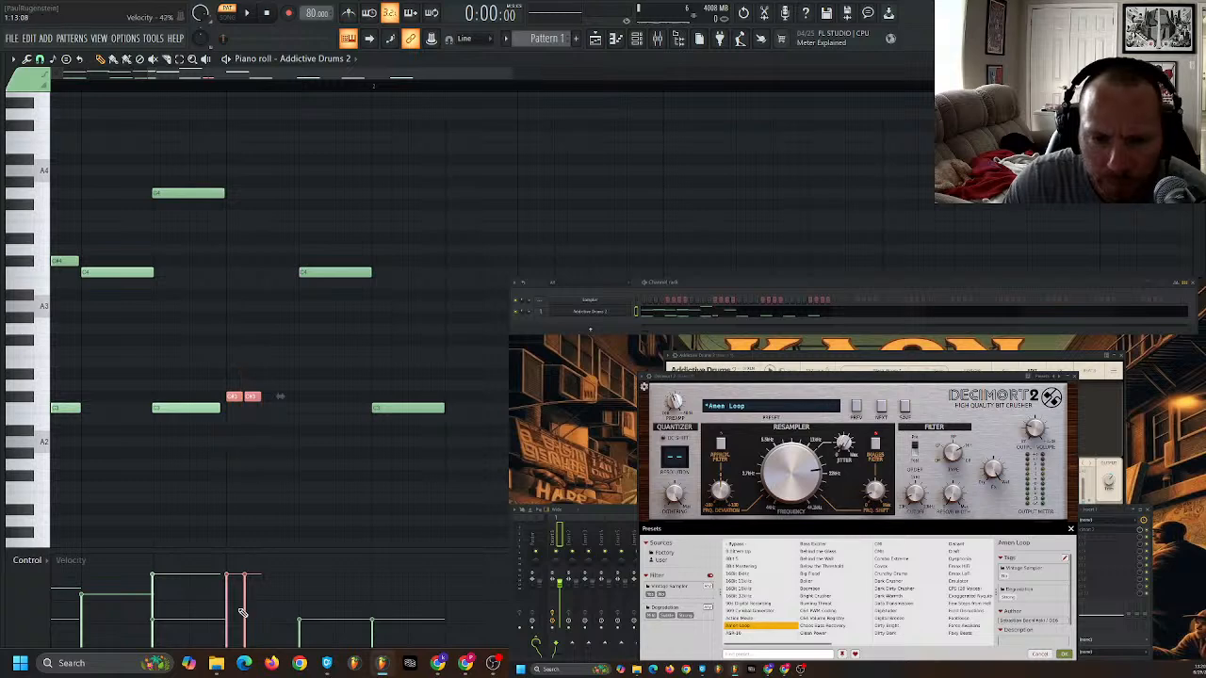
scroll(209, 510, "down", 6)
scroll(138, 465, "up", 5)
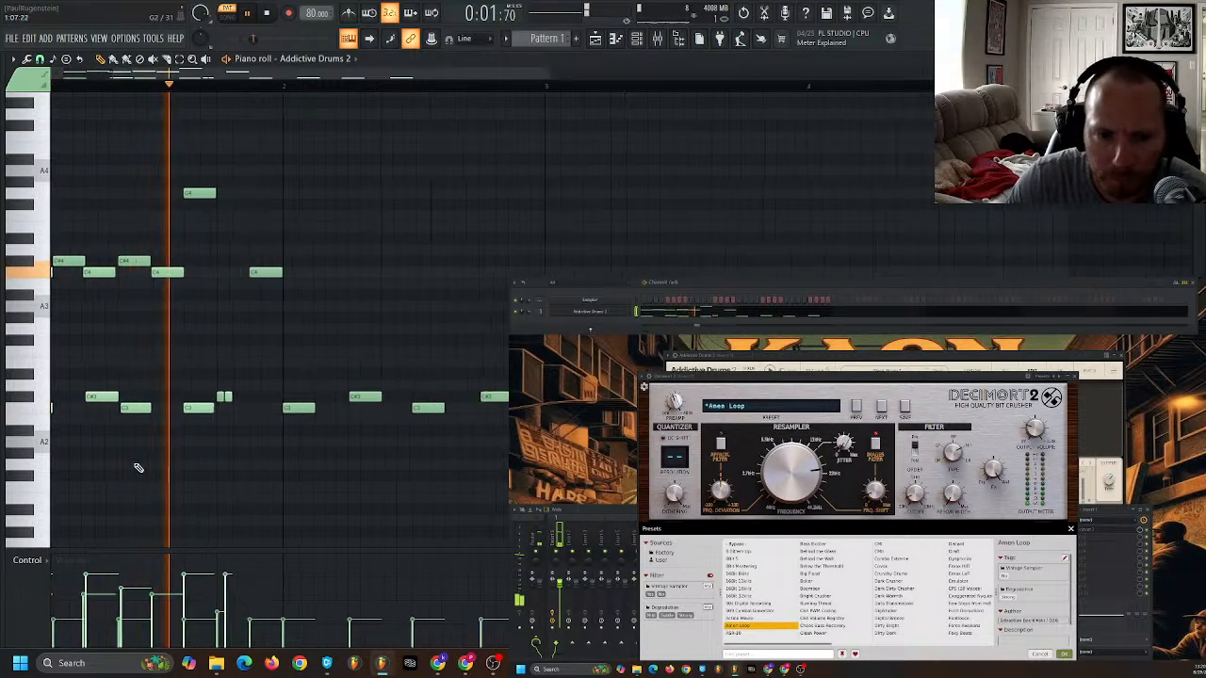
scroll(215, 424, "down", 3)
scroll(207, 447, "up", 6)
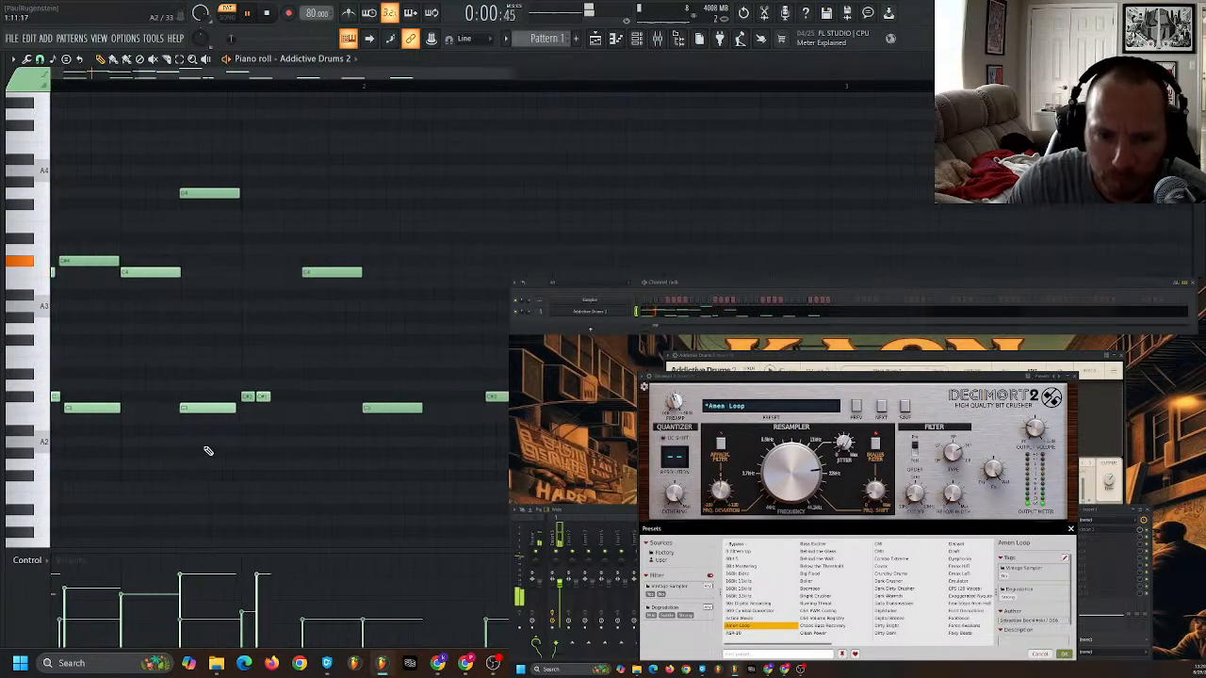
- Raise the velocities of the two short C#3 notes on beat 4 of bar 1, making the second one louder, while replaying the pattern
scroll(256, 487, "down", 4)
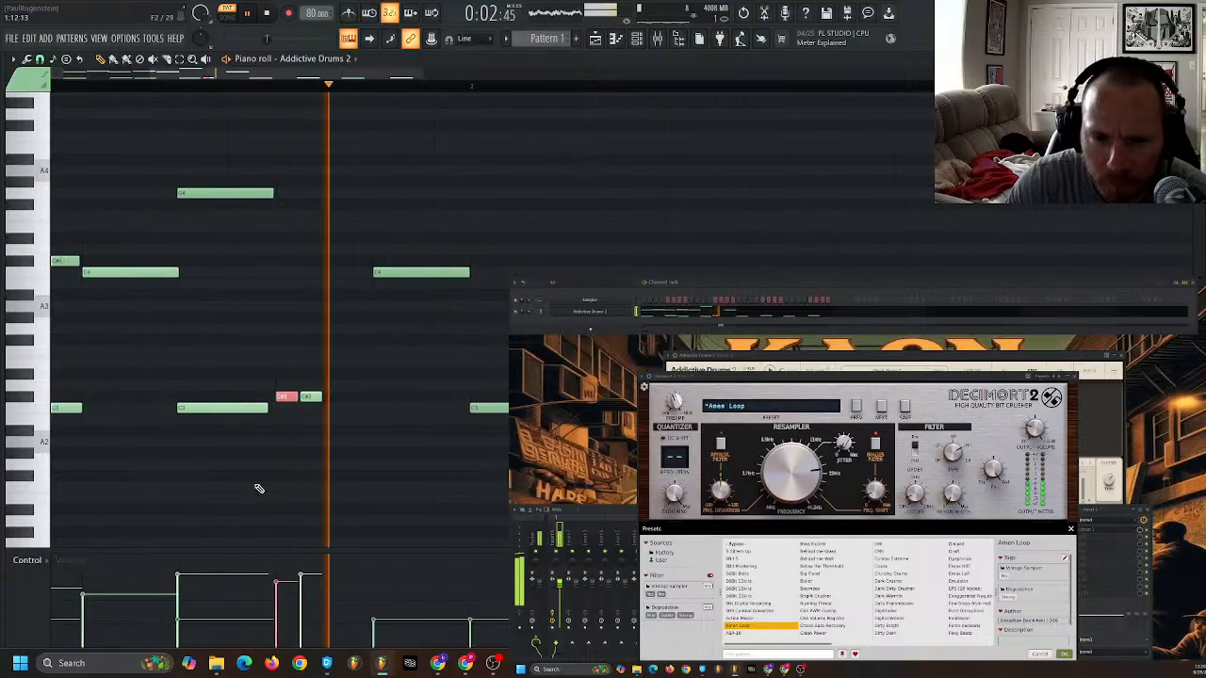
key("space")
scroll(279, 423, "up", 3)
scroll(270, 435, "down", 6)
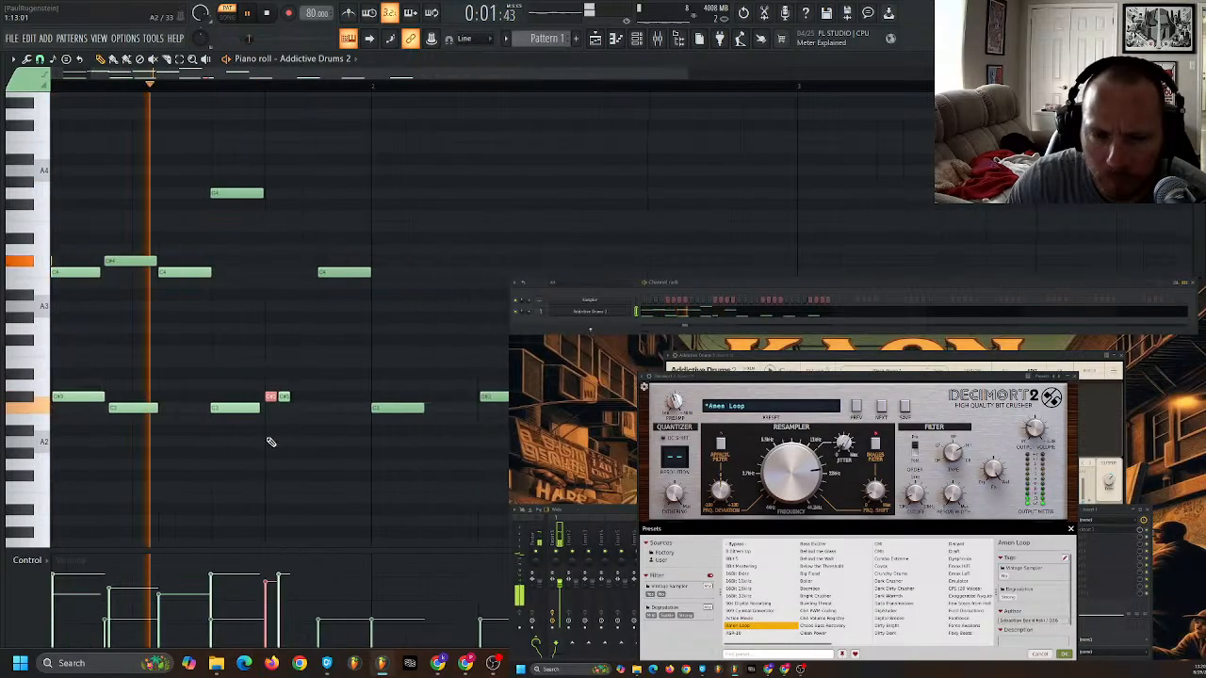
key("space")
scroll(207, 444, "up", 5)
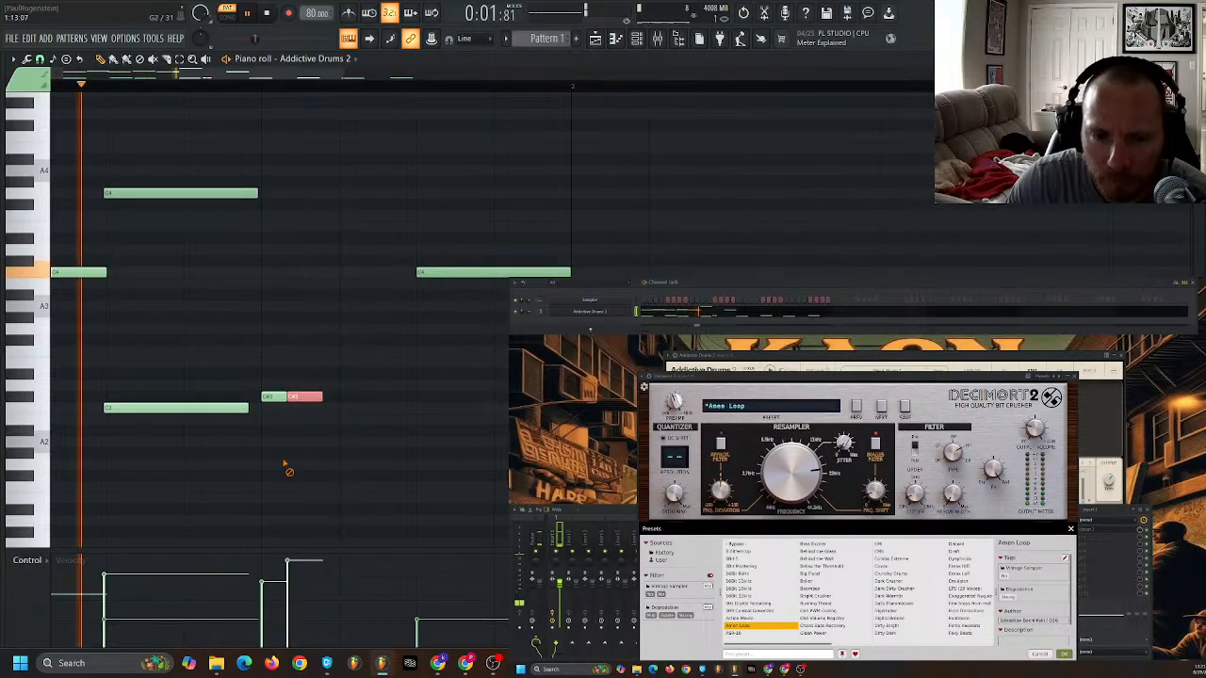
- Add two short D3 notes at the end of bar 1 and delete the second short C#3 note on beat 4
key("space")
scroll(281, 418, "down", 4)
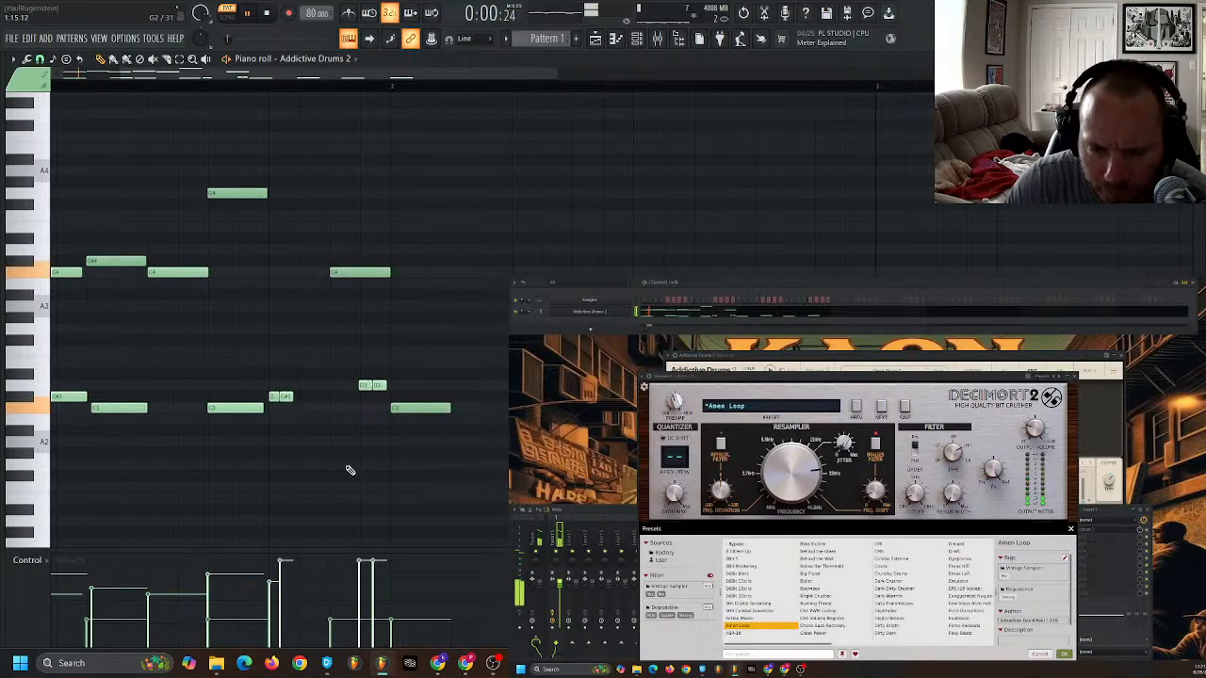
right_click(285, 395)
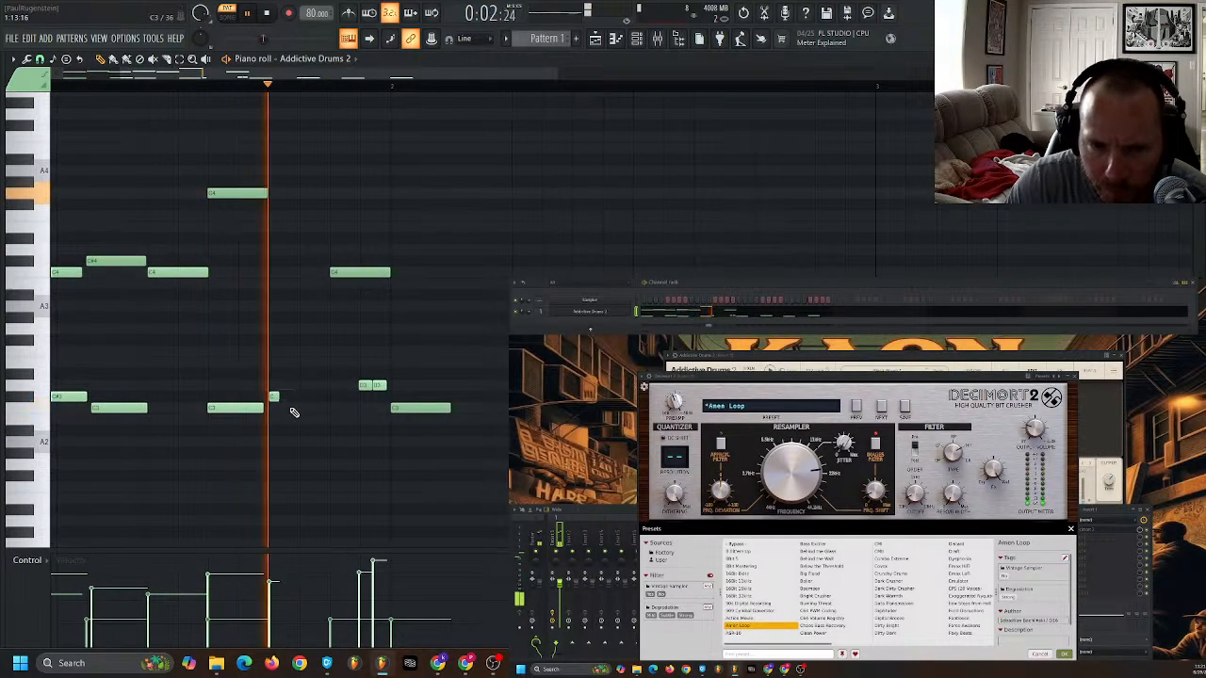
scroll(271, 421, "down", 3)
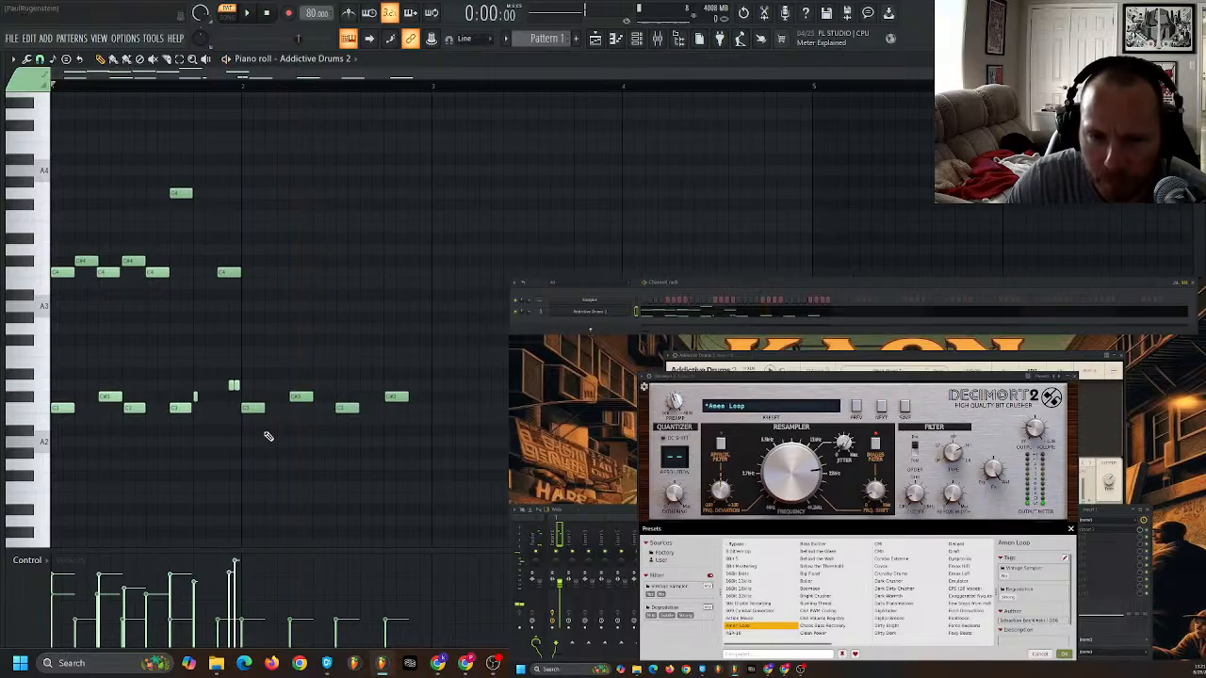
- Select bar 2's C3 and C#3 notes, raise their velocities individually, and replay the pattern
left_click_drag(439, 348, 261, 464)
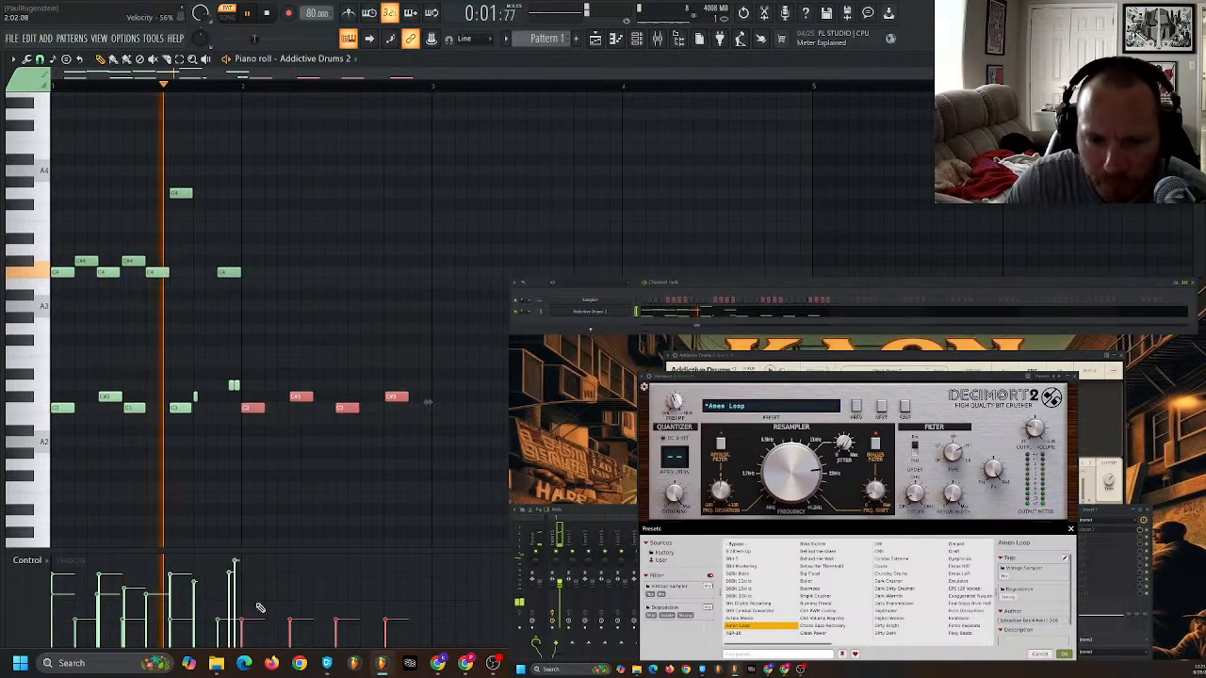
left_click(250, 565)
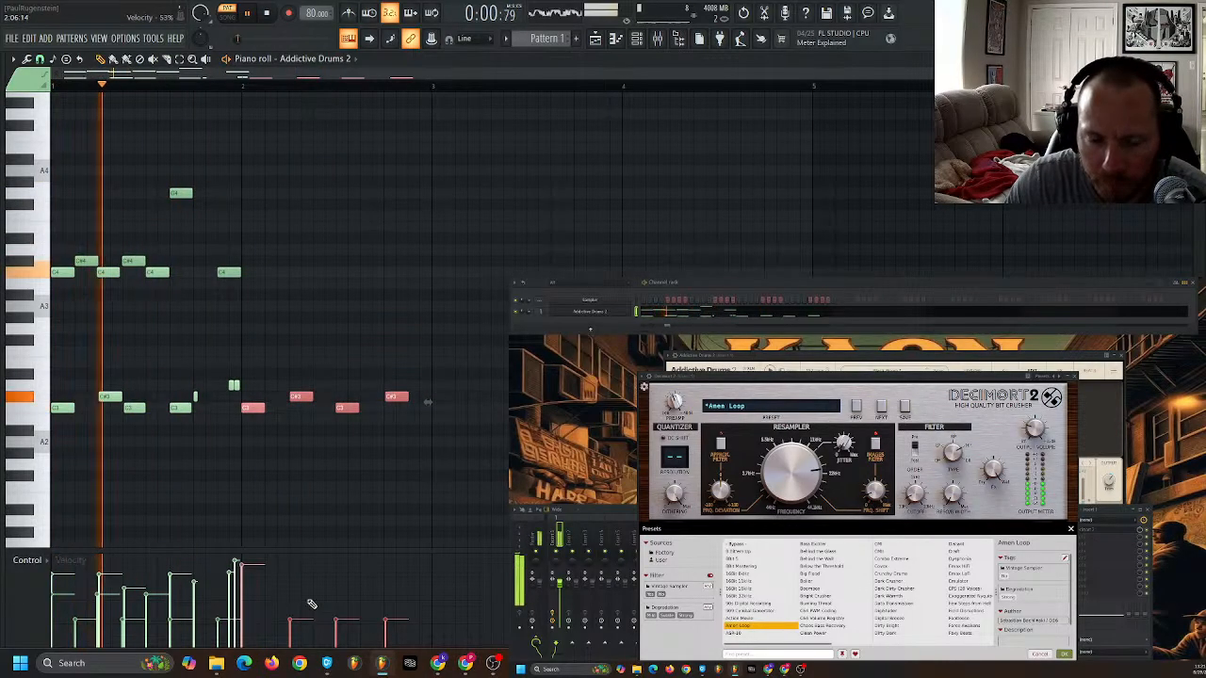
left_click(301, 582)
left_click(347, 571)
left_click(391, 581)
left_click(366, 509, "ctrl")
key("space")
key("space")
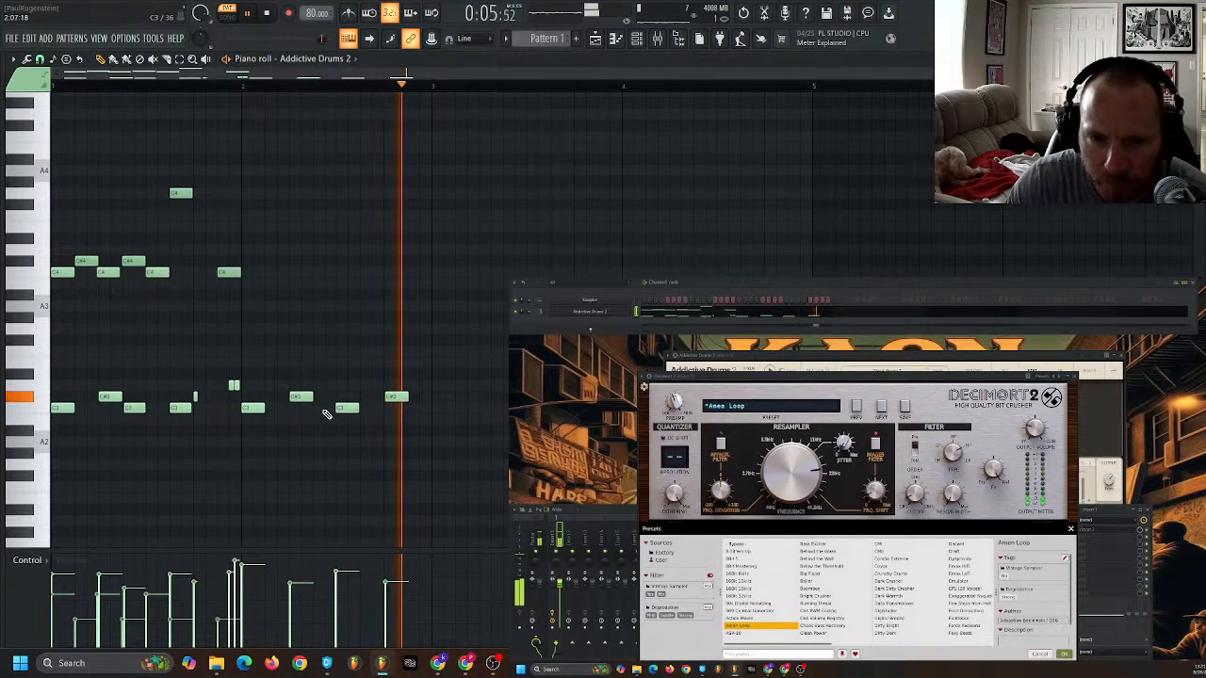
- Shorten bar 2's C3 notes on beats 1 and 3, and add short C3 notes midway through beat 1 and just before beat 4
left_click(271, 407)
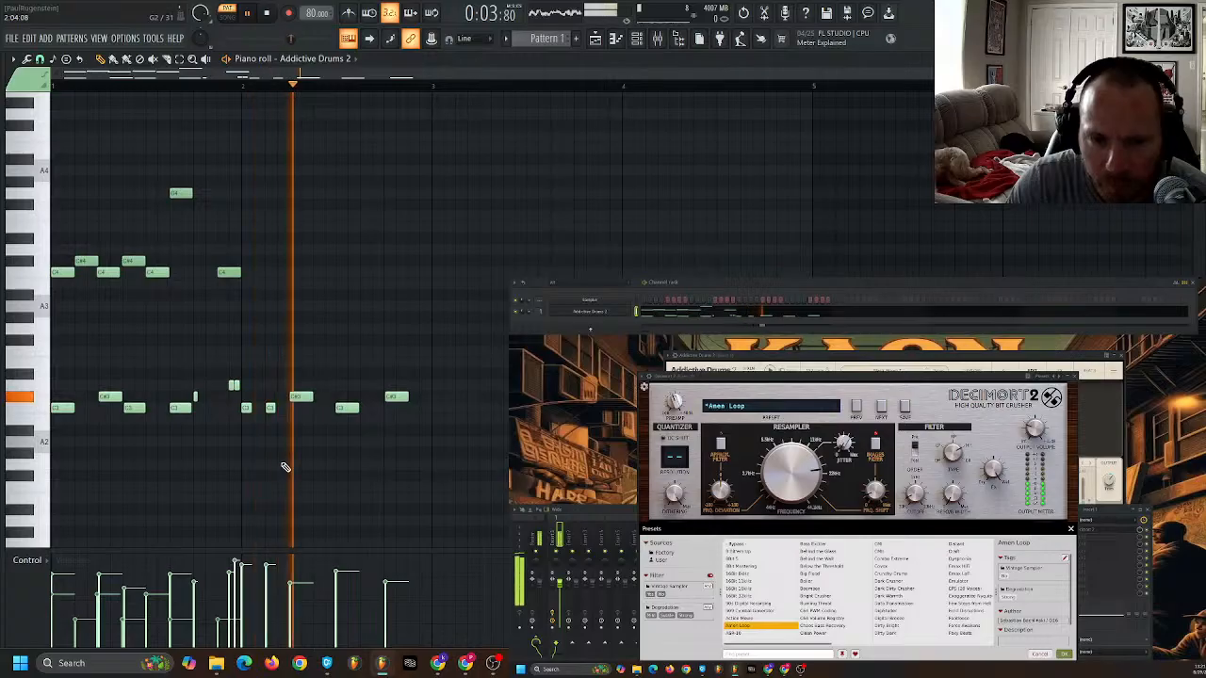
left_click(318, 407)
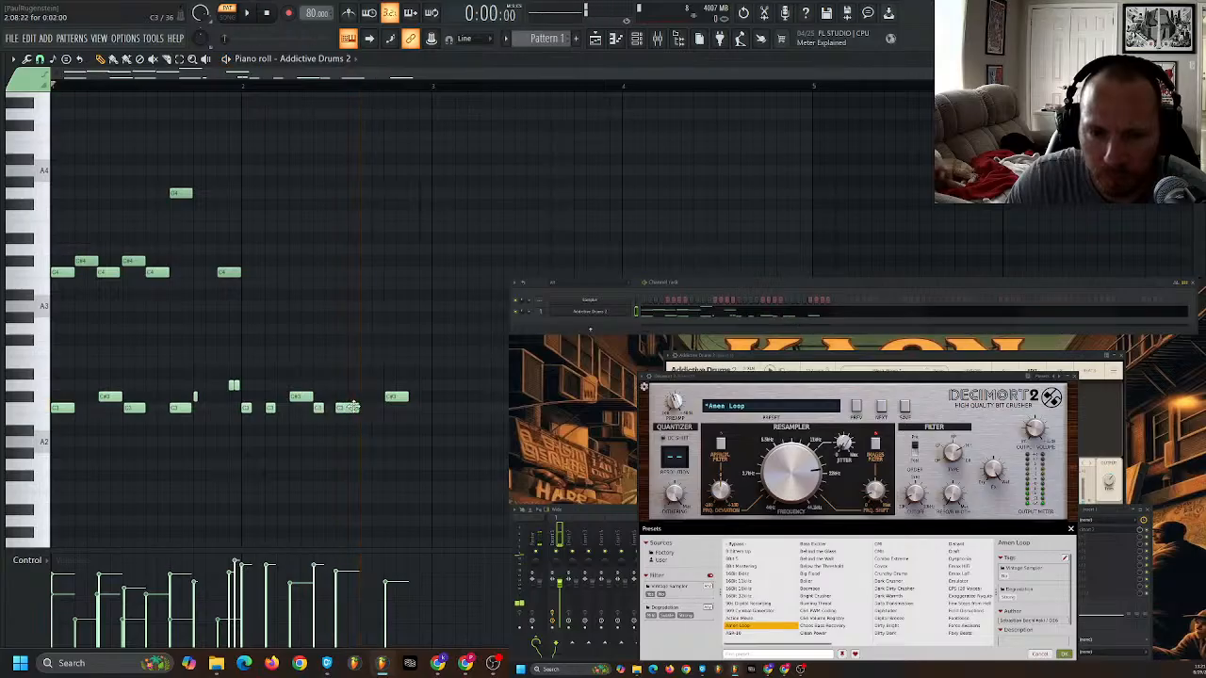
left_click_drag(355, 407, 344, 407)
right_click(318, 408)
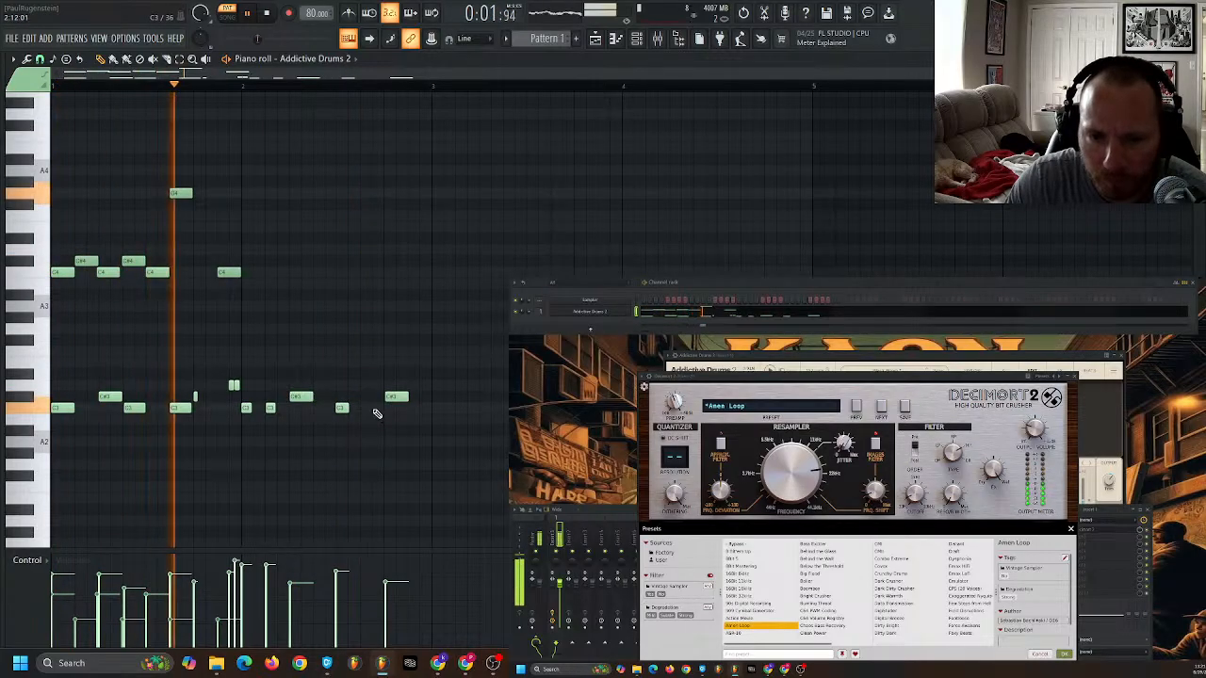
left_click(378, 409)
- Copy bar 1's C4, C#4 and G4 notes into bar 2, check their alignment at the bar start, and play the pattern
key("space")
left_click_drag(301, 154, 59, 325)
left_click_drag(75, 275, 252, 268)
key("space")
scroll(269, 332, "up", 5)
left_click(196, 282)
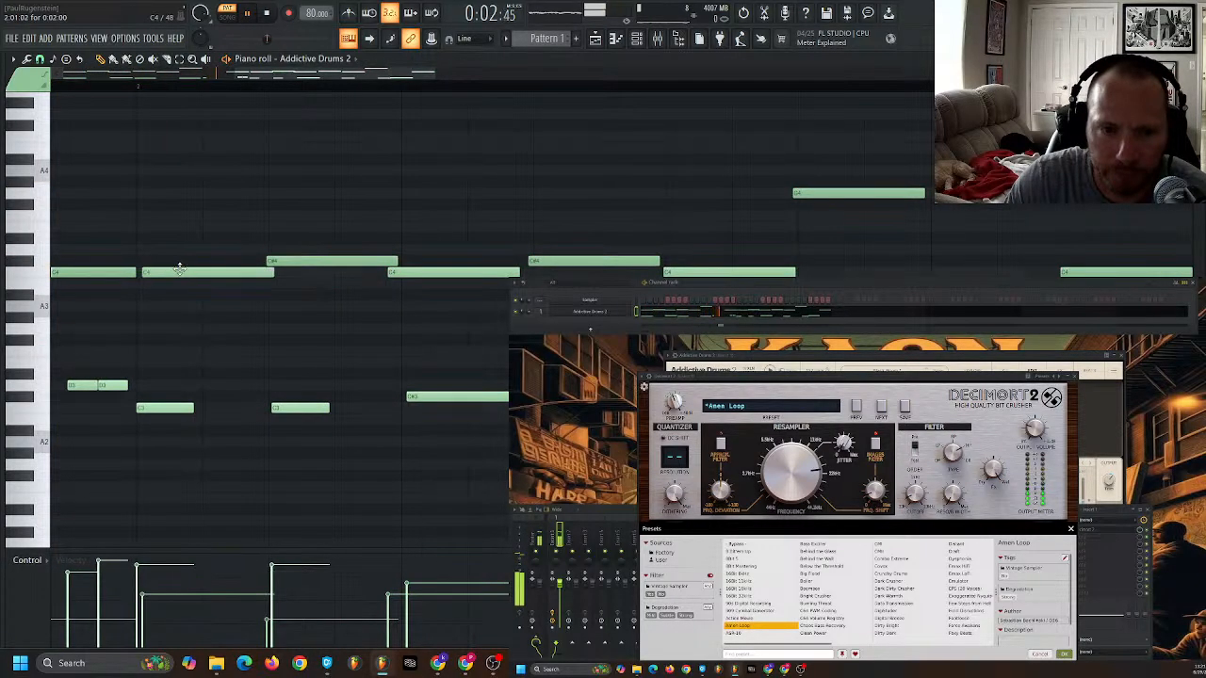
scroll(169, 350, "down", 4)
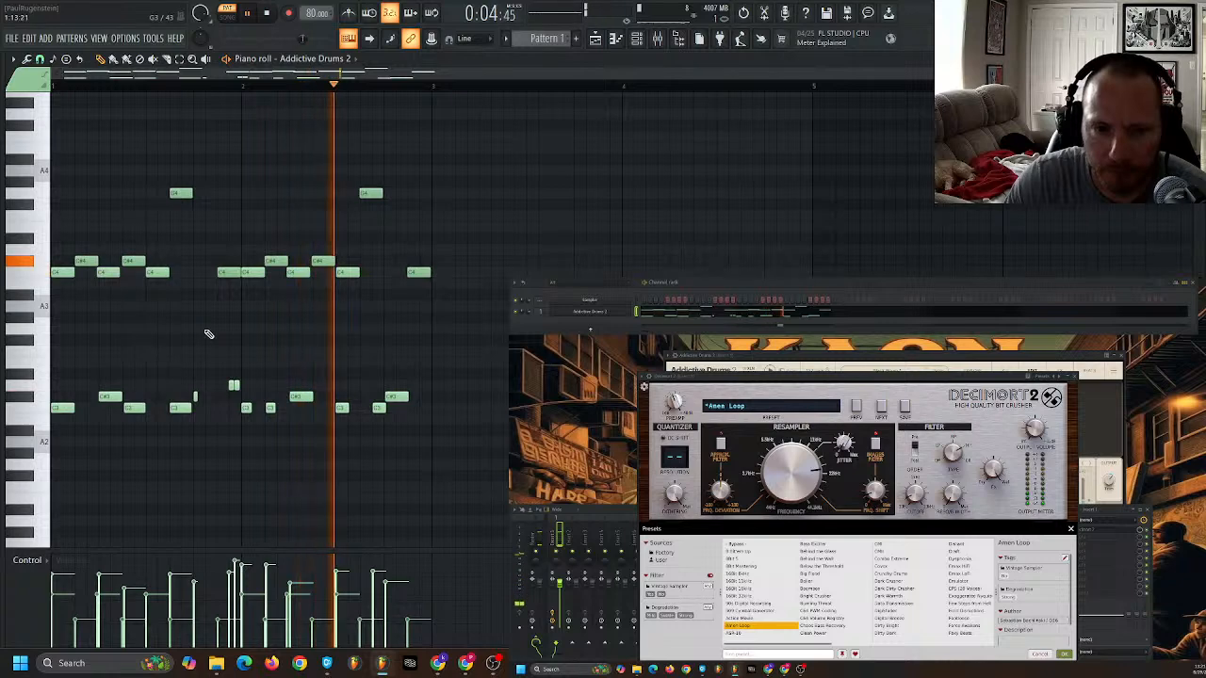
key("space")
- Select the G4 notes in both bars, lower their velocity slightly, and play the full two-bar pattern
left_click_drag(412, 170, 156, 215)
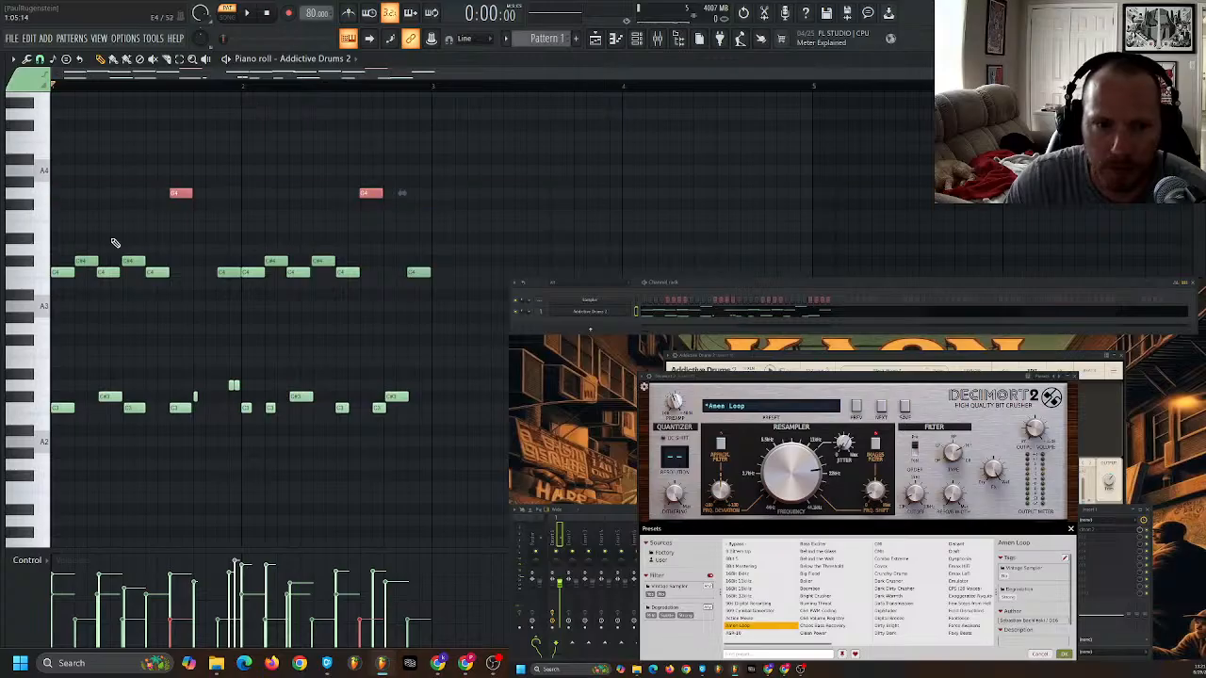
left_click(285, 490, "ctrl")
key("space")
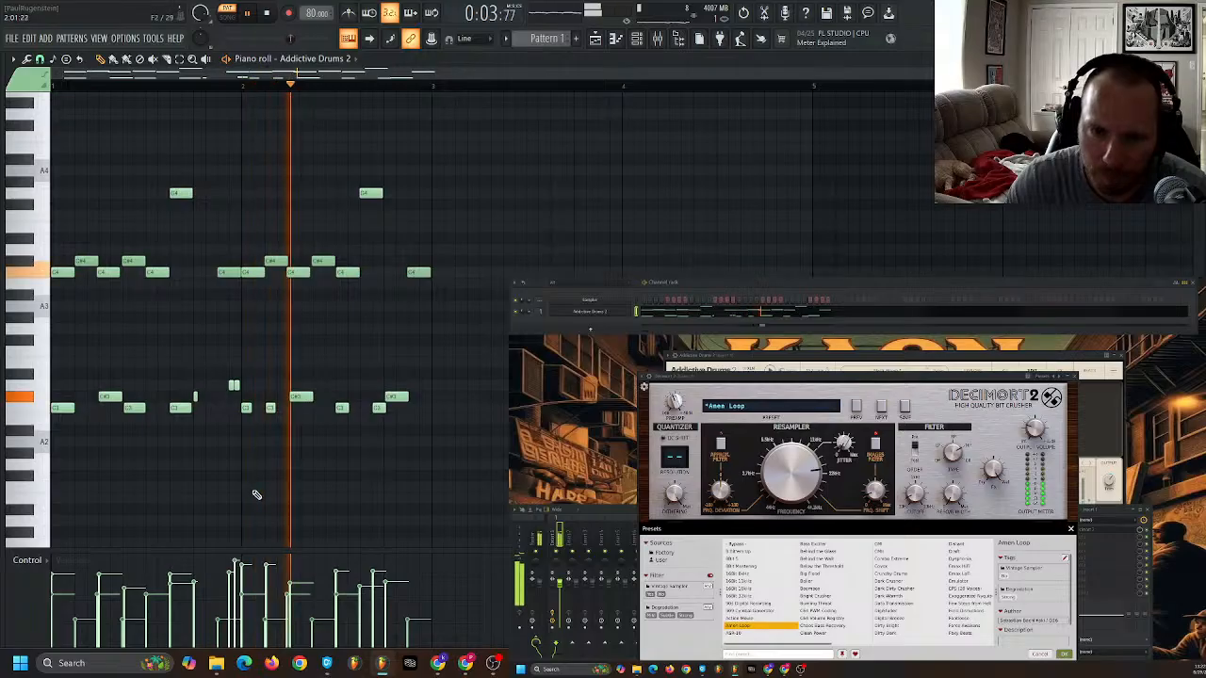
key("space")
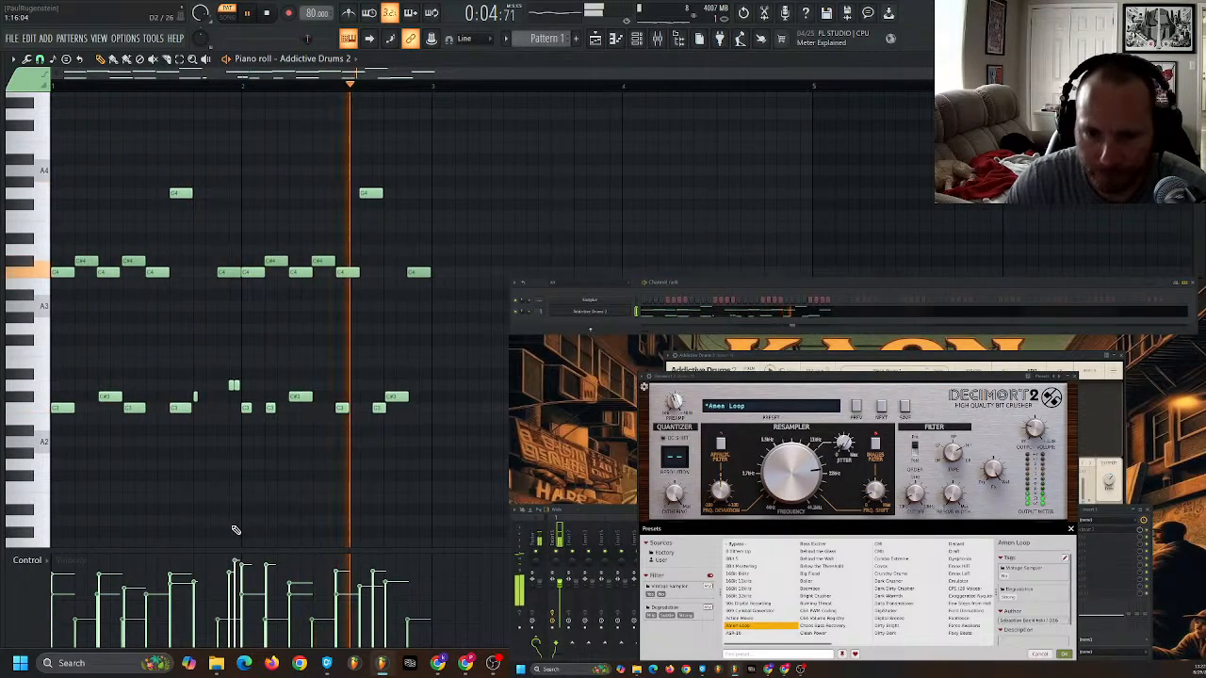
key("space")
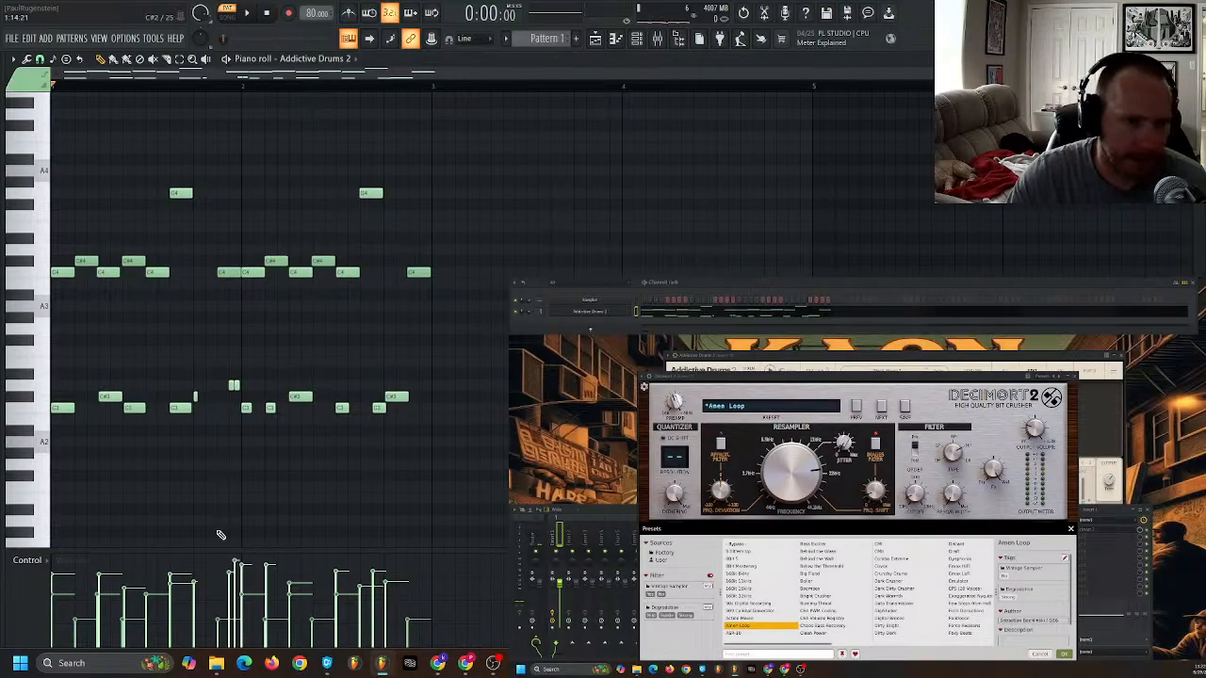
- Bring Addictive Drums 2 over the piano roll, show its Beats library, and create Pattern 2 with its default name
left_click_drag(753, 354, 328, 118)
left_click(912, 145)
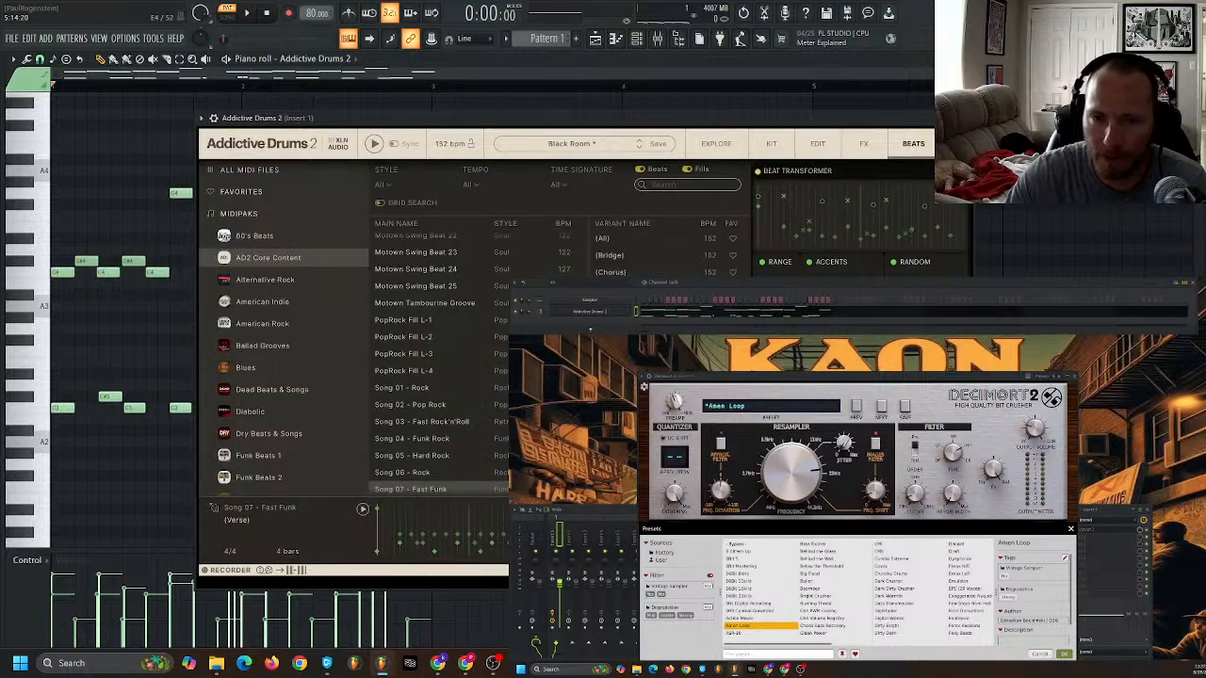
scroll(570, 38, "down", 1)
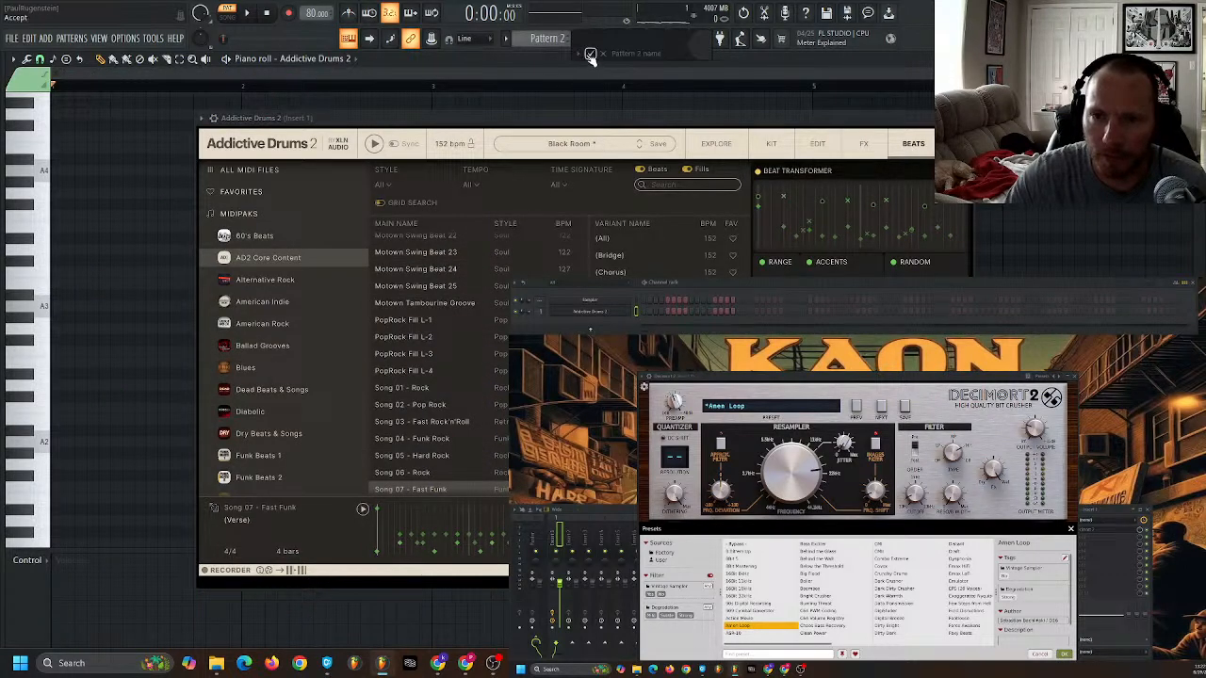
left_click(590, 54)
- Place the 8th HH Special 1 variant of Motown Swing Beat 25 in Pattern 2's piano roll, move the plugin aside, and play it
left_click(464, 289)
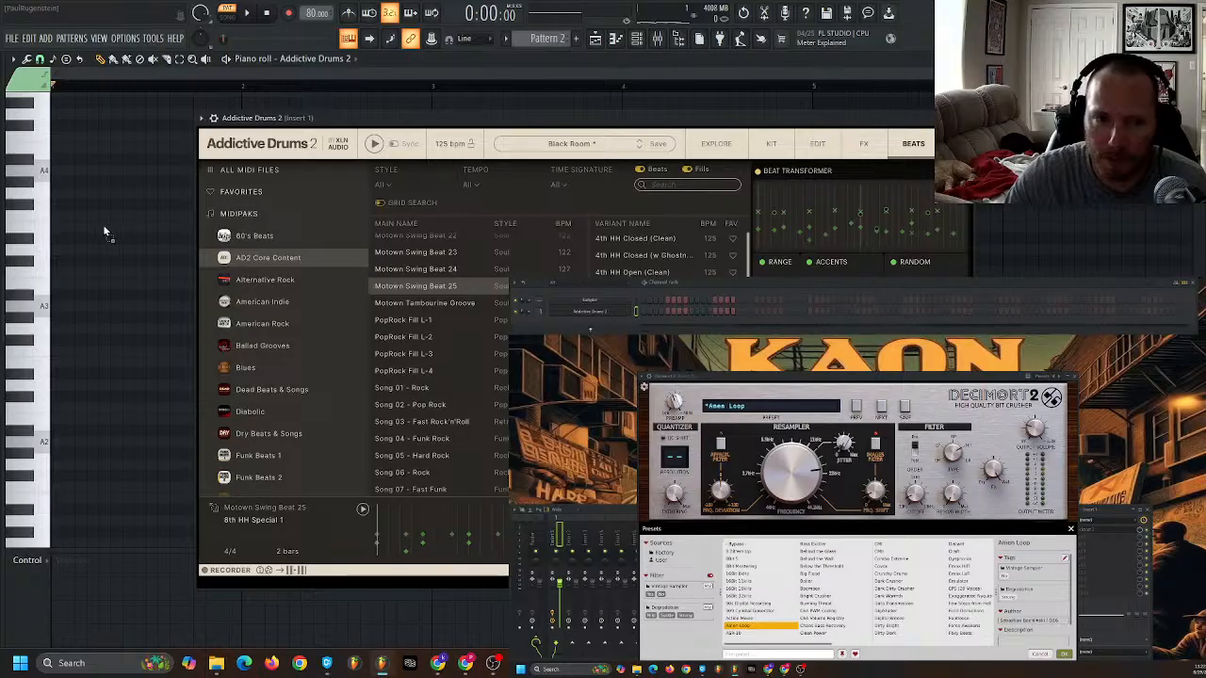
left_click_drag(104, 231, 105, 234)
left_click_drag(490, 120, 678, 366)
key("space")
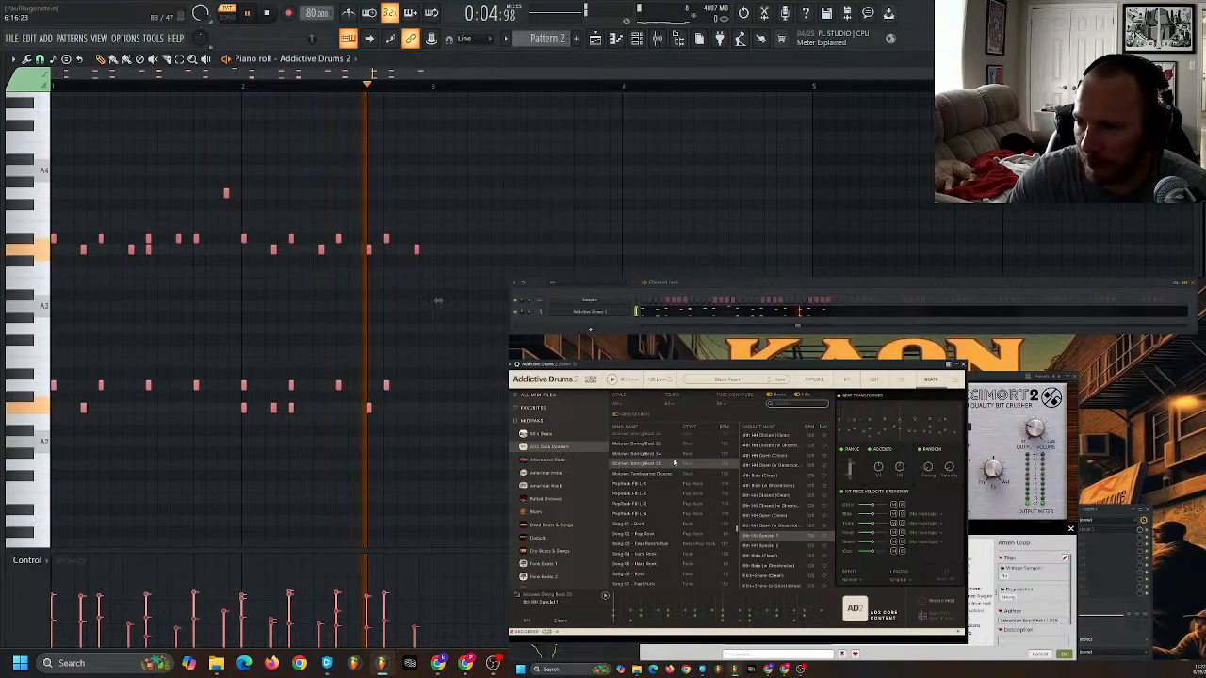
key("space")
key("alt+F8")
key("alt+F8")
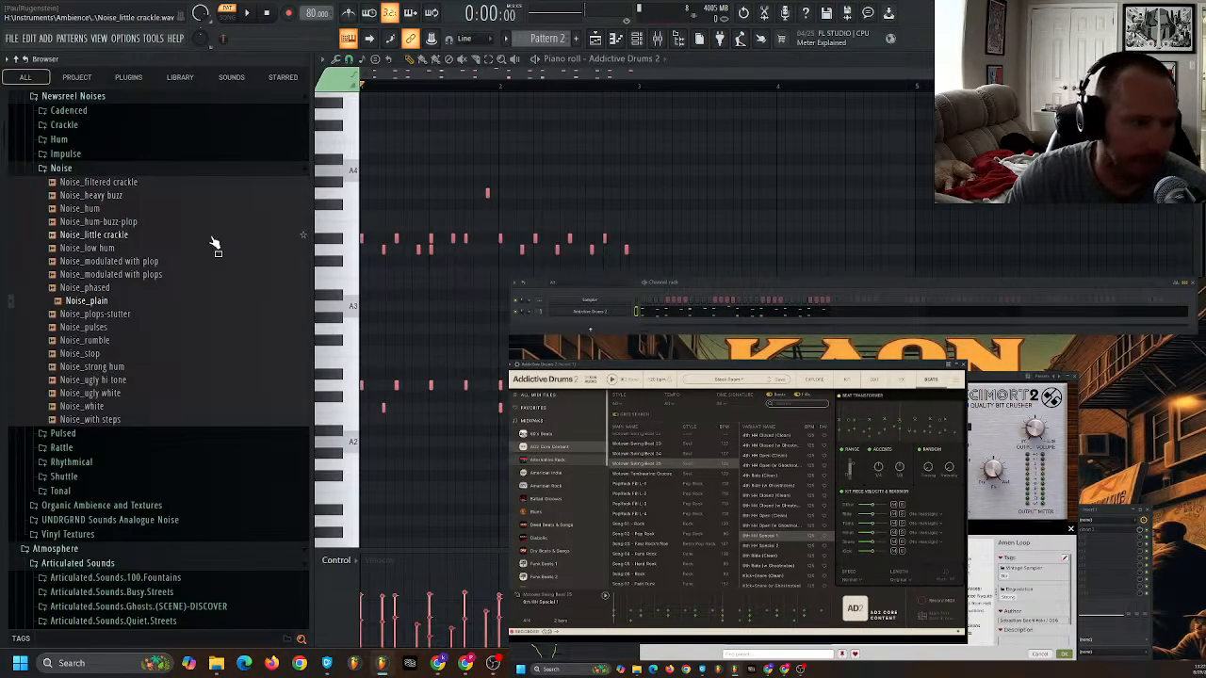
key("alt+F8")
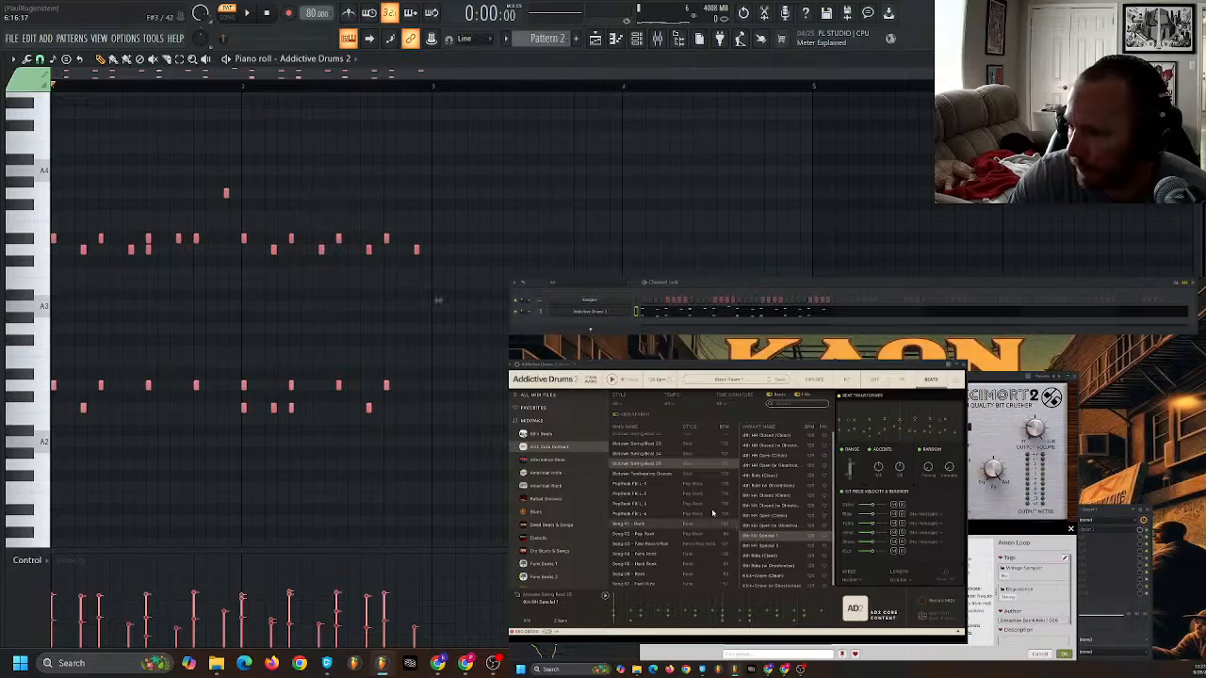
- Browse the library beats Motown Tambourine Groove 01 and Motown Swing Beat 23, preview the latter, and select its 4th HH Closed (Clean) variant
left_click(642, 474)
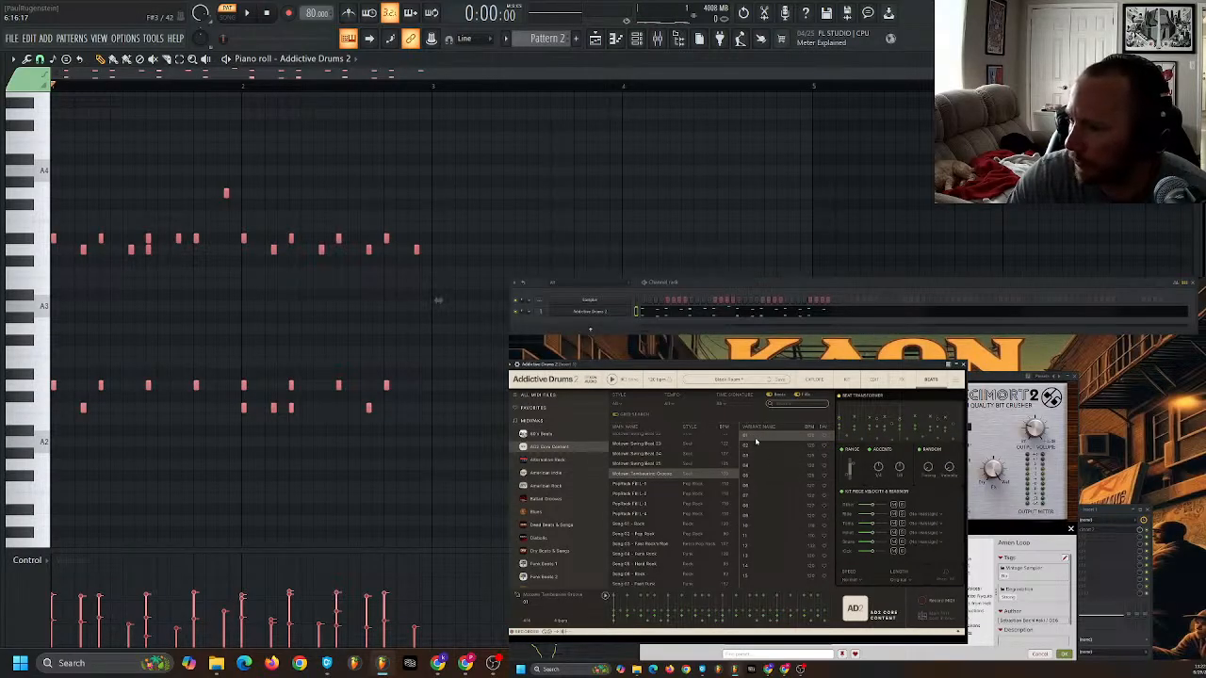
double_click(746, 436)
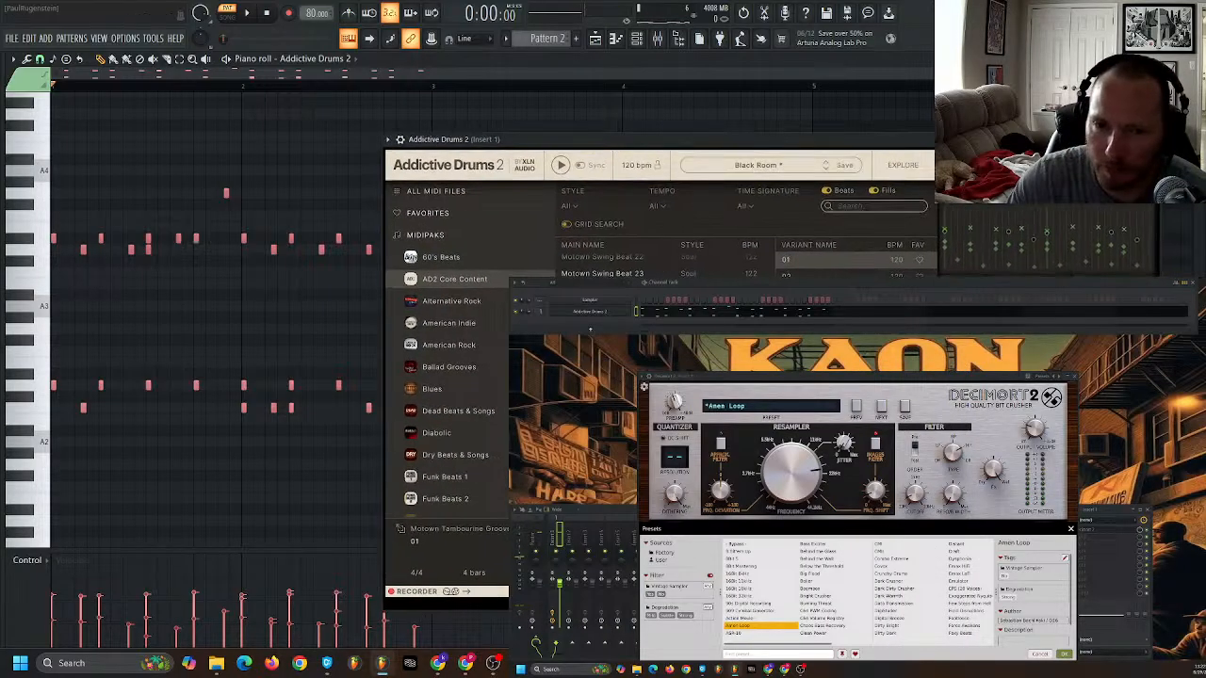
left_click(603, 275)
left_click(561, 167)
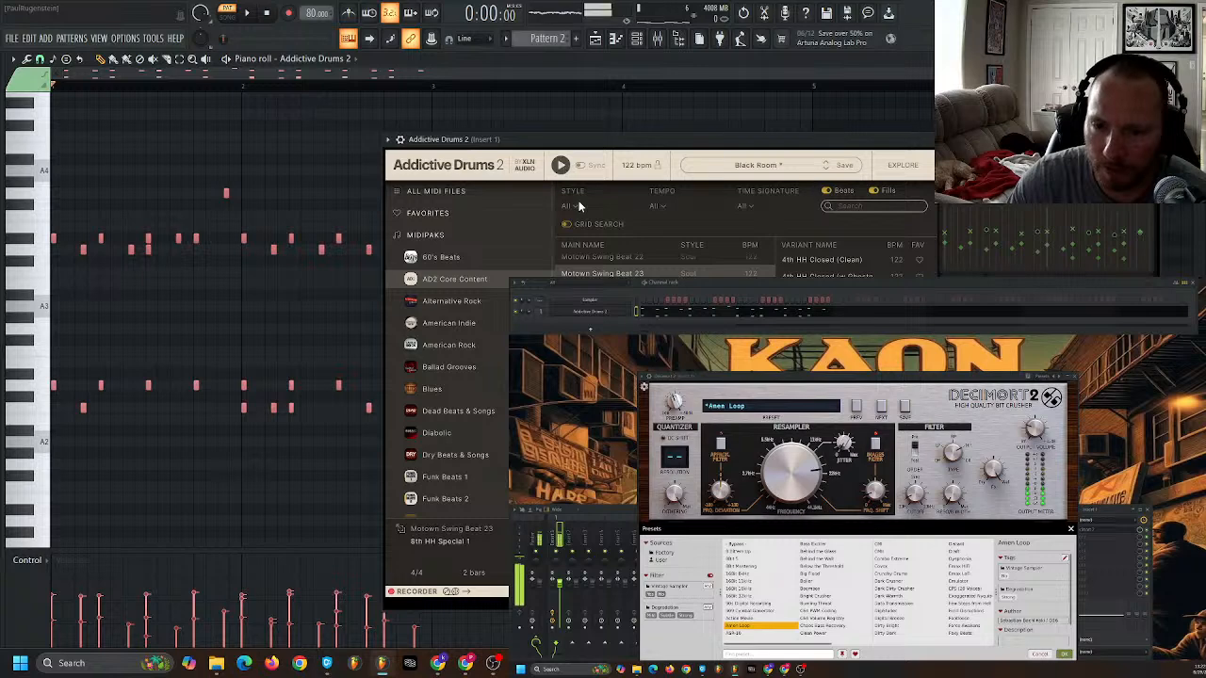
left_click(561, 166)
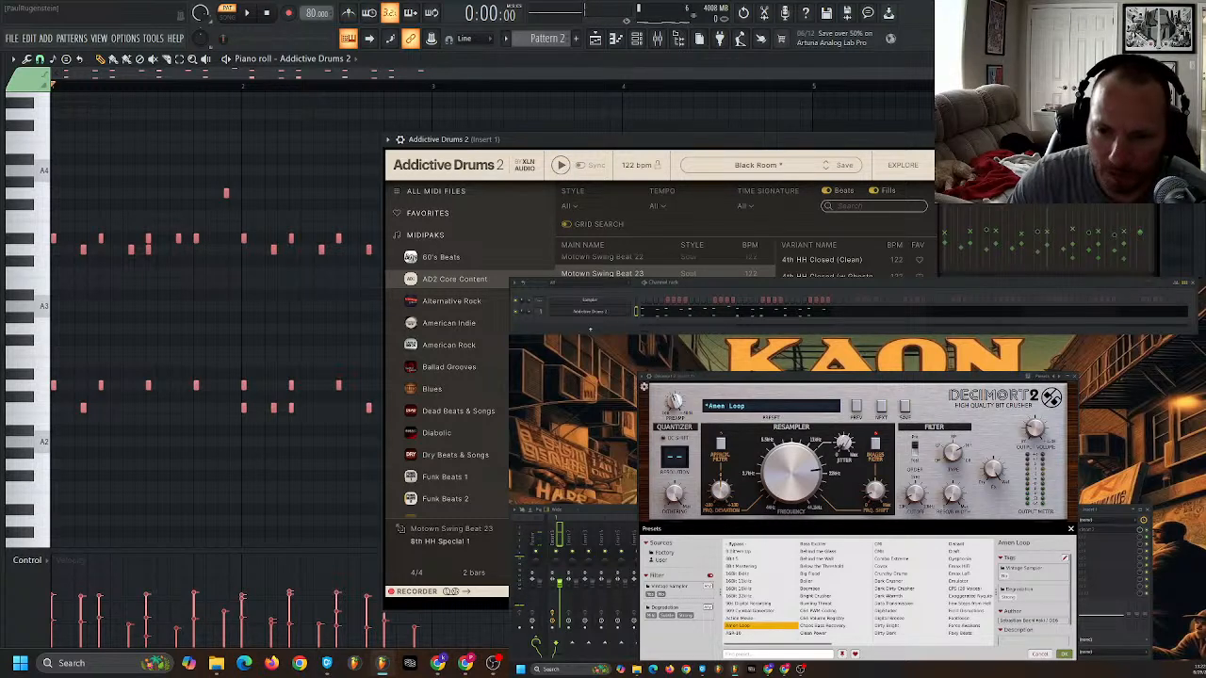
left_click(838, 260)
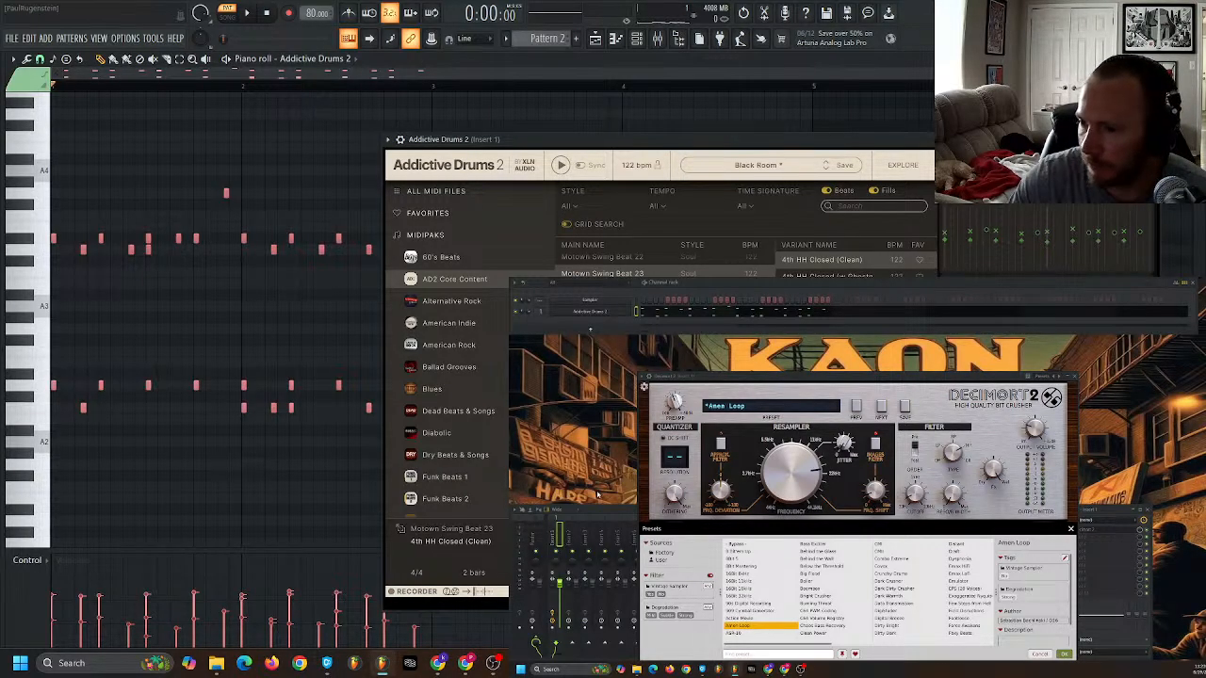
- Bring the mixer to the front and select the Insert 2 track
left_click(598, 510)
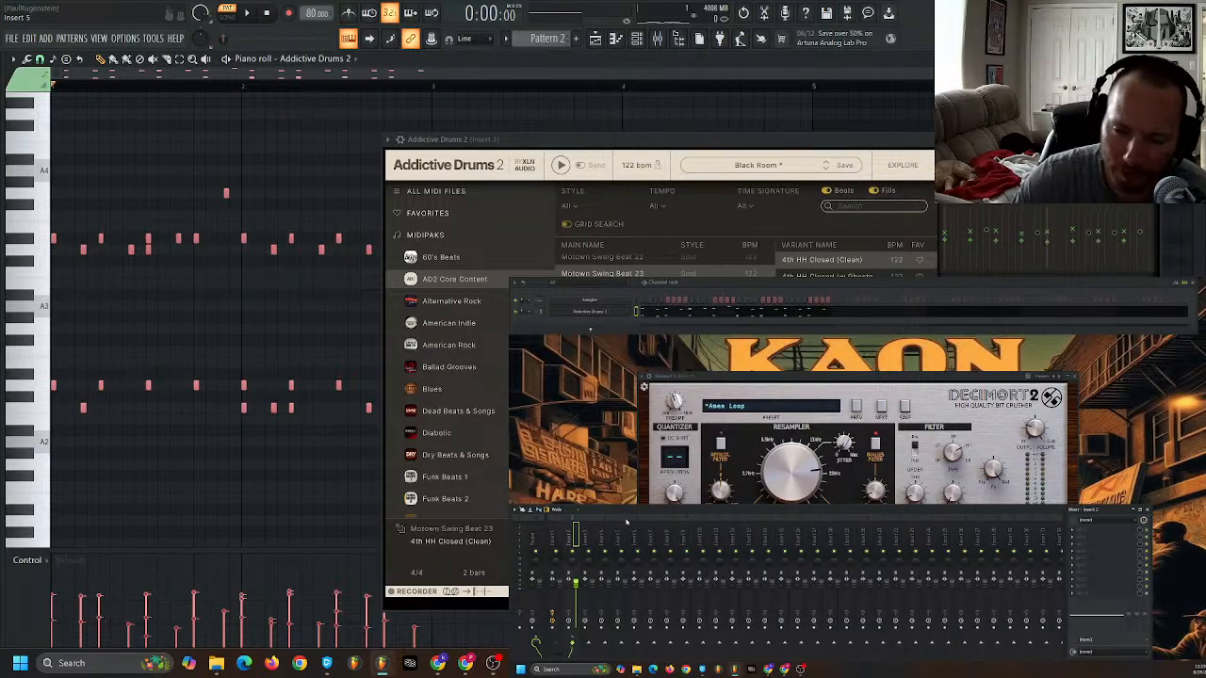
left_click(593, 582)
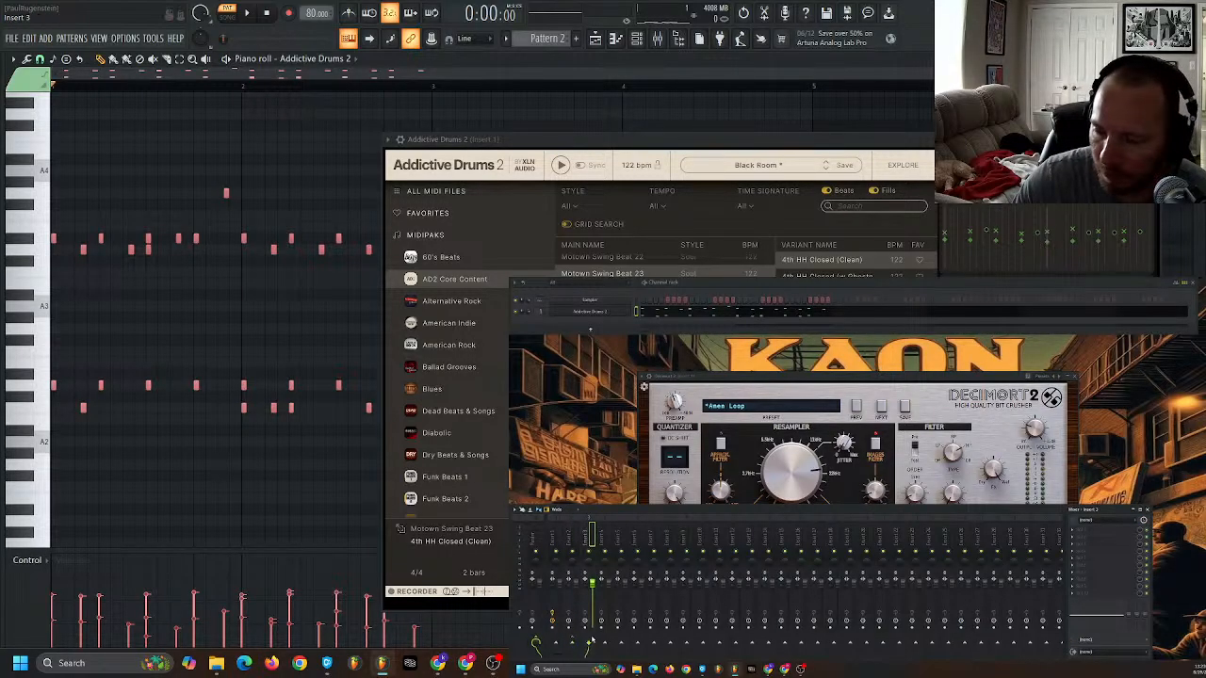
left_click(575, 595)
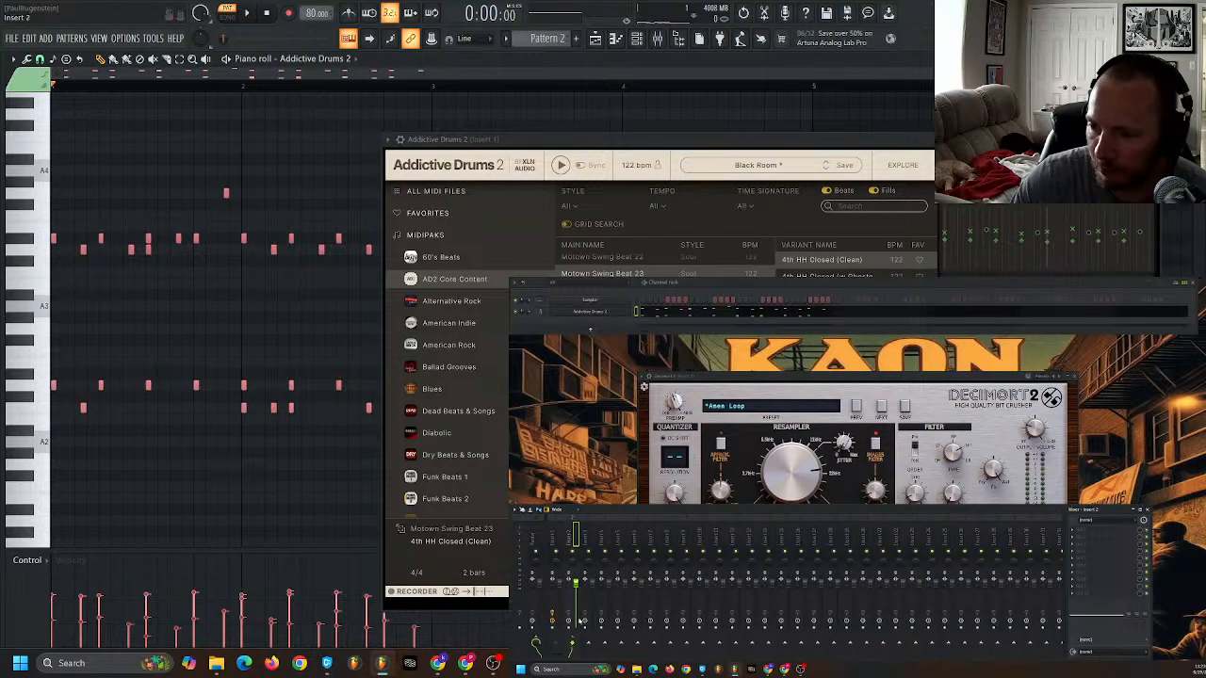
- Lower the volume faders of Insert 2 and the mixer track next to it
left_click_drag(577, 584, 576, 599)
left_click(591, 599)
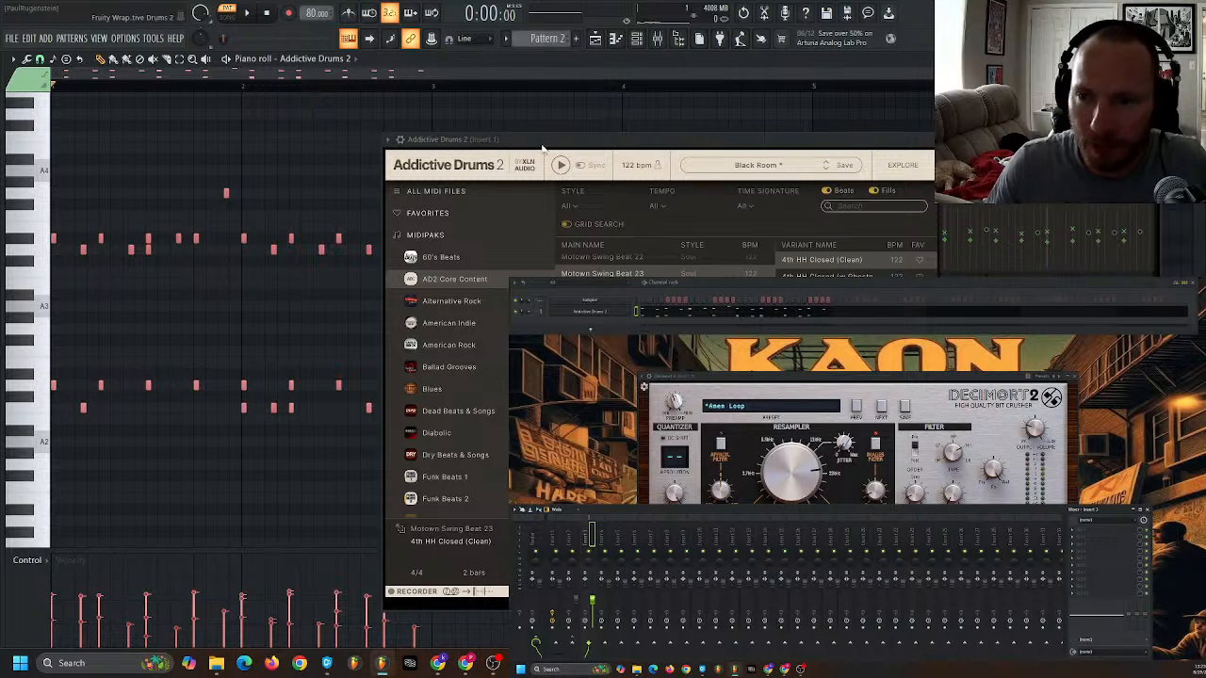
- Replace Pattern 2's notes with the 4th HH Closed (Clean) variant of Motown Swing Beat 23 in the piano roll and play it briefly
left_click_drag(484, 150, 466, 153)
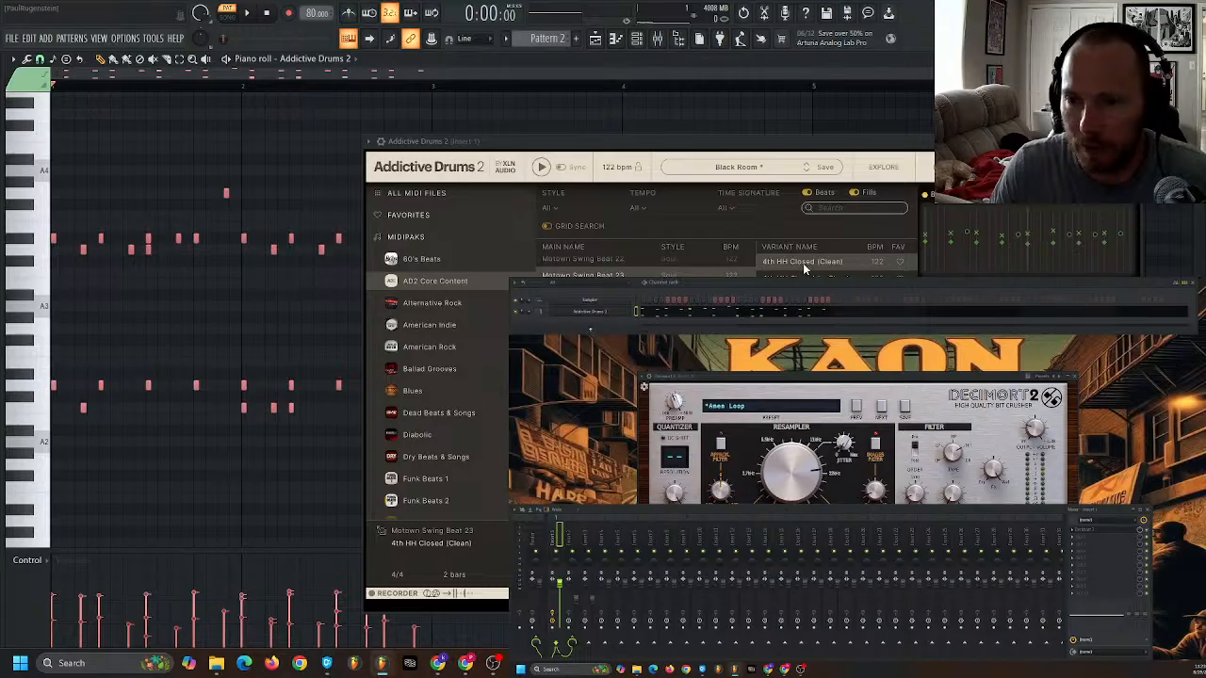
left_click_drag(829, 264, 196, 295)
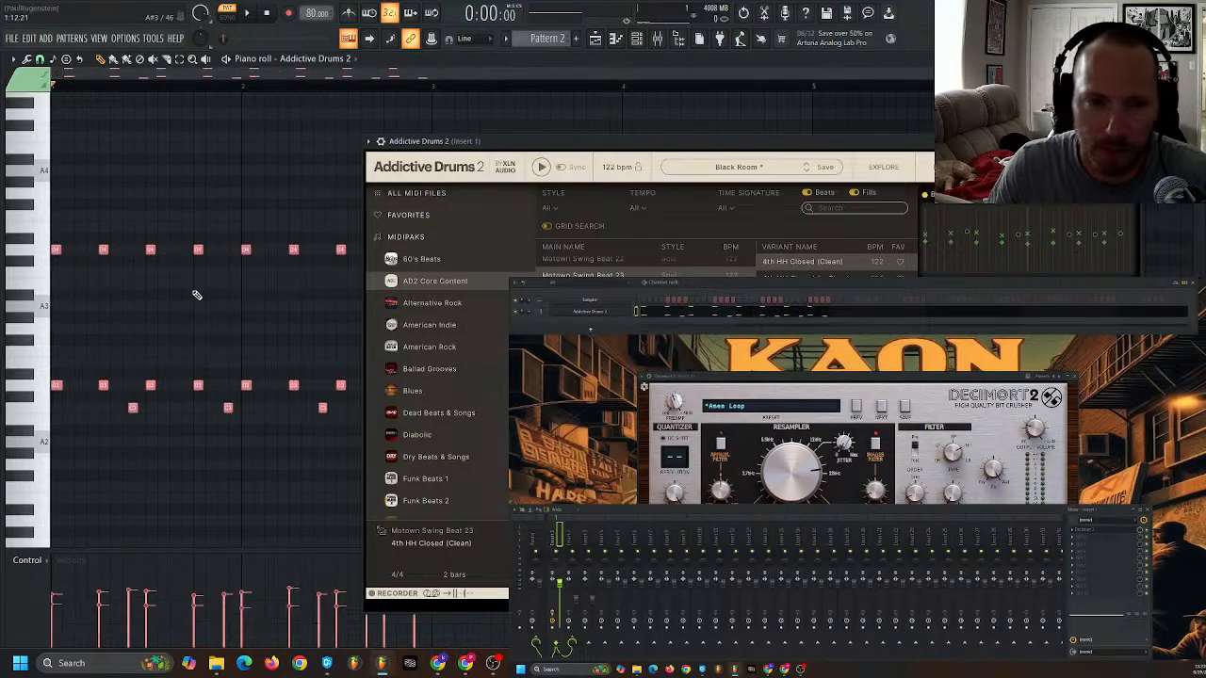
key("space")
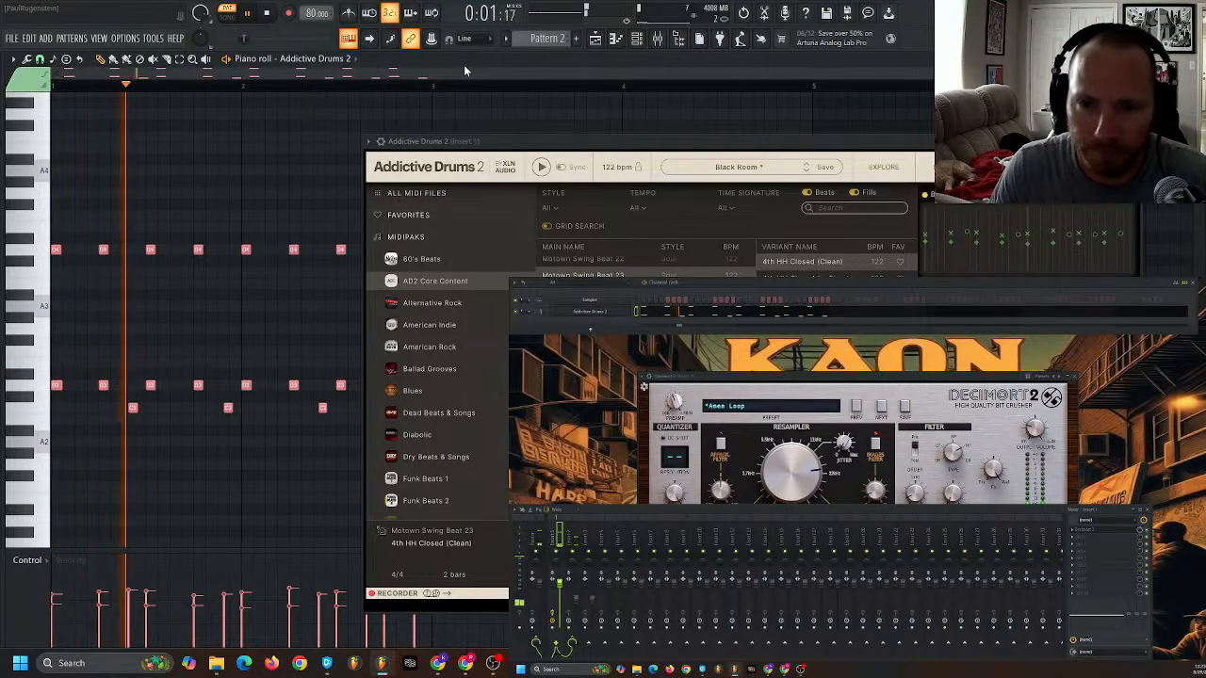
key("space")
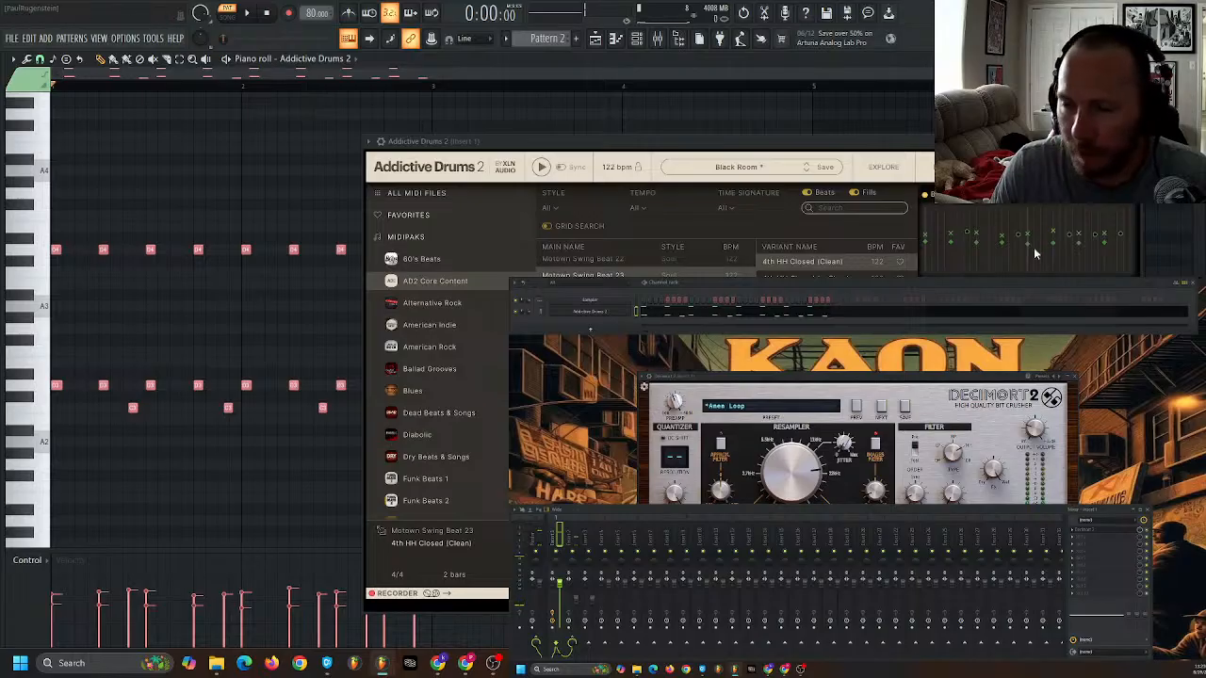
- Browse the Addictive Drums 2 user presets, all presets and the Black Oyster playlist, and close the plugin without loading a preset
left_click(942, 166)
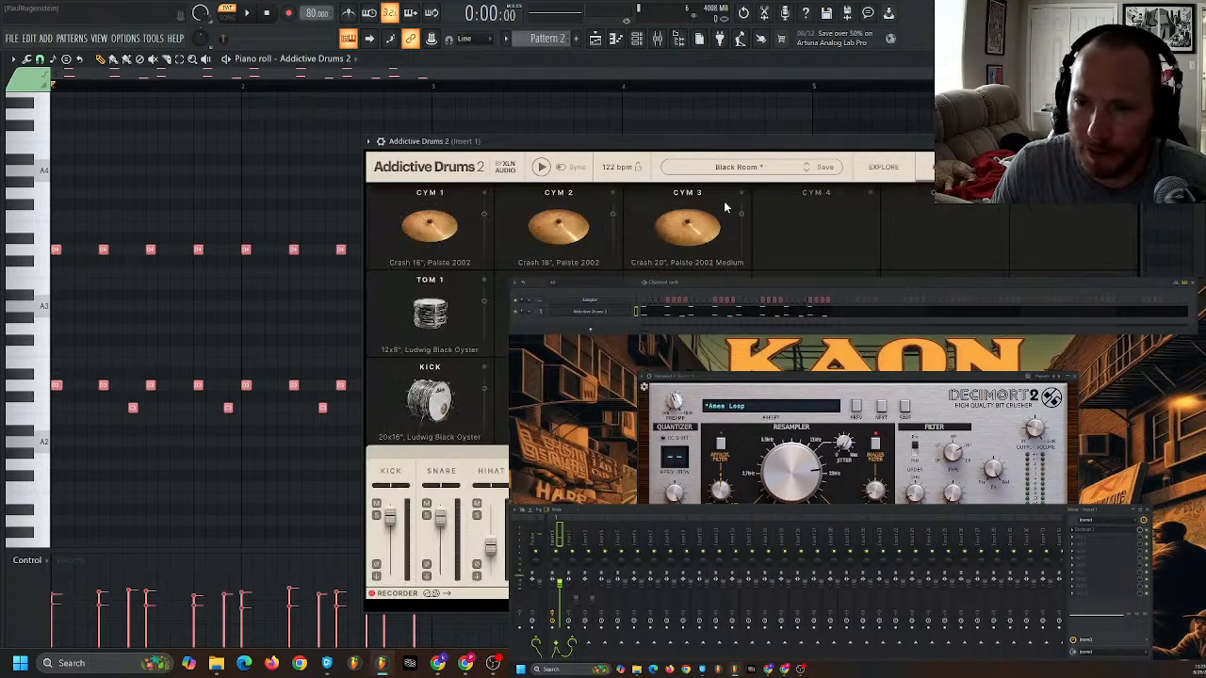
left_click(884, 168)
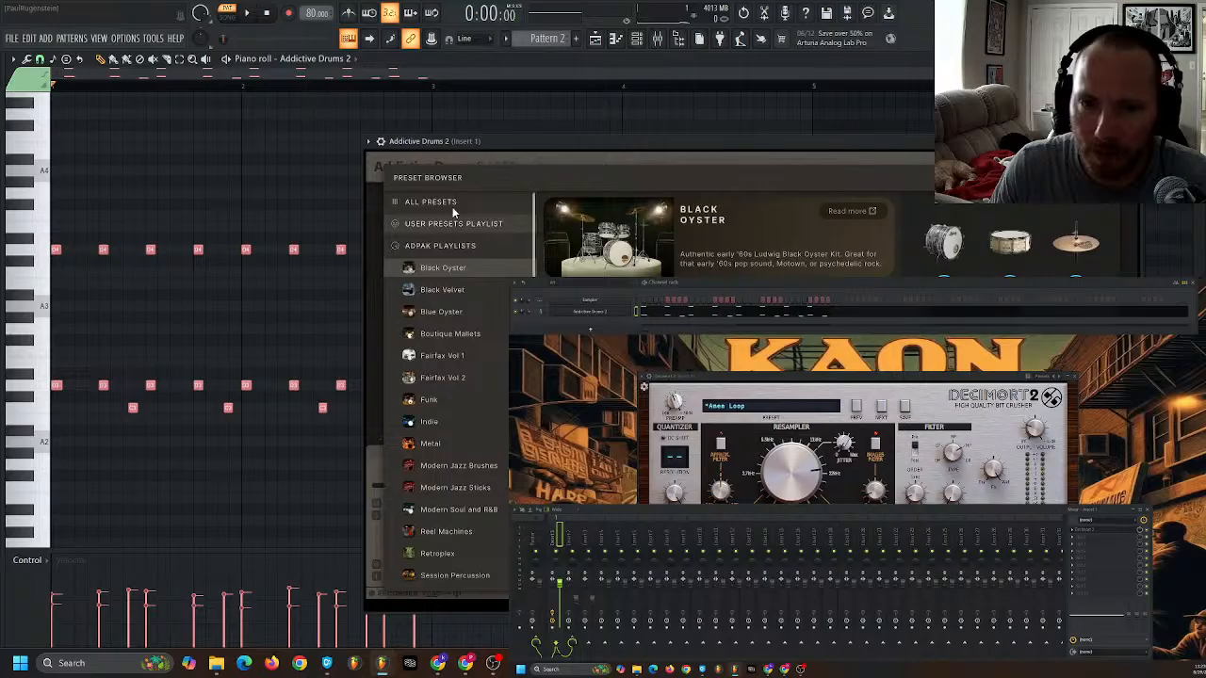
left_click(458, 202)
left_click(476, 224)
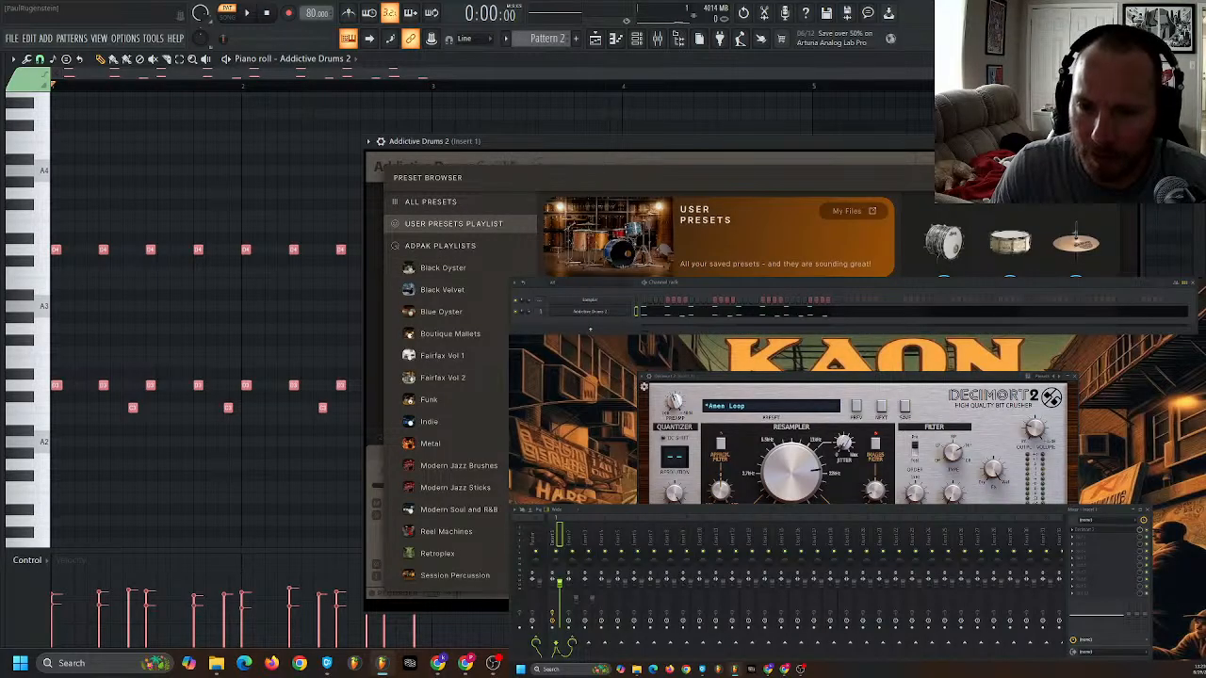
left_click(430, 202)
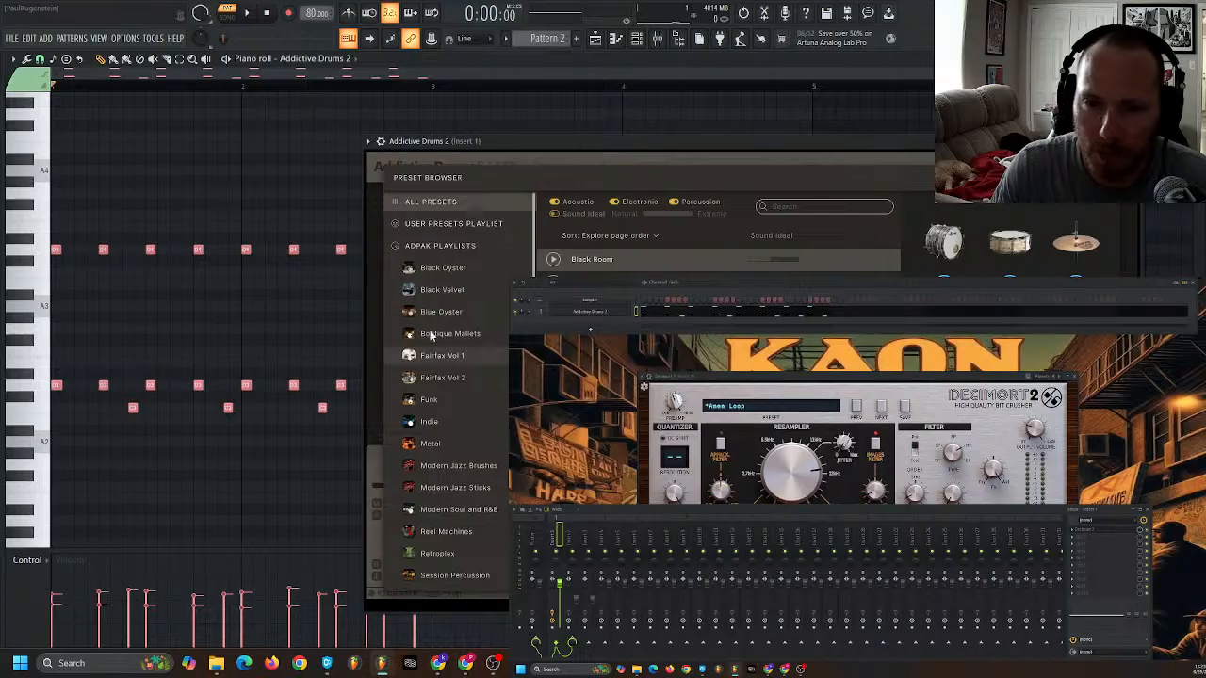
left_click(450, 268)
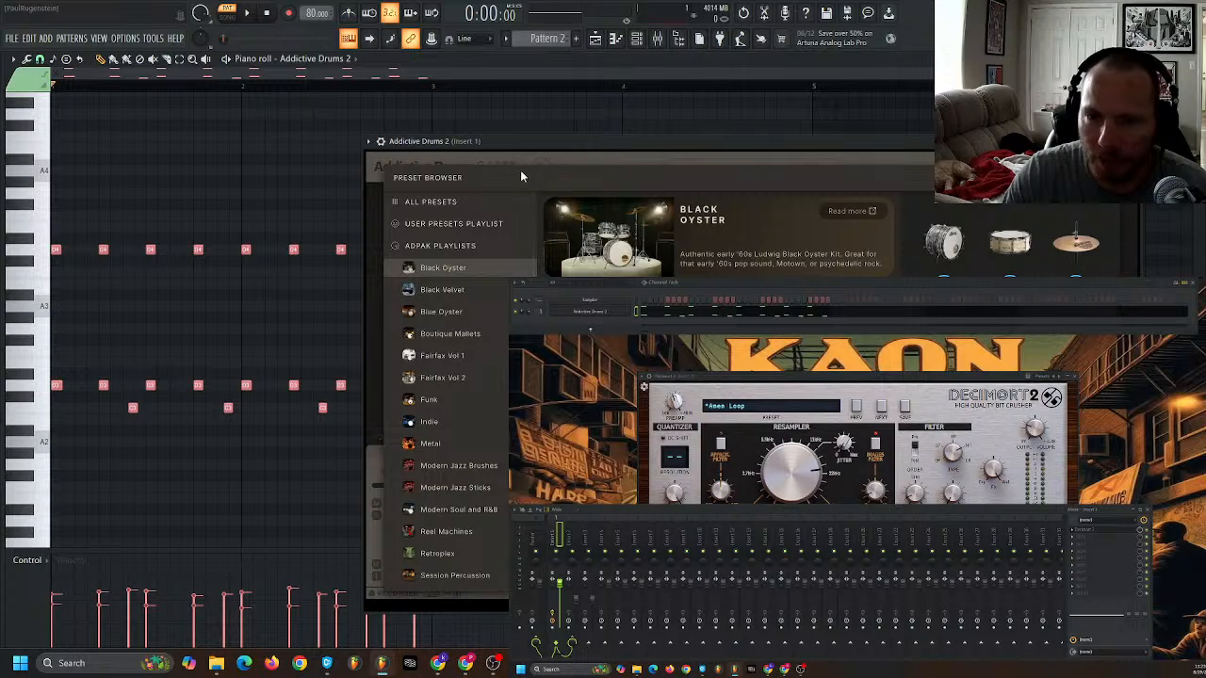
key("Escape")
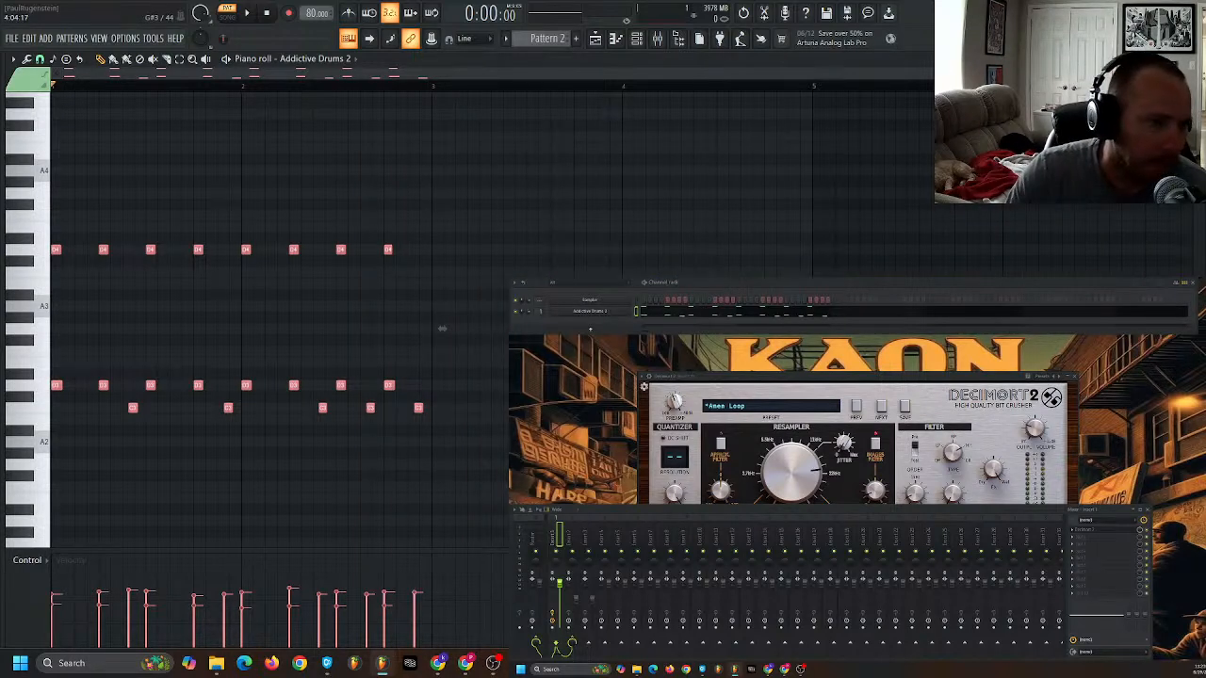
key("alt+Tab")
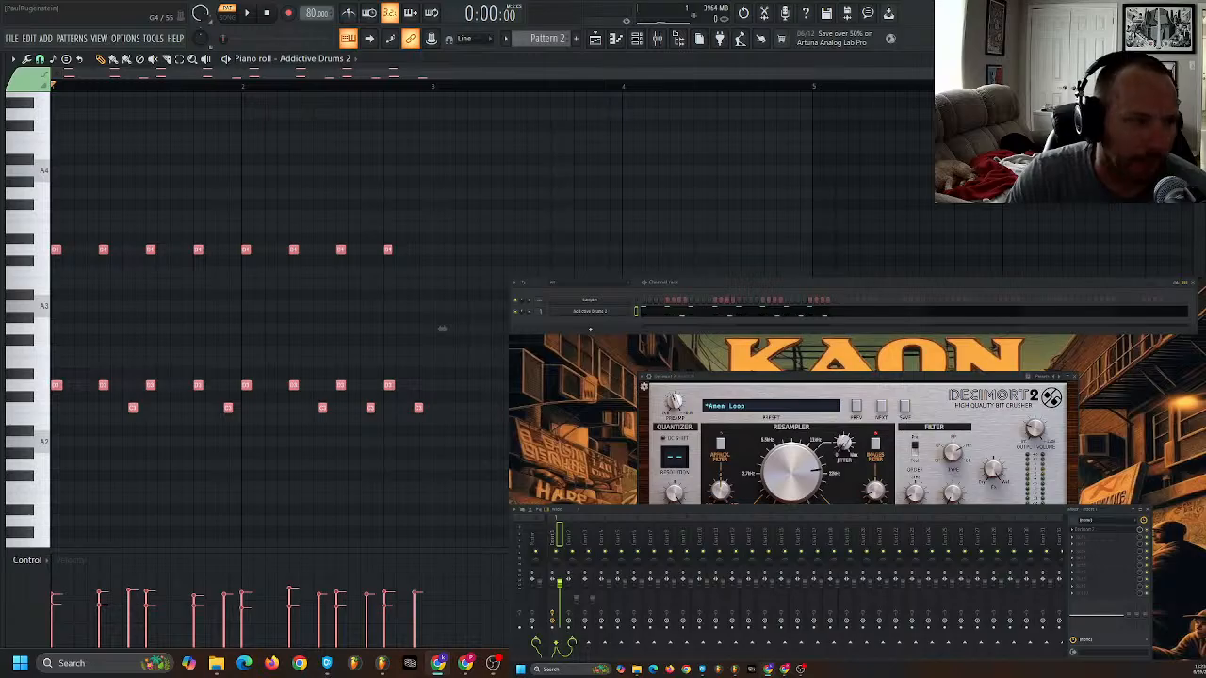